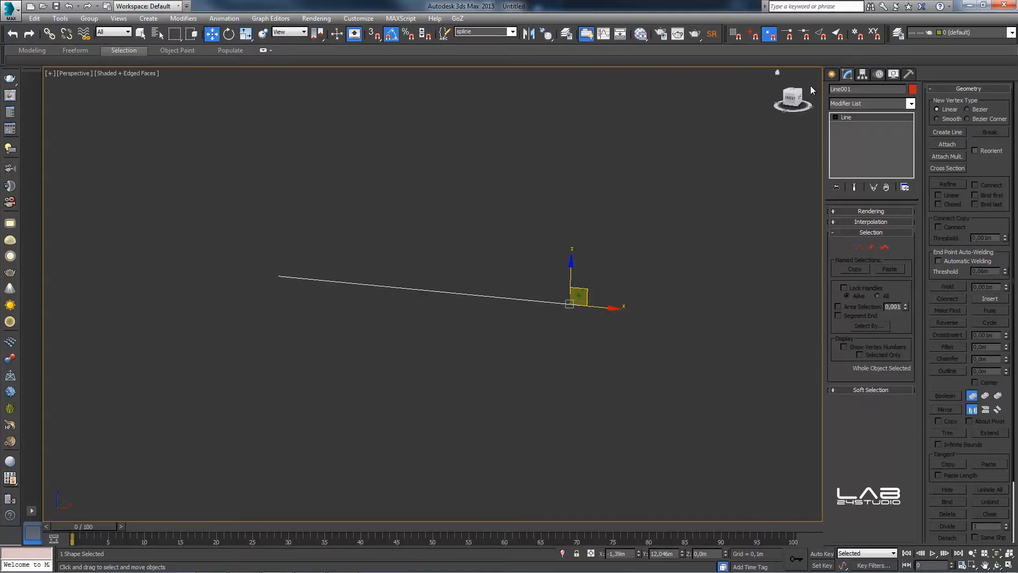
Step: Create a RailClone Pro object in the perspective view just beyond the near end of the line
{"action": "left_click", "coordinate": [832, 76]}
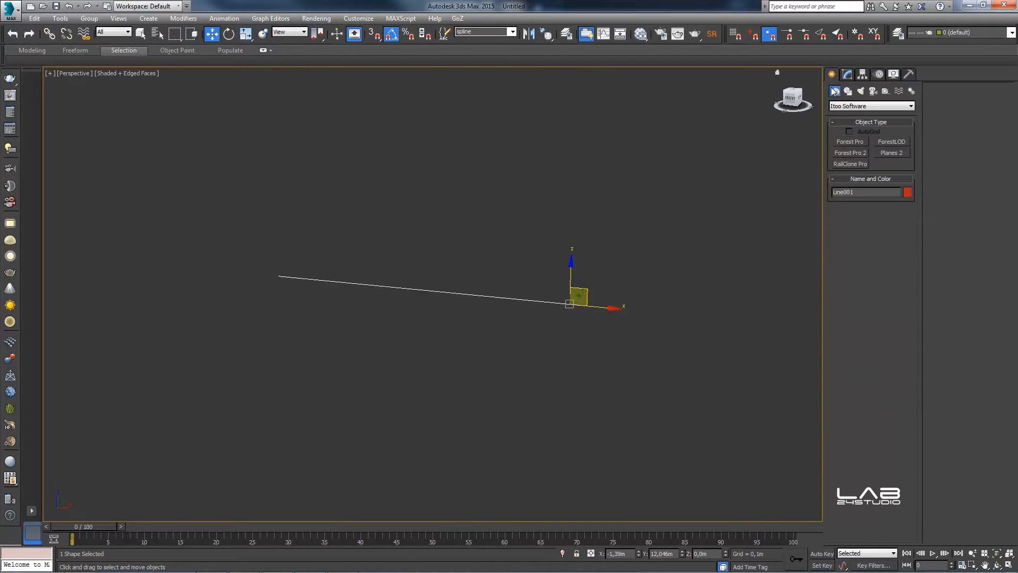
{"action": "left_click", "coordinate": [849, 106]}
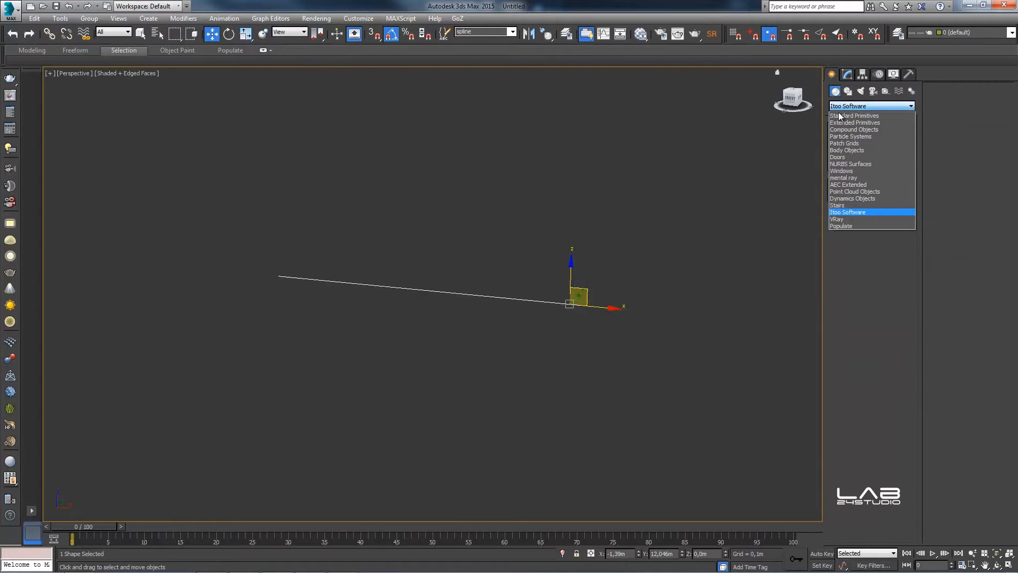
{"action": "left_click", "coordinate": [852, 215]}
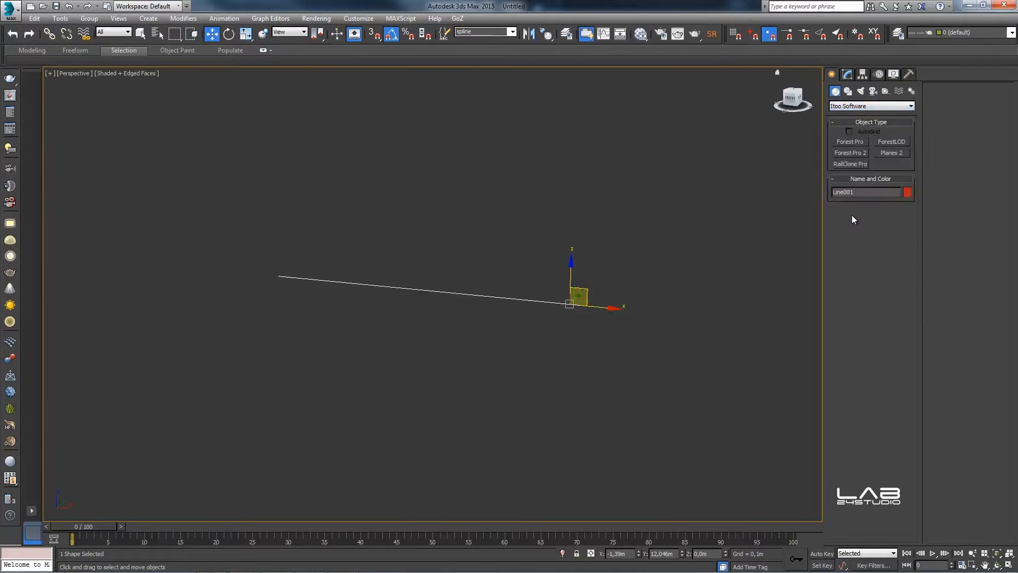
{"action": "left_click", "coordinate": [849, 163]}
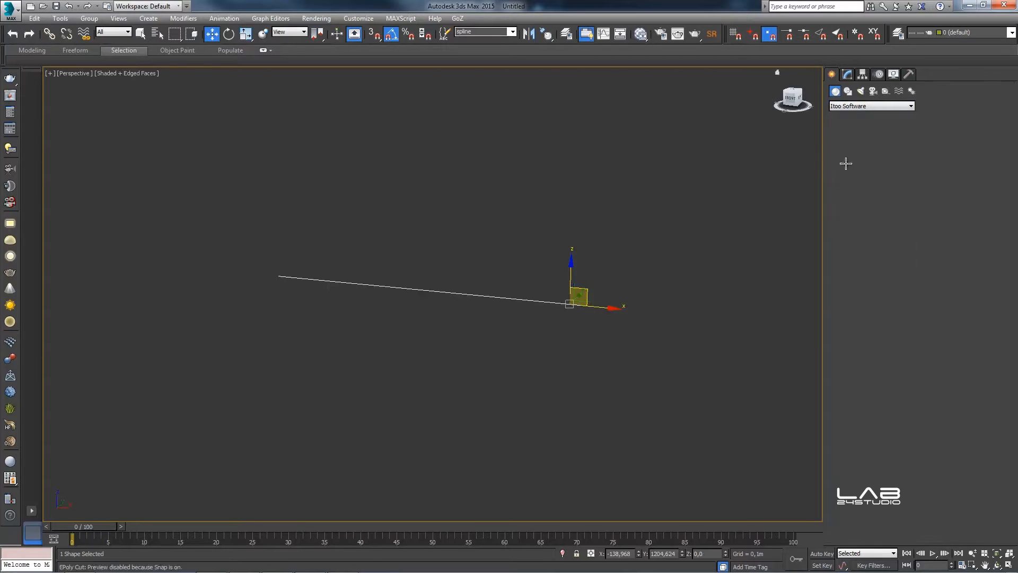
{"action": "left_click_drag", "start_coordinate": [648, 314], "coordinate": [651, 311]}
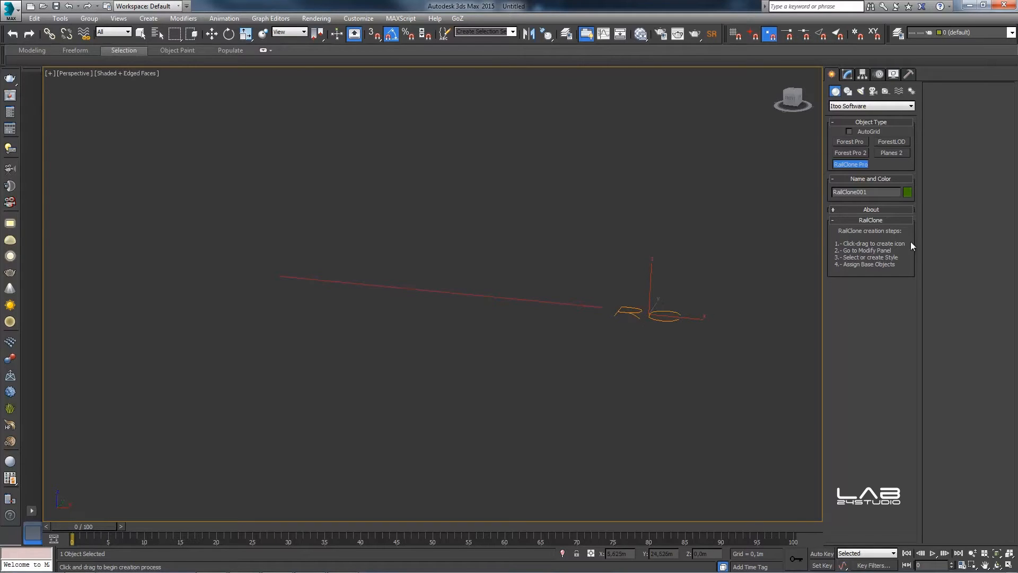
Step: Open the style library for the new RailClone object and maximise the Library Browser window
{"action": "left_click", "coordinate": [848, 74]}
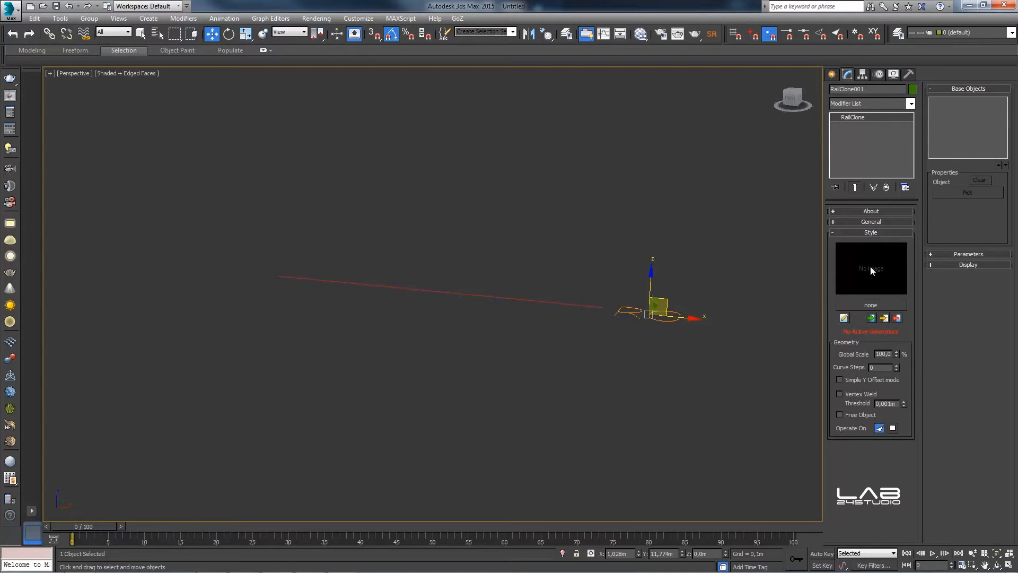
{"action": "left_click", "coordinate": [864, 303]}
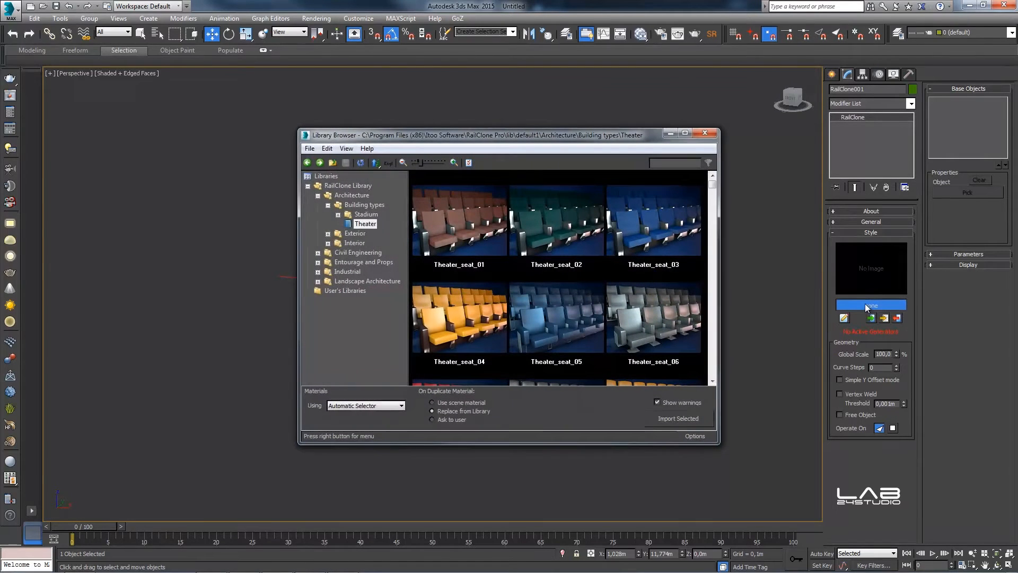
{"action": "left_click", "coordinate": [682, 134]}
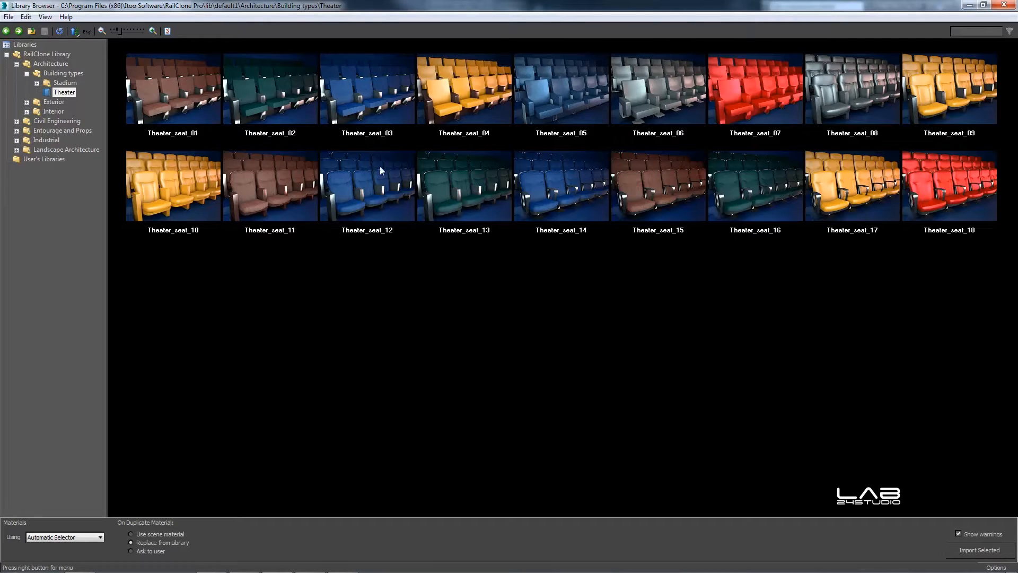
Step: Examine the library's stadium bleacher styles and the exterior guttering, railing, curtain wall and sunshade styles
{"action": "left_click", "coordinate": [64, 83]}
{"action": "left_click", "coordinate": [36, 83]}
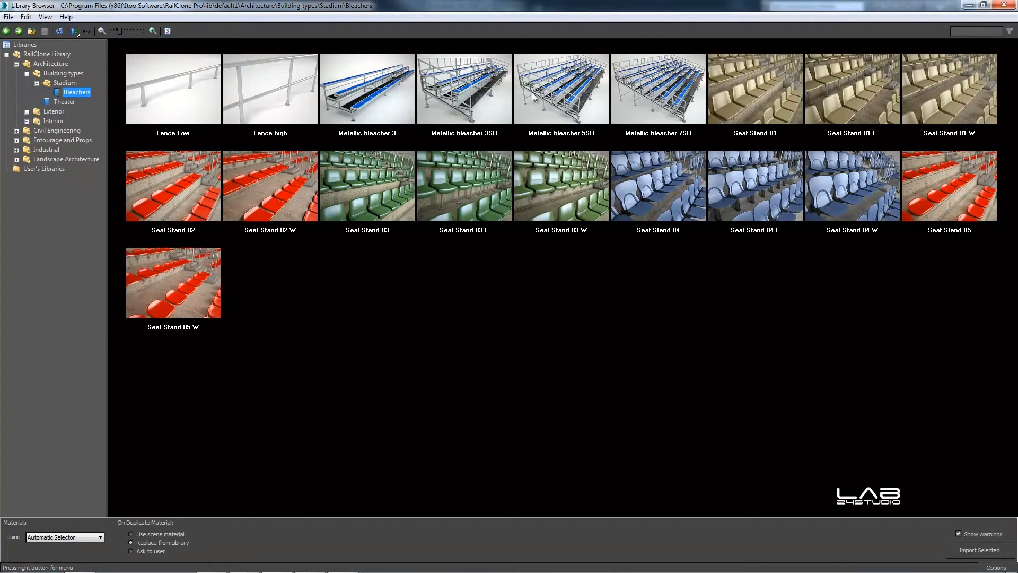
{"action": "left_click", "coordinate": [27, 111]}
{"action": "left_click", "coordinate": [58, 122]}
{"action": "left_click", "coordinate": [66, 140]}
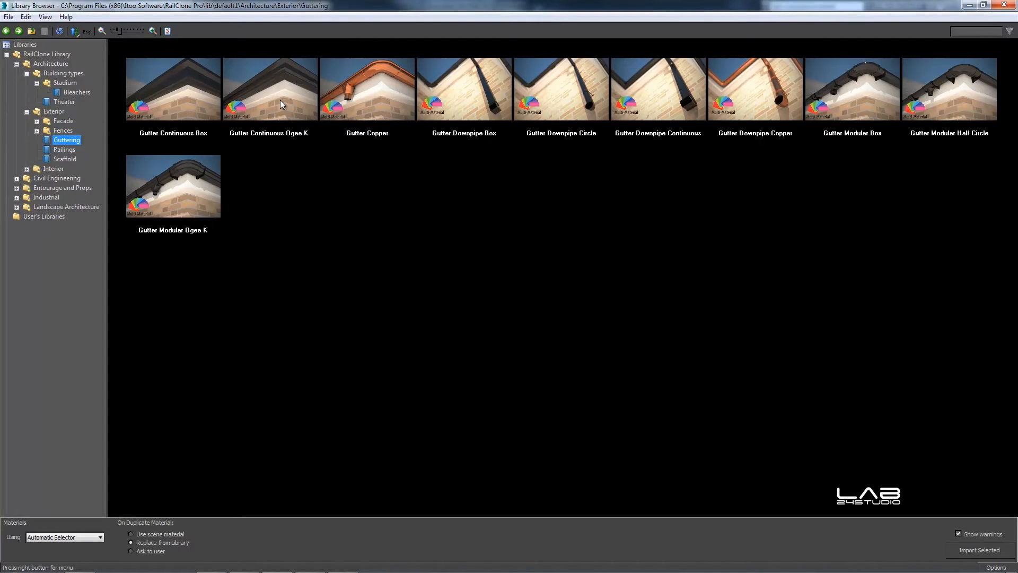
{"action": "left_click", "coordinate": [66, 150]}
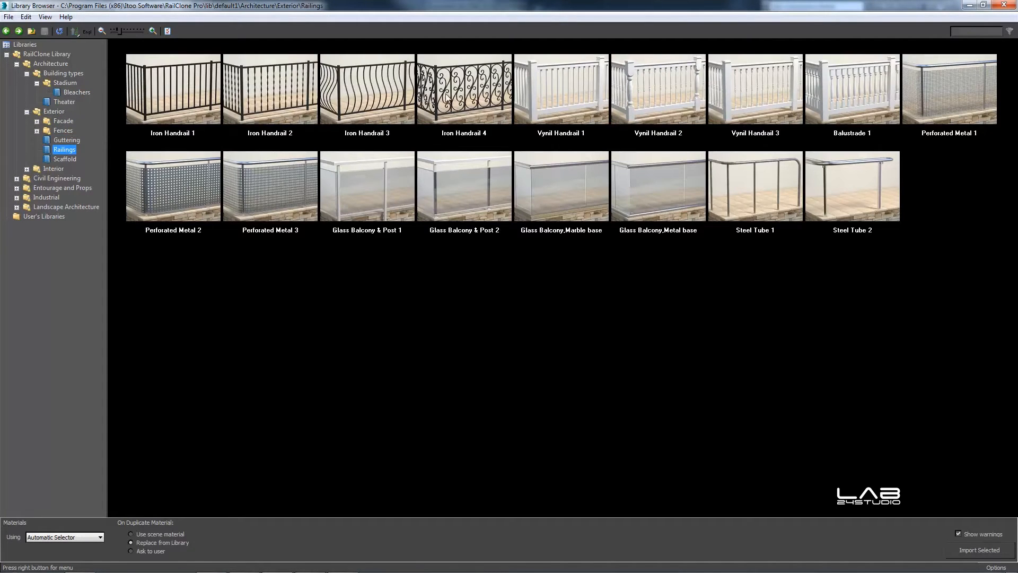
{"action": "left_click", "coordinate": [36, 122]}
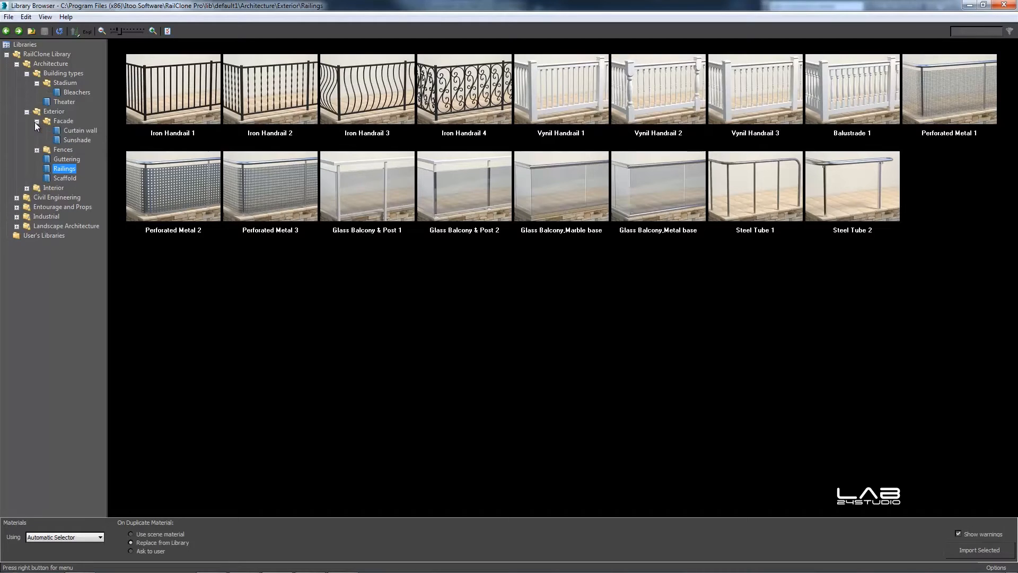
{"action": "left_click", "coordinate": [77, 132]}
{"action": "left_click", "coordinate": [80, 140]}
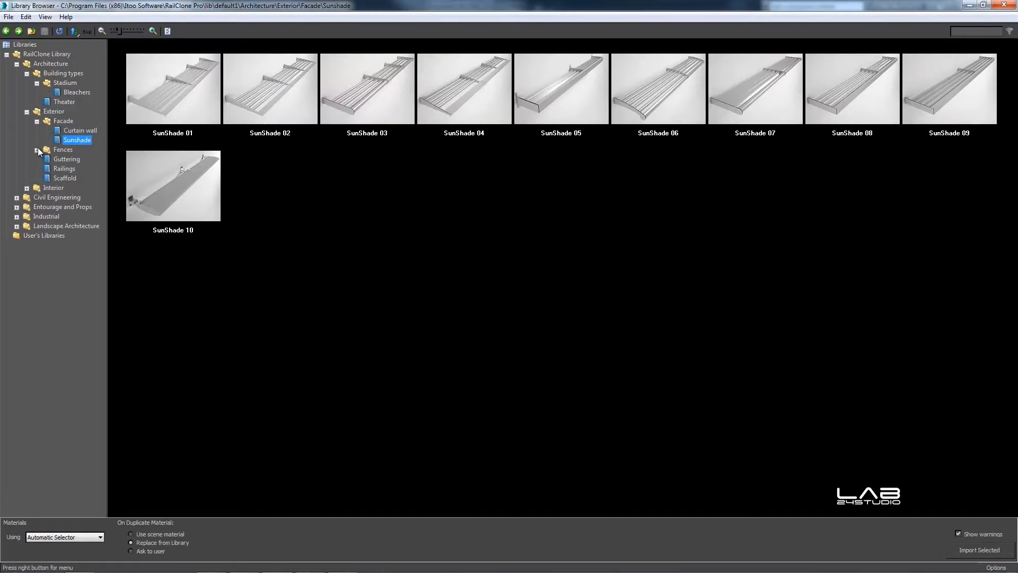
Step: Browse the exterior fence categories and import the Picket Fence style from the Vynil library
{"action": "left_click", "coordinate": [37, 150]}
{"action": "left_click", "coordinate": [76, 159]}
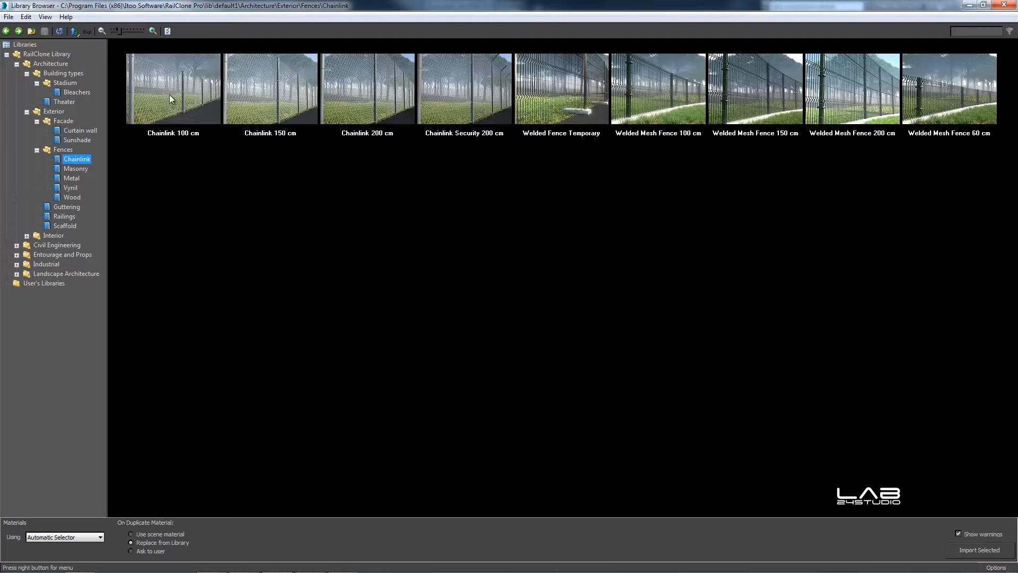
{"action": "left_click", "coordinate": [78, 169]}
{"action": "left_click", "coordinate": [76, 198]}
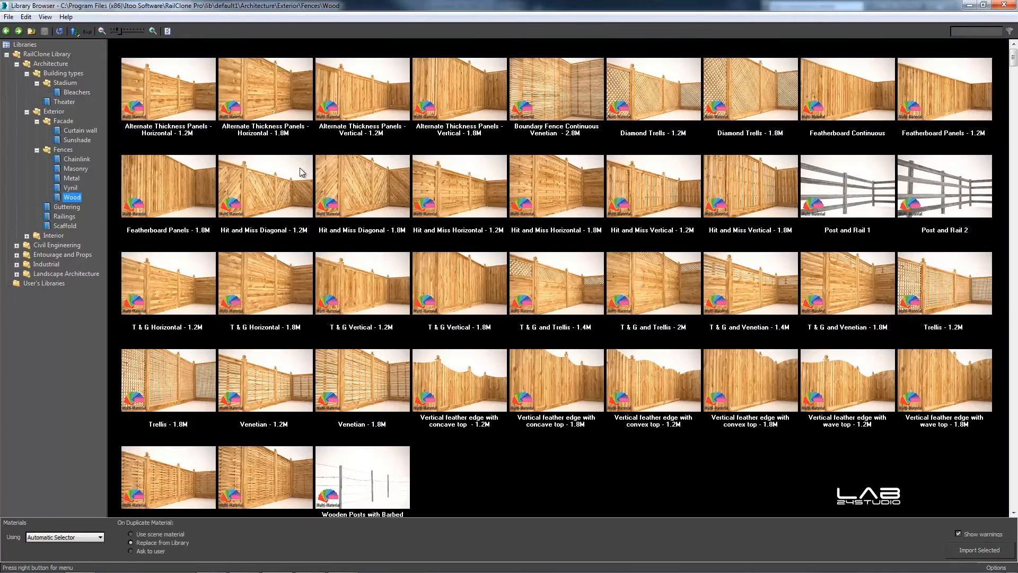
{"action": "left_click", "coordinate": [75, 188]}
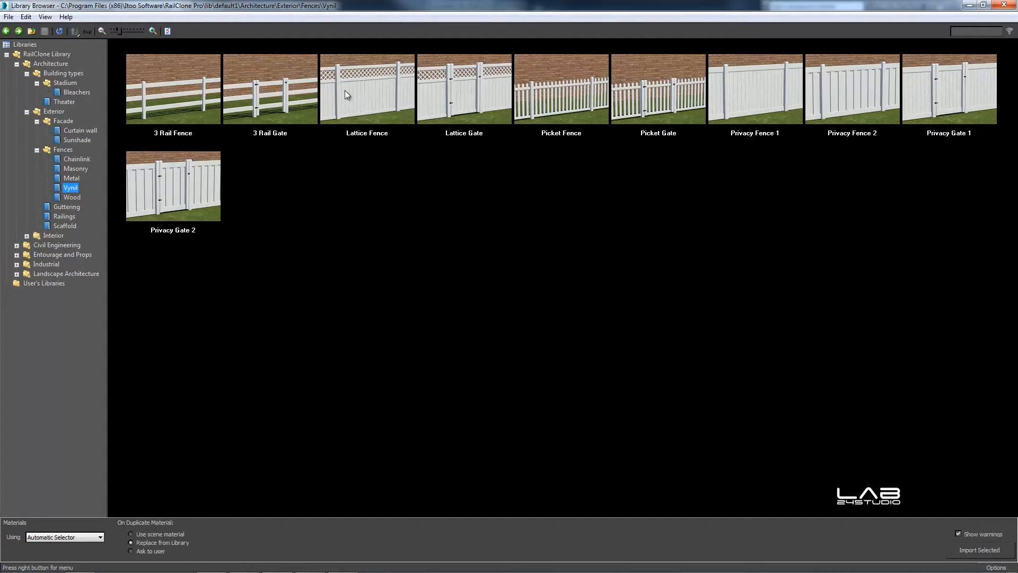
{"action": "left_click", "coordinate": [566, 98]}
{"action": "right_click", "coordinate": [565, 99]}
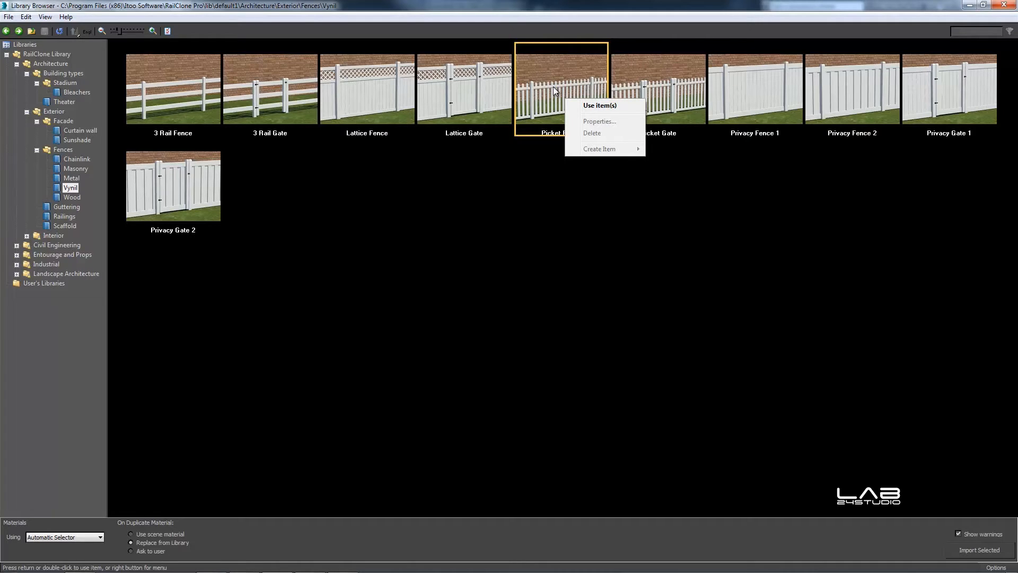
{"action": "left_click", "coordinate": [973, 549]}
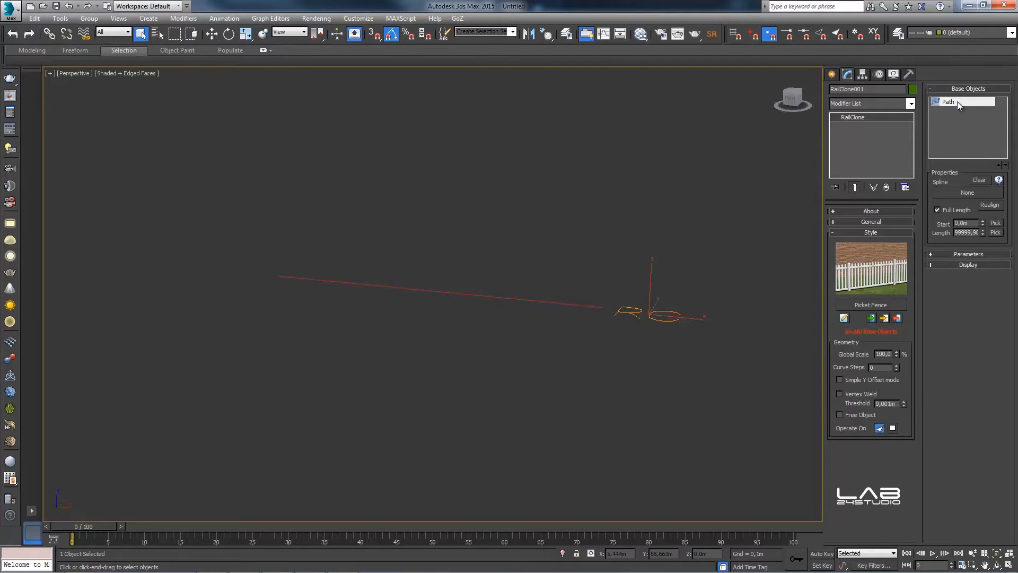
Step: Assign the existing line as the fence's path spline and set the style's global scale to about 103.3%
{"action": "left_click", "coordinate": [964, 194]}
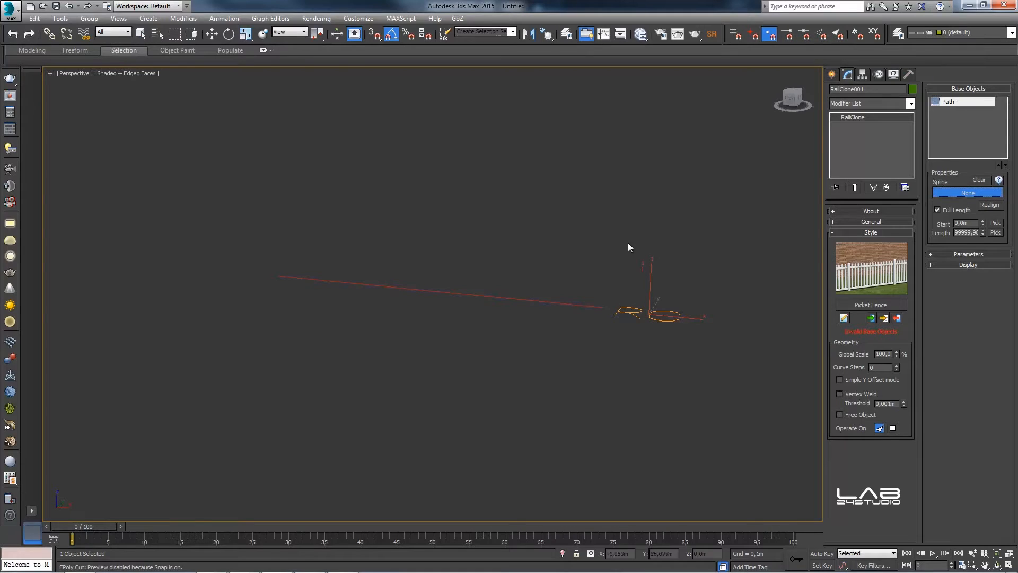
{"action": "left_click", "coordinate": [523, 300]}
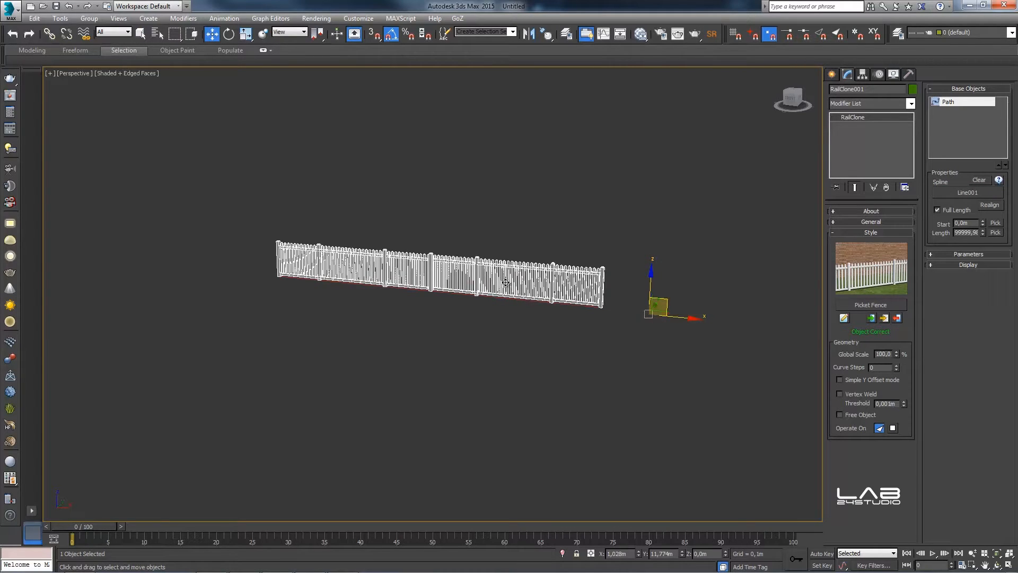
{"action": "scroll", "coordinate": [506, 283], "scroll_direction": "up", "scroll_amount": 5}
{"action": "middle_click_drag", "start_coordinate": [457, 279], "coordinate": [480, 281]}
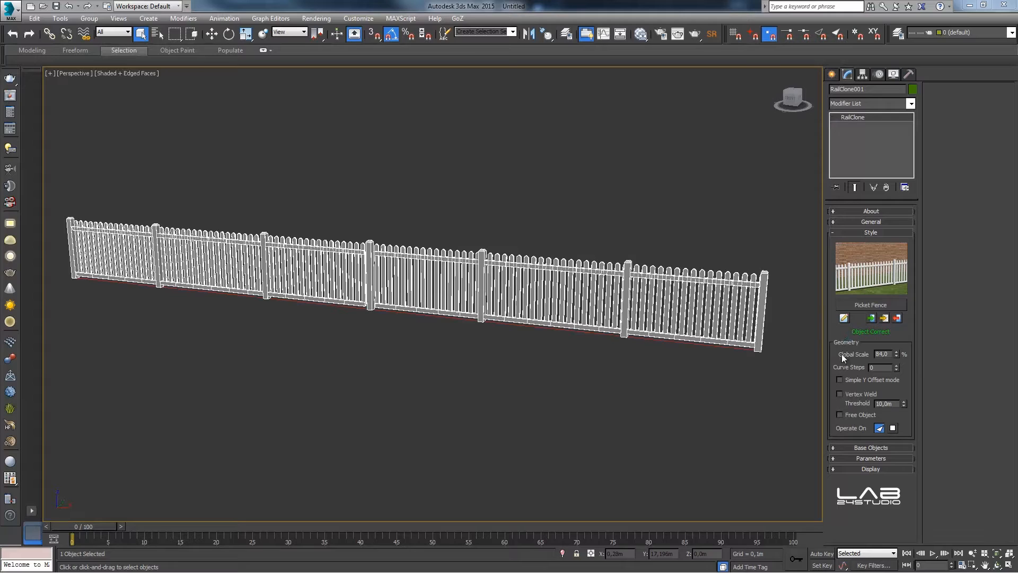
{"action": "mouse_move", "coordinate": [897, 353]}
{"action": "left_mouse_down"}
{"action": "mouse_move", "coordinate": [893, 311]}
{"action": "mouse_move", "coordinate": [895, 341]}
{"action": "left_mouse_up"}
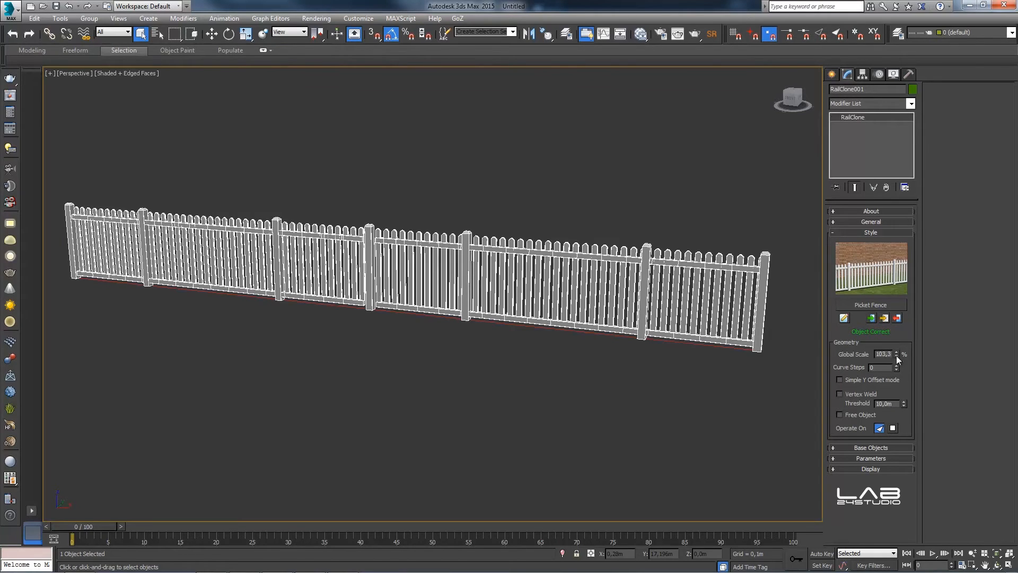
Step: Try the Boxes viewport display and the Points-Cloud display with a 48% global density on the fence
{"action": "left_click", "coordinate": [871, 469]}
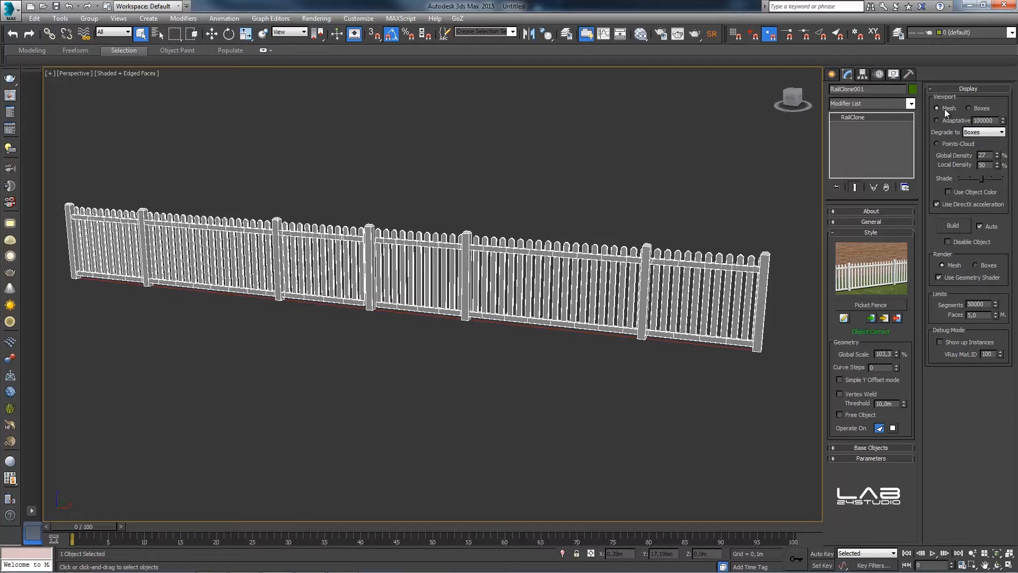
{"action": "left_click", "coordinate": [969, 108]}
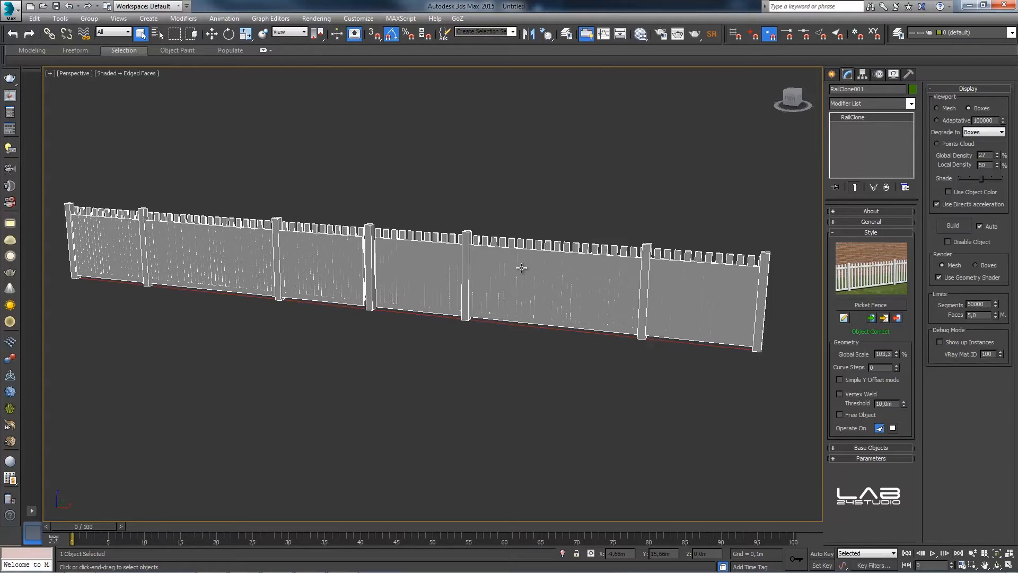
{"action": "left_click", "coordinate": [943, 143]}
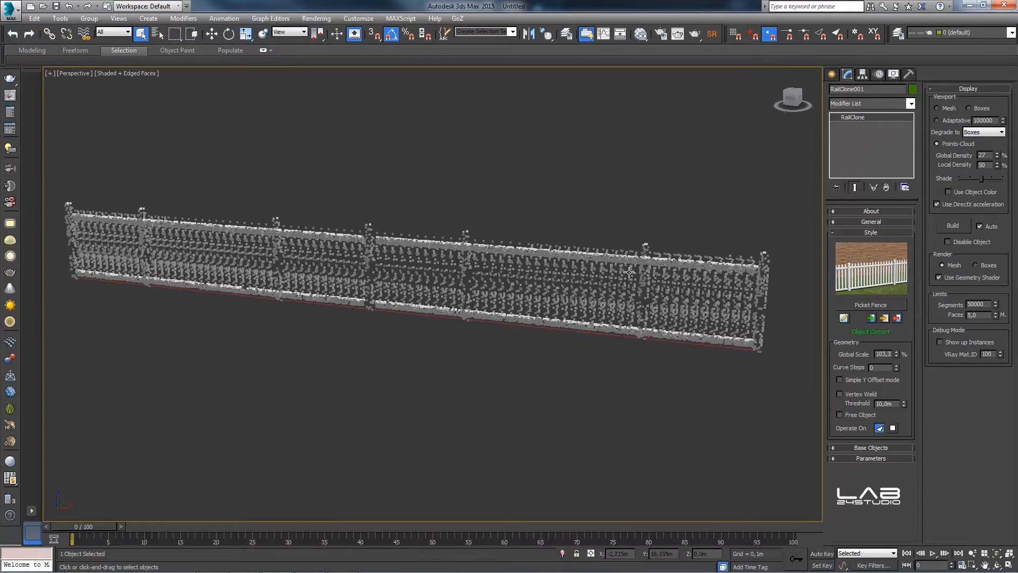
{"action": "scroll", "coordinate": [541, 265], "scroll_direction": "up", "scroll_amount": 5}
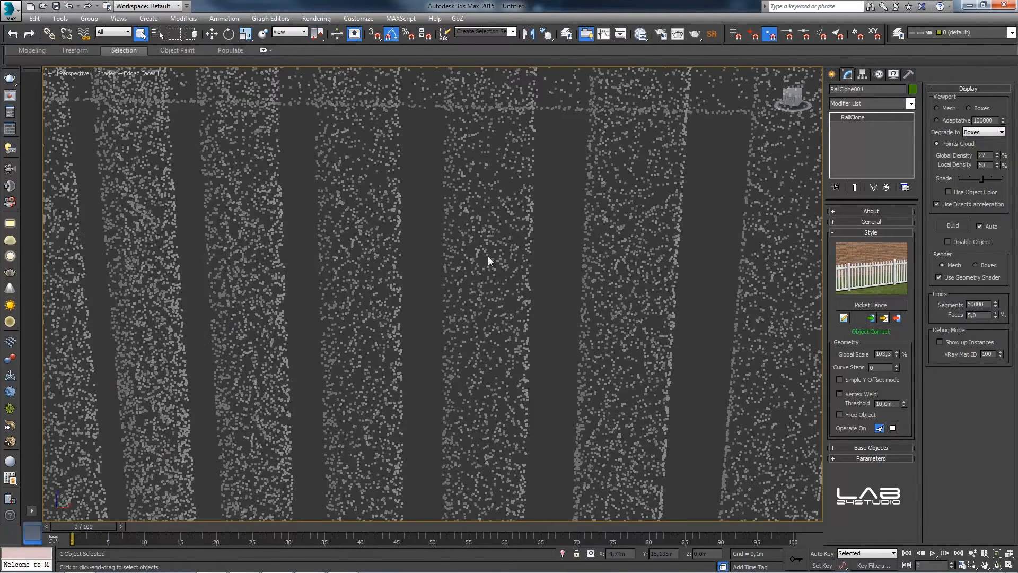
{"action": "scroll", "coordinate": [488, 257], "scroll_direction": "down", "scroll_amount": 5}
{"action": "scroll", "coordinate": [498, 261], "scroll_direction": "down", "scroll_amount": 3}
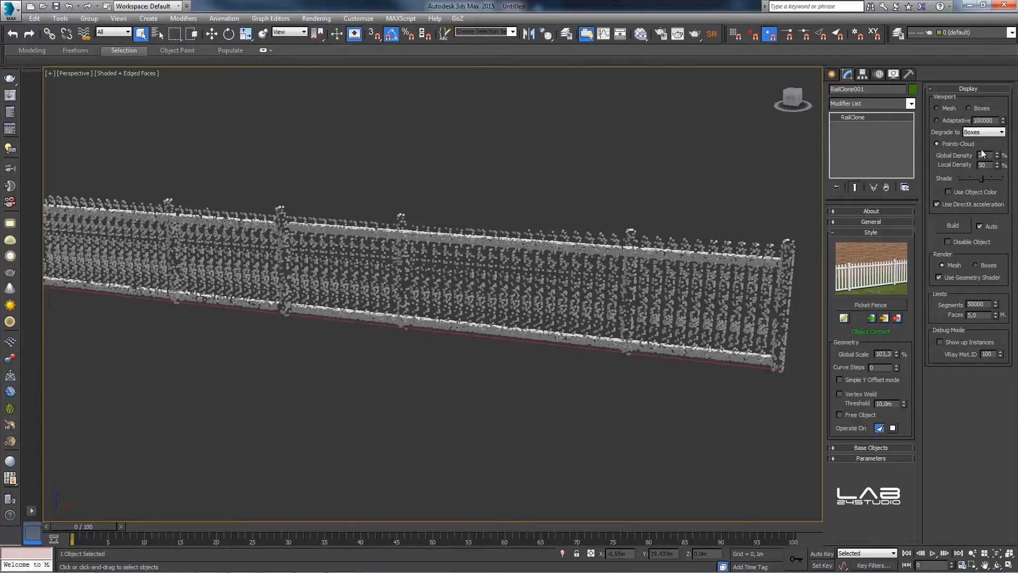
{"action": "left_click_drag", "start_coordinate": [997, 156], "coordinate": [991, 112]}
Step: Set the adaptive display to degrade to Point-Cloud and return the fence's viewport display to Mesh
{"action": "left_click", "coordinate": [952, 123]}
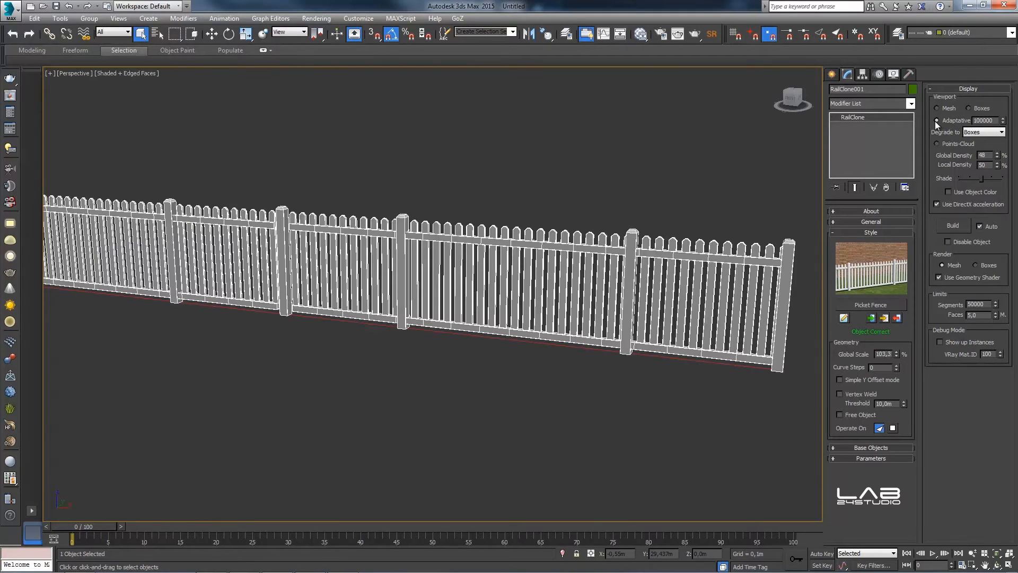
{"action": "left_click", "coordinate": [974, 136]}
{"action": "left_click", "coordinate": [975, 148]}
{"action": "left_click", "coordinate": [968, 108]}
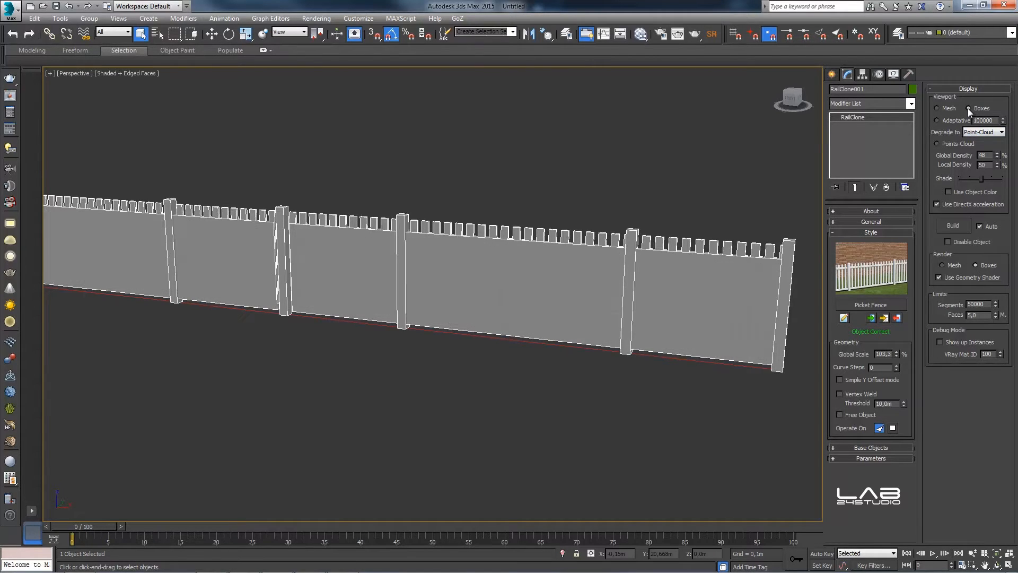
{"action": "left_click", "coordinate": [938, 108]}
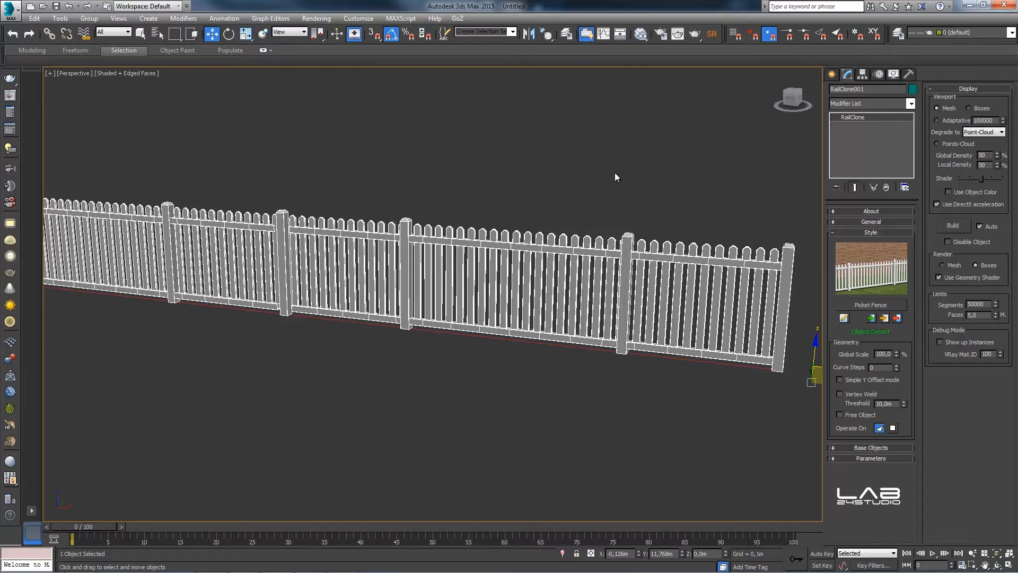
Step: Examine the picket fence's node graph and its lower Linear 1S generator in the Style Editor
{"action": "left_click", "coordinate": [844, 318]}
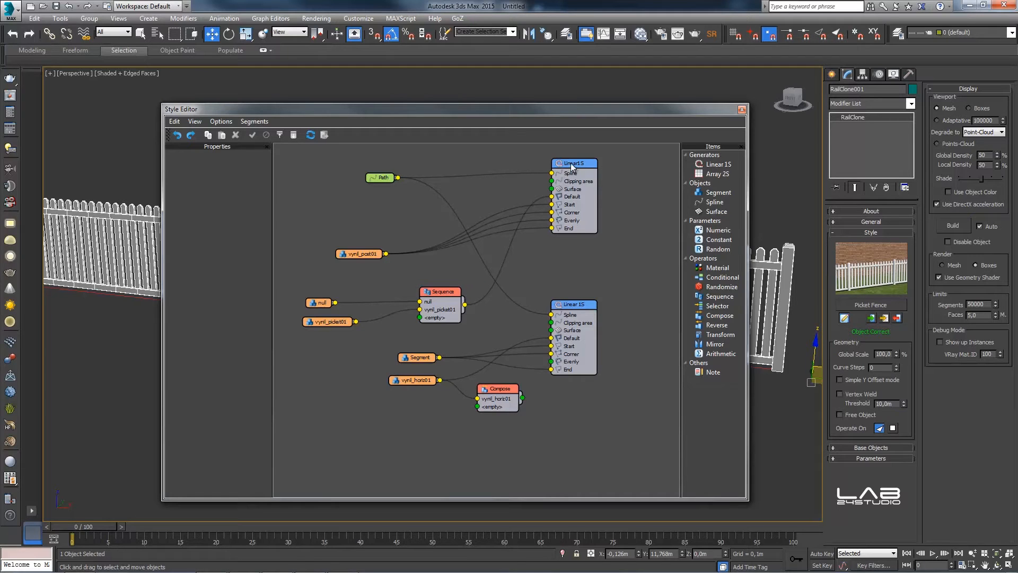
{"action": "left_click", "coordinate": [581, 305]}
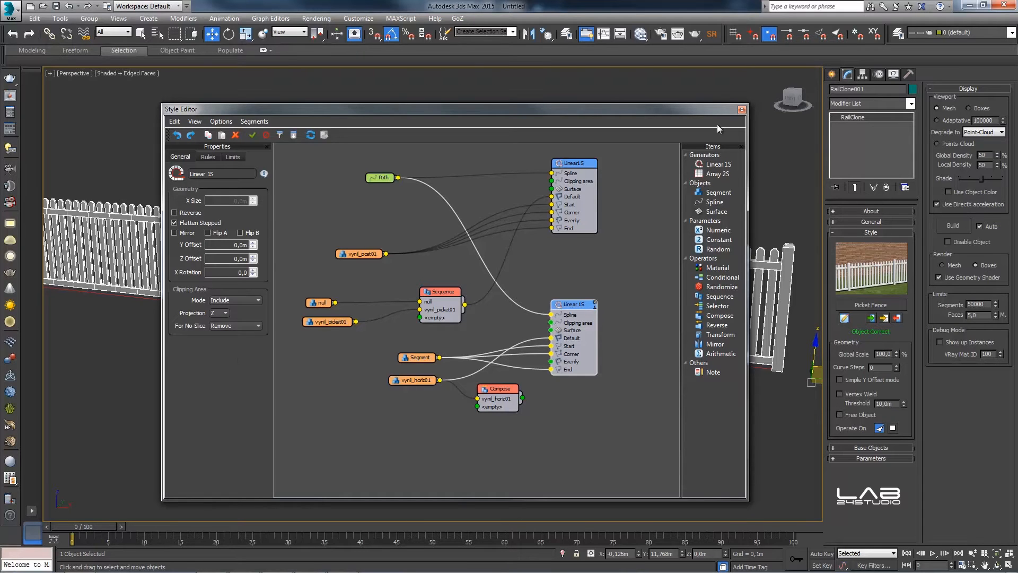
{"action": "left_click", "coordinate": [742, 109]}
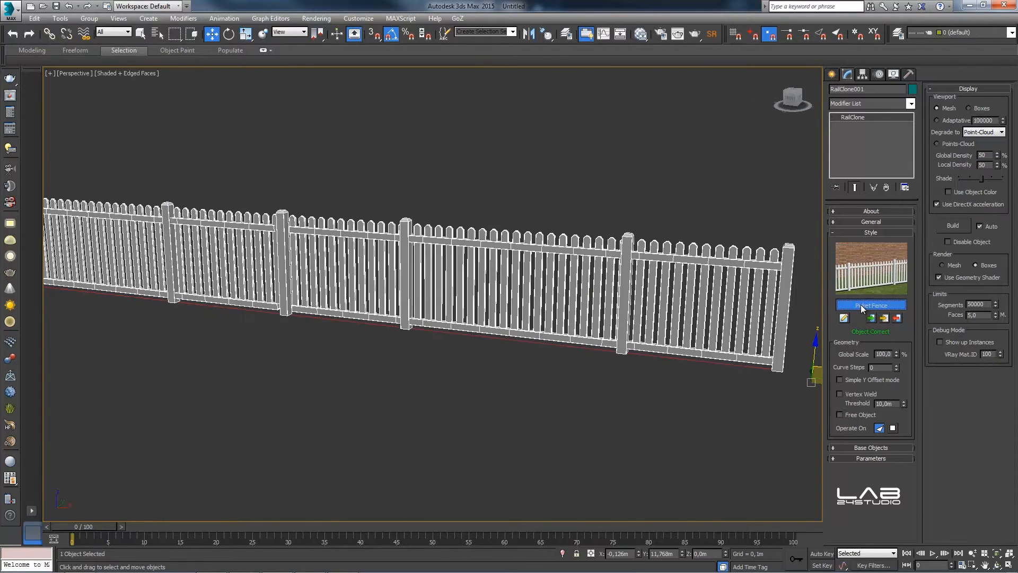
Step: Replace the picket fence style with Fence high from the stadium Bleachers library
{"action": "left_click", "coordinate": [862, 306]}
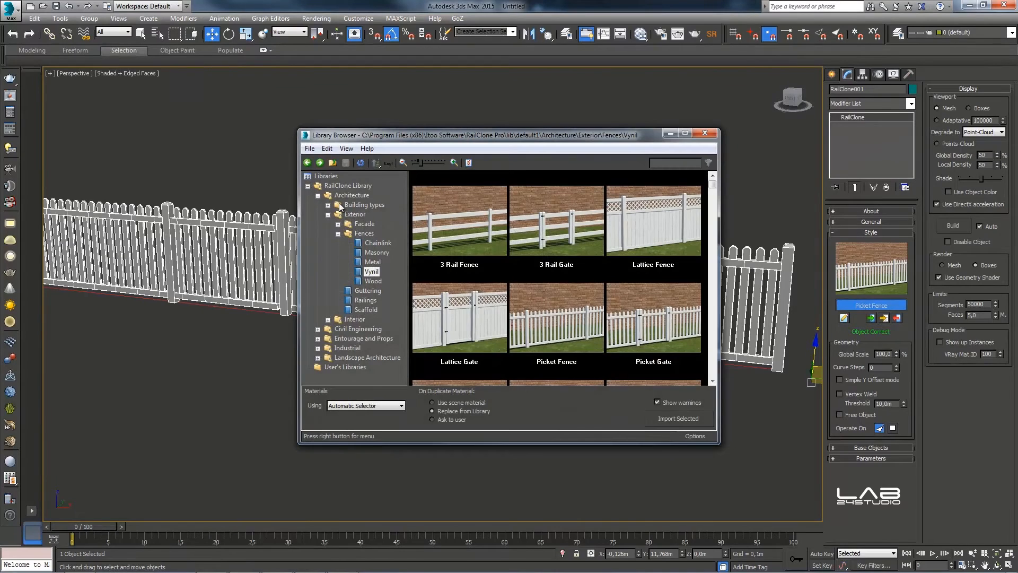
{"action": "left_click", "coordinate": [327, 205]}
{"action": "left_click", "coordinate": [337, 215]}
{"action": "left_click", "coordinate": [337, 215]}
{"action": "left_click", "coordinate": [370, 224]}
{"action": "double_click", "coordinate": [555, 232]}
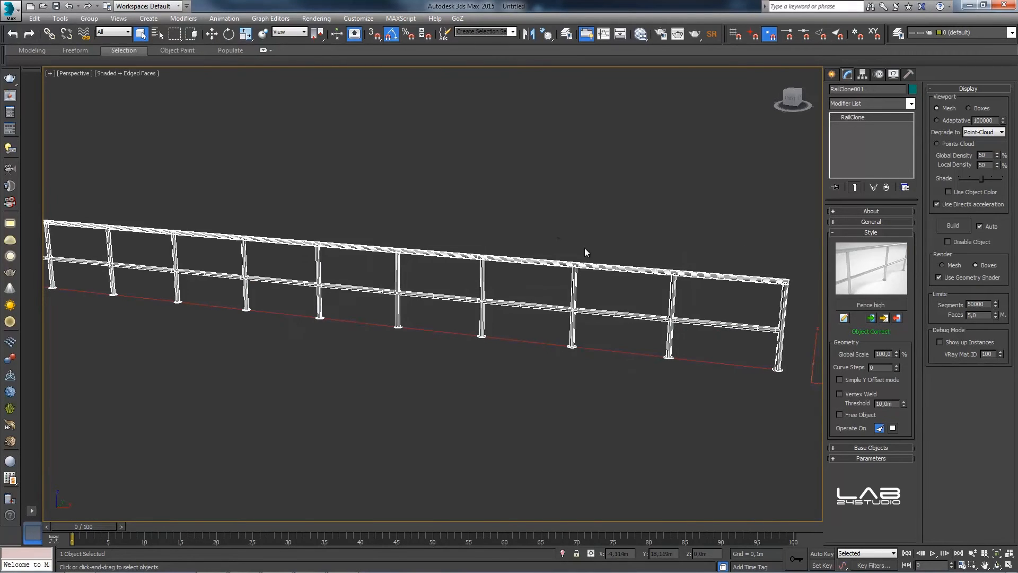
Step: Examine the Fence high style's node graph in the Style Editor, including its Linear 1S generator and four segment nodes
{"action": "left_click", "coordinate": [843, 318]}
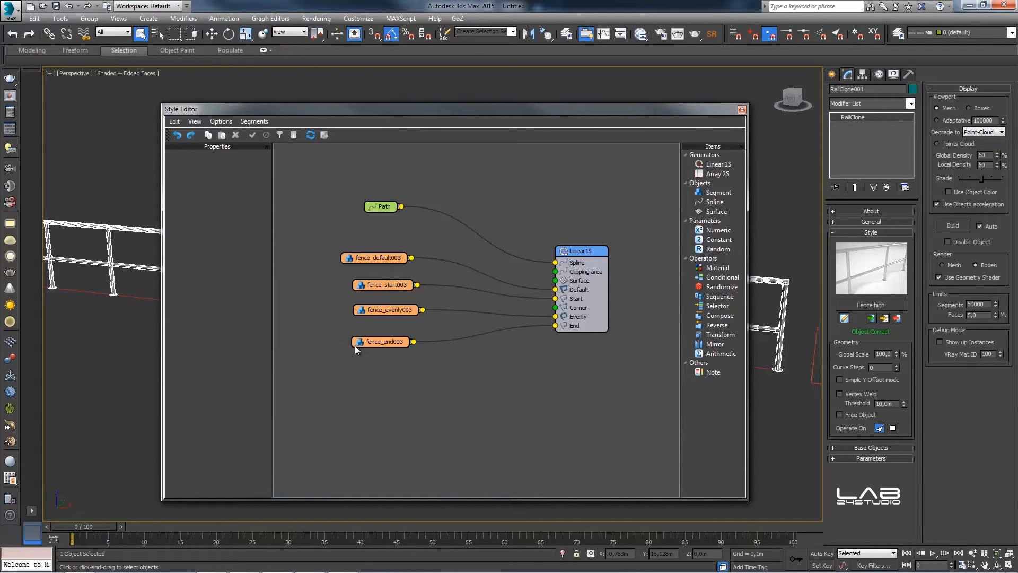
{"action": "left_click_drag", "start_coordinate": [580, 254], "coordinate": [581, 252]}
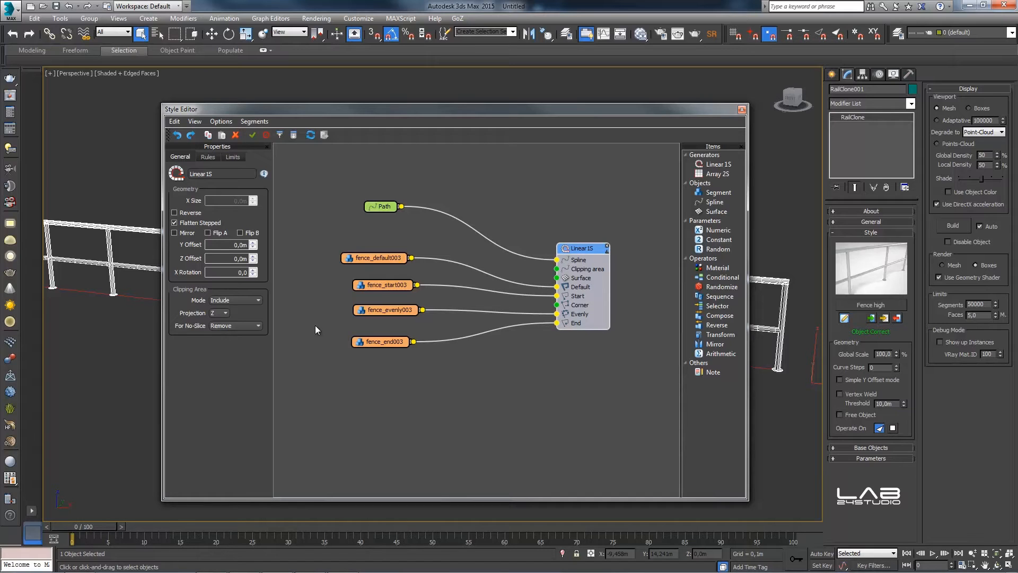
{"action": "left_click_drag", "start_coordinate": [325, 238], "coordinate": [410, 372]}
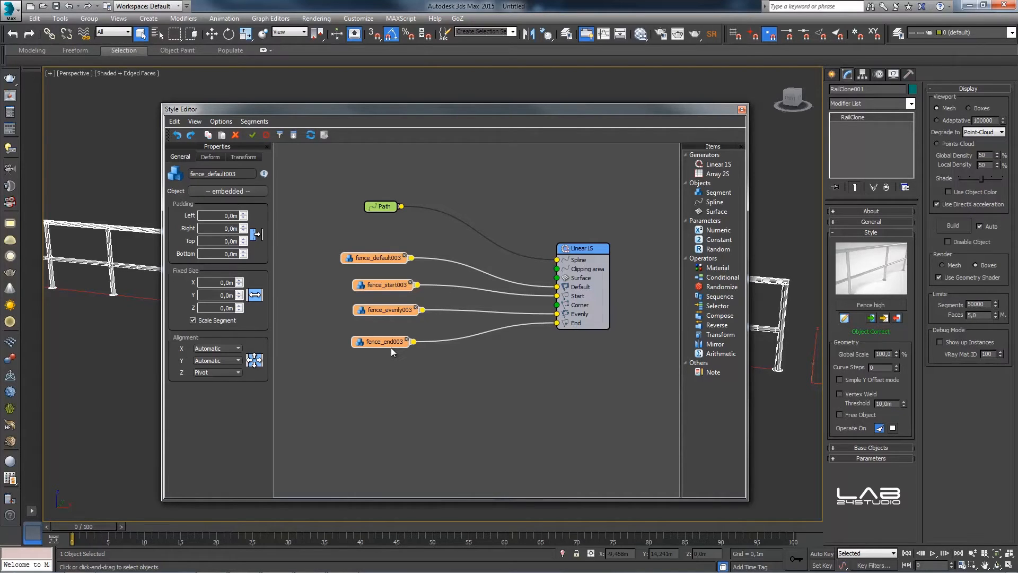
Step: Extract the embedded geometry of the fence_default003 and fence_start003 segments into the scene as reference objects
{"action": "left_click_drag", "start_coordinate": [373, 258], "coordinate": [365, 244]}
{"action": "left_click", "coordinate": [378, 288]}
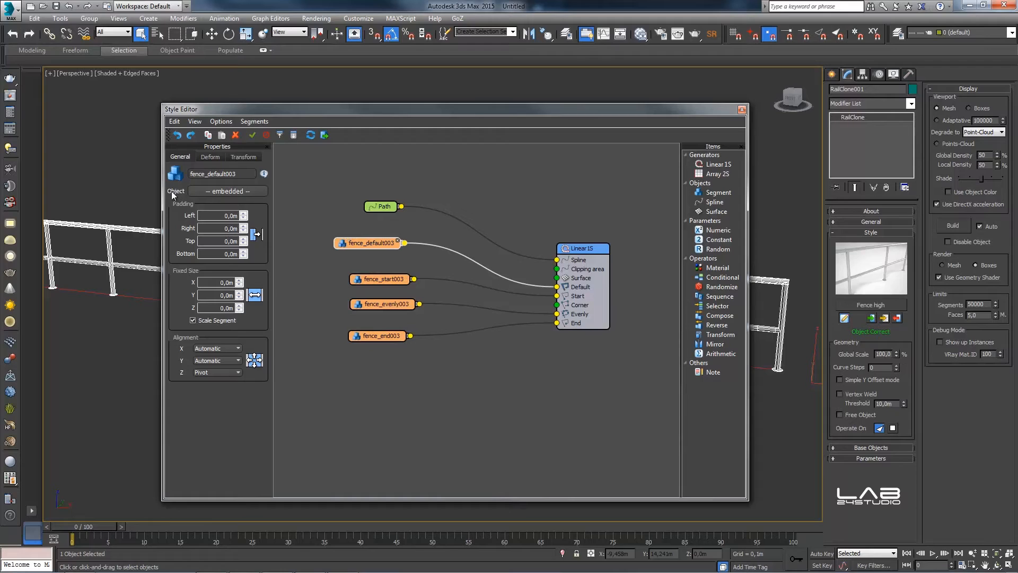
{"action": "left_click", "coordinate": [324, 136]}
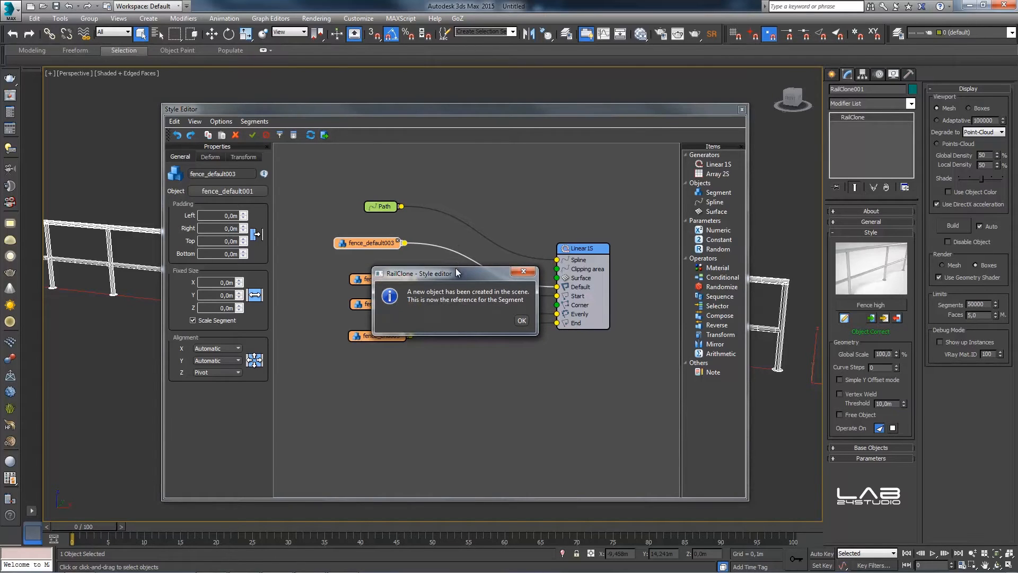
{"action": "left_click", "coordinate": [522, 320]}
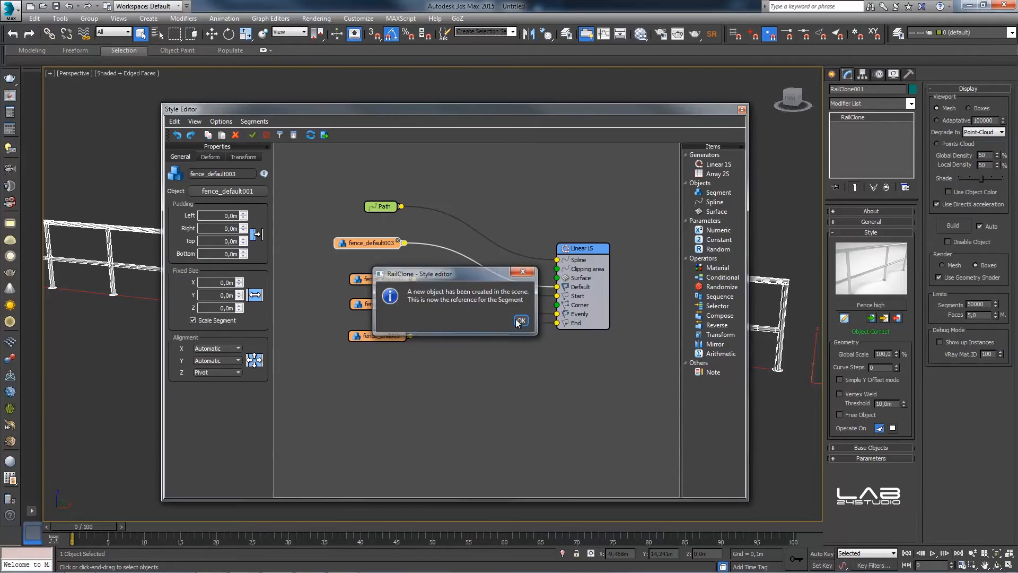
{"action": "left_click_drag", "start_coordinate": [381, 282], "coordinate": [365, 274]}
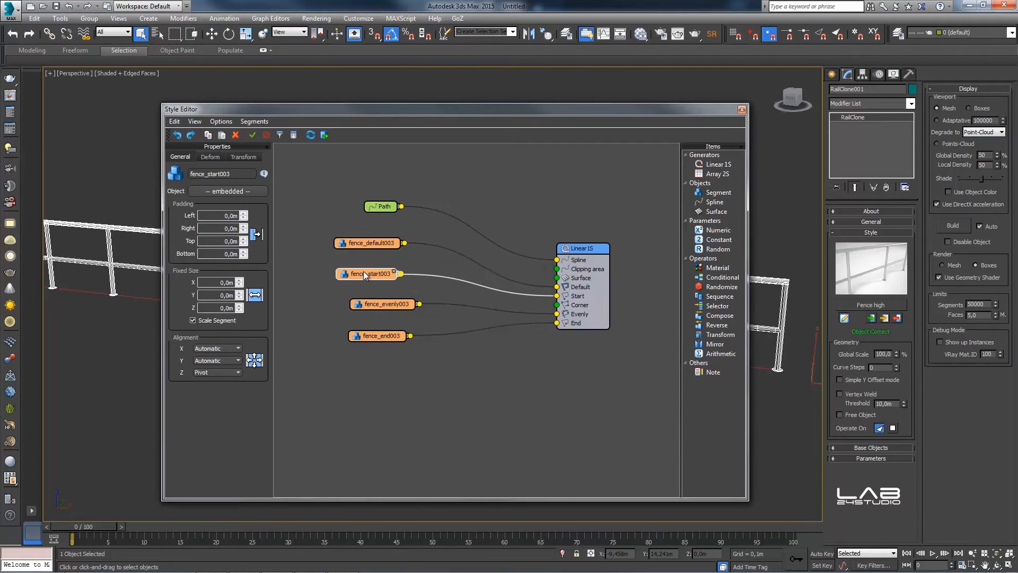
{"action": "left_click", "coordinate": [324, 136]}
{"action": "left_click", "coordinate": [522, 320]}
Step: Extract the embedded geometry of the fence_evenly003 and fence_end003 segments into the scene and close the Style Editor
{"action": "left_click", "coordinate": [381, 306]}
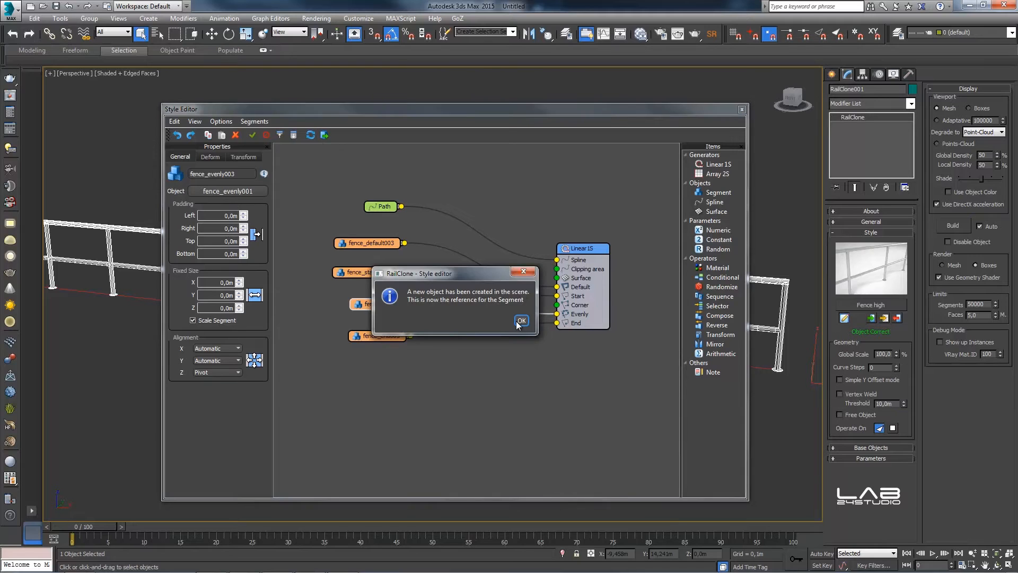
{"action": "left_click", "coordinate": [520, 321]}
{"action": "left_click", "coordinate": [379, 335]}
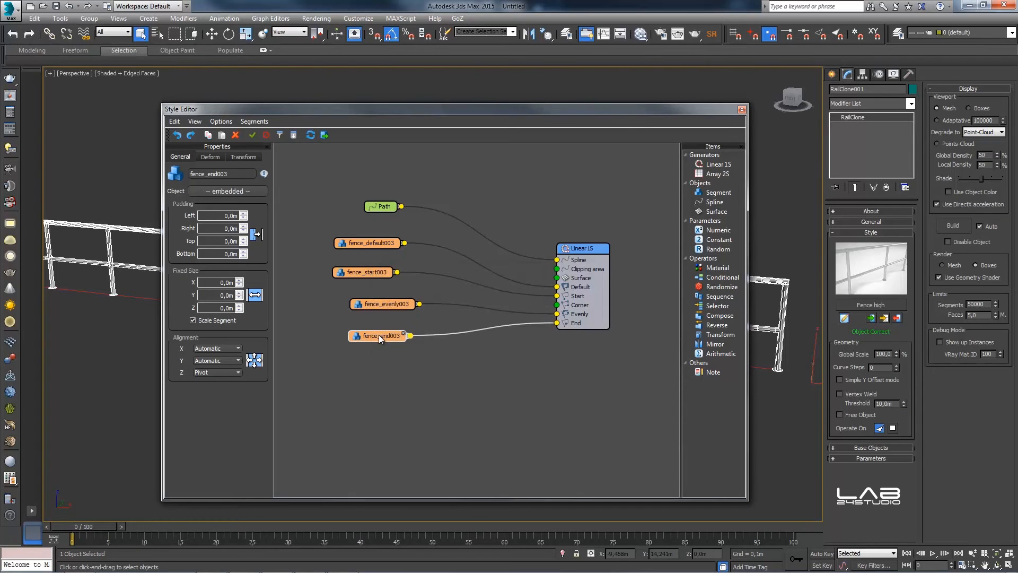
{"action": "left_click", "coordinate": [325, 135]}
{"action": "left_click", "coordinate": [521, 321]}
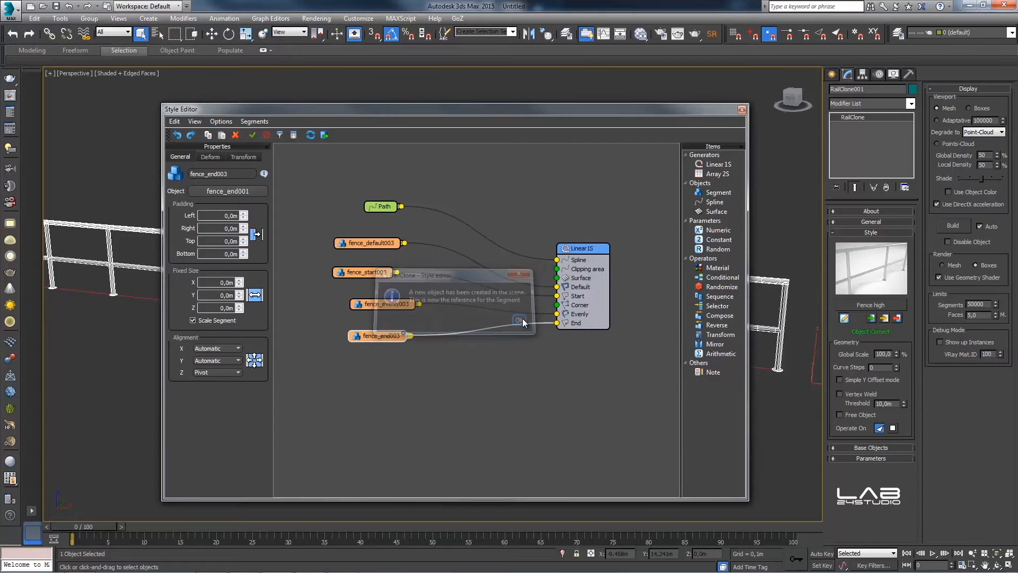
{"action": "left_click", "coordinate": [742, 109]}
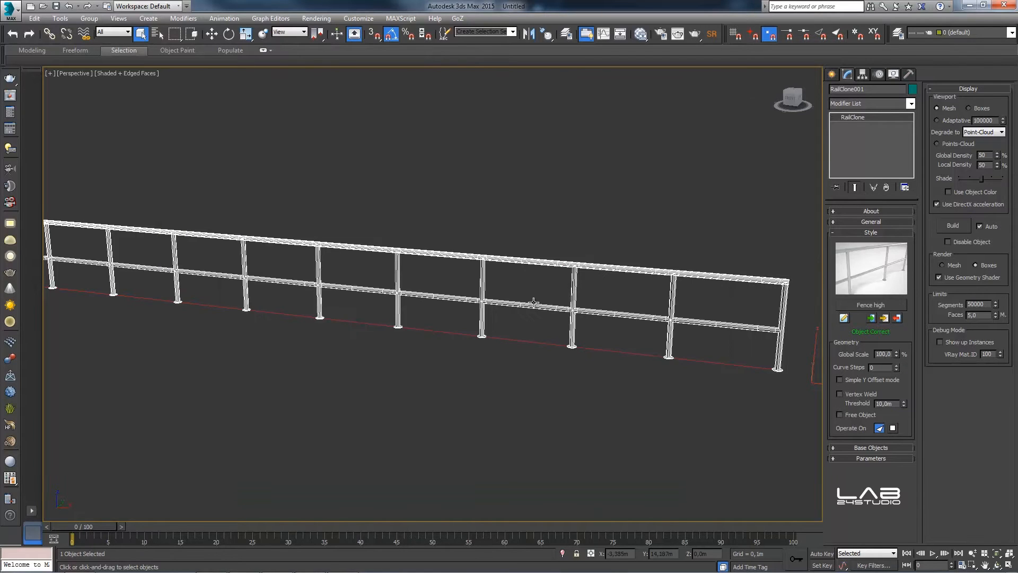
Step: Spread the four overlapping extracted fence pieces apart along X so that the rails and each post stand separately
{"action": "scroll", "coordinate": [521, 310], "scroll_direction": "down", "scroll_amount": 10}
{"action": "middle_click_drag", "start_coordinate": [497, 320], "coordinate": [495, 313]}
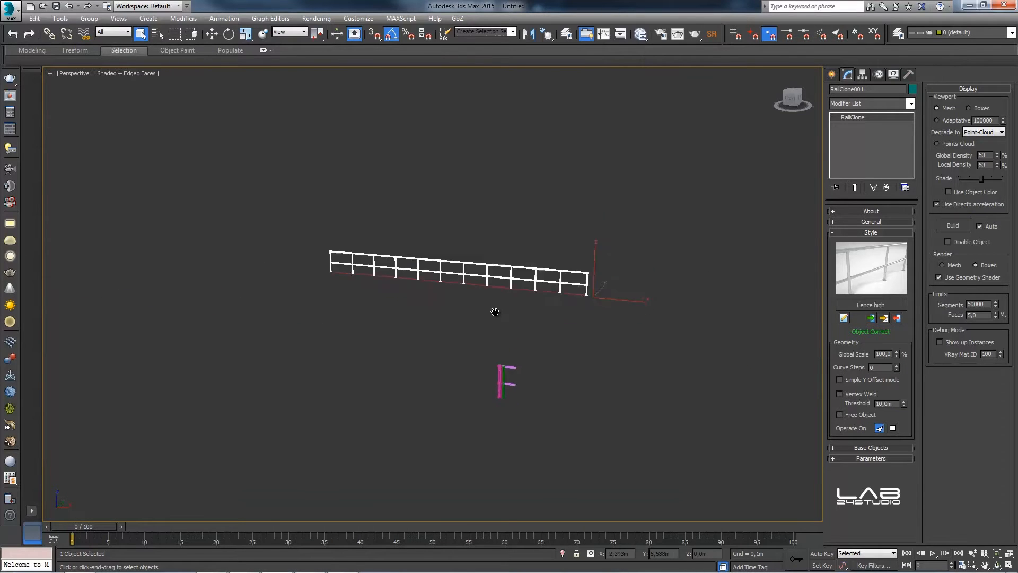
{"action": "scroll", "coordinate": [500, 325], "scroll_direction": "up", "scroll_amount": 4}
{"action": "left_click_drag", "start_coordinate": [467, 265], "coordinate": [572, 390]}
{"action": "scroll", "coordinate": [479, 313], "scroll_direction": "up", "scroll_amount": 2}
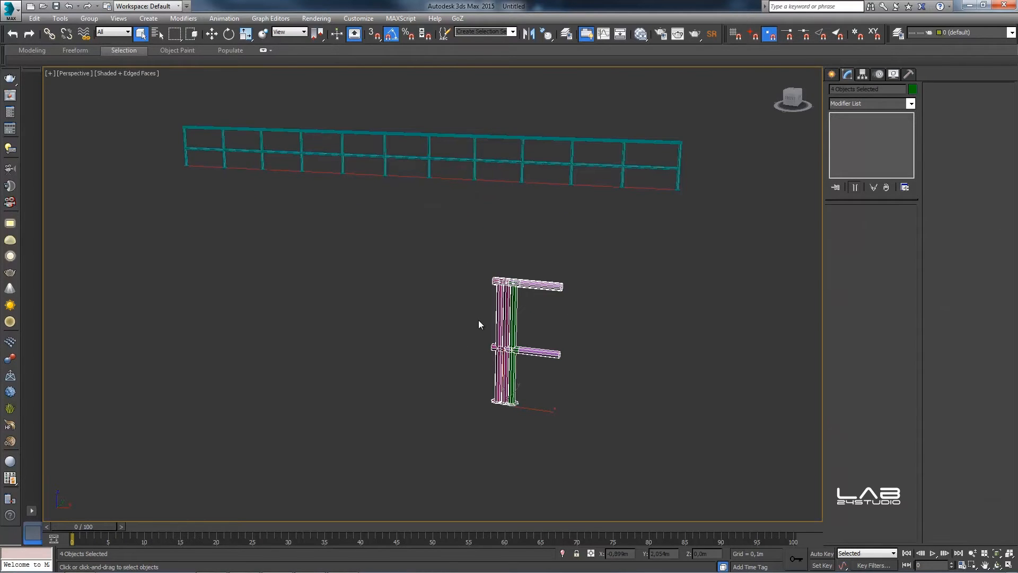
{"action": "left_click", "coordinate": [535, 286]}
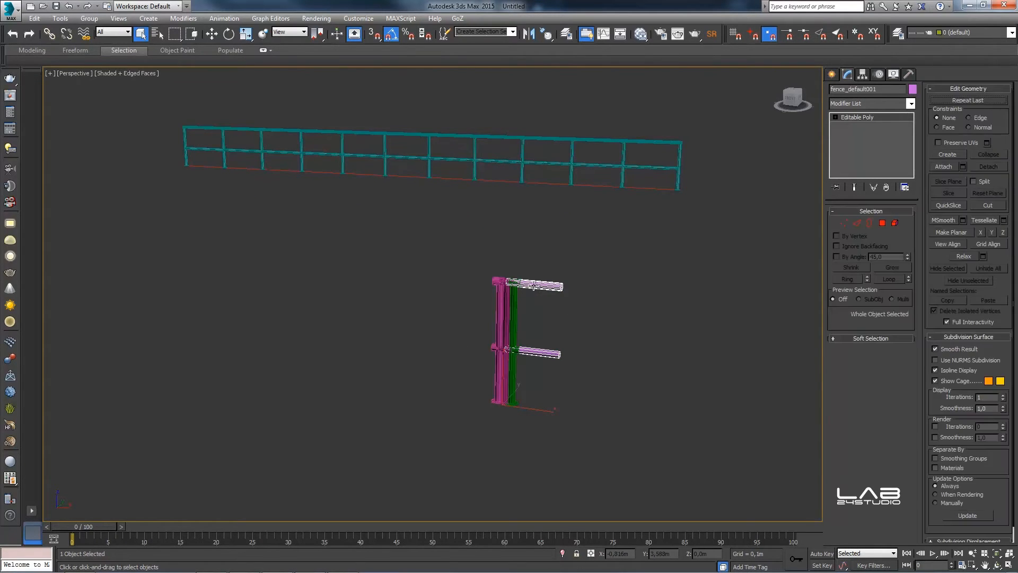
{"action": "key", "text": "w"}
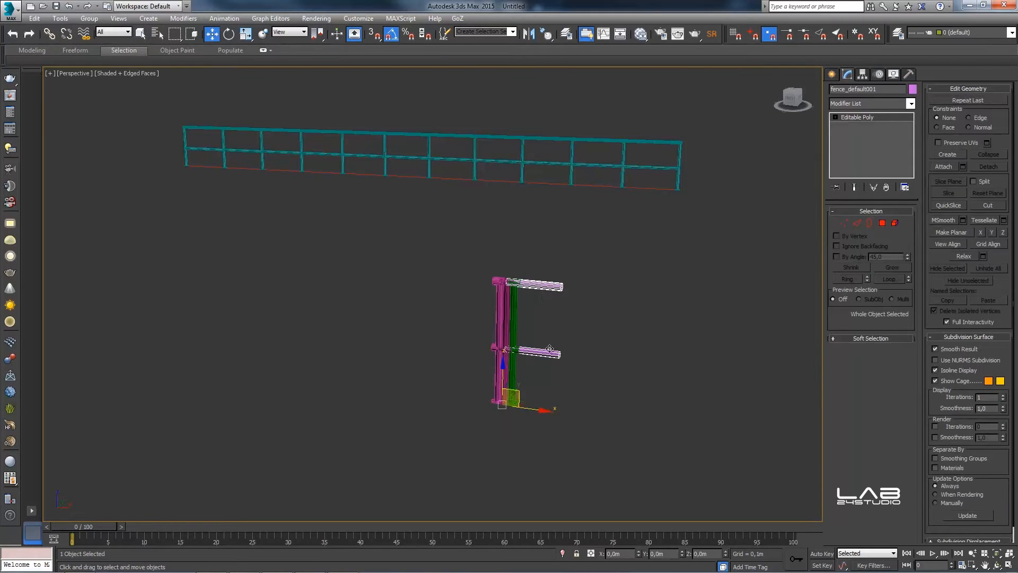
{"action": "left_click_drag", "start_coordinate": [546, 413], "coordinate": [640, 412]}
{"action": "left_click", "coordinate": [515, 335]}
{"action": "left_click", "coordinate": [509, 348]}
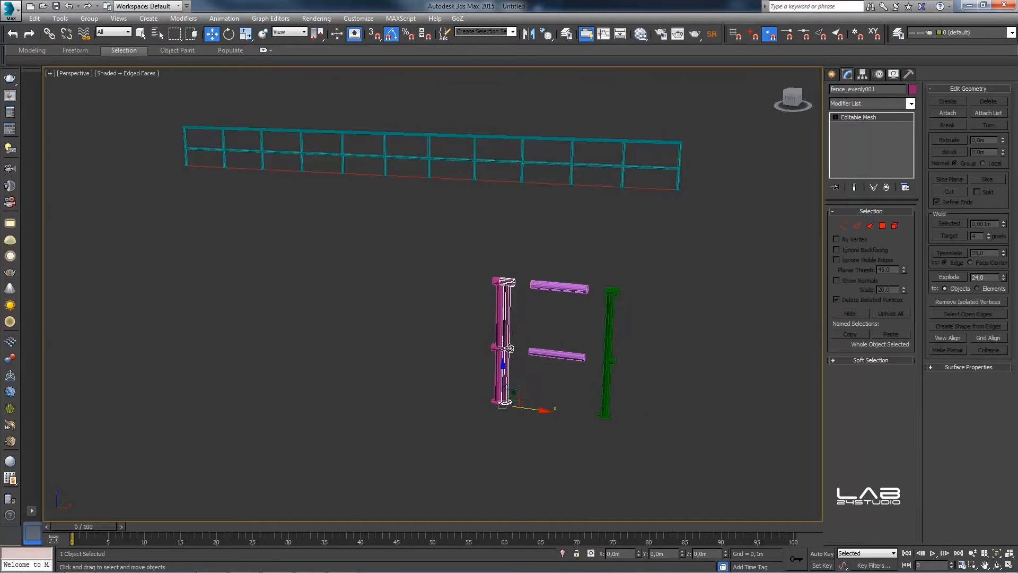
{"action": "left_click", "coordinate": [492, 348]}
{"action": "left_click_drag", "start_coordinate": [541, 408], "coordinate": [507, 405]}
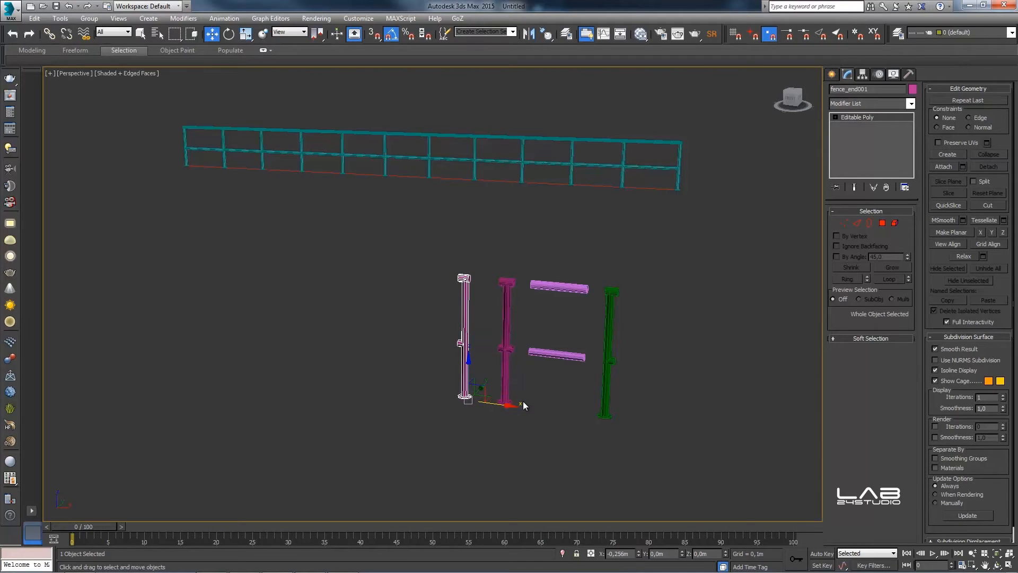
Step: Raise the top vertices of the fence_end001 post to a height of about 0.94 m
{"action": "left_click", "coordinate": [843, 223]}
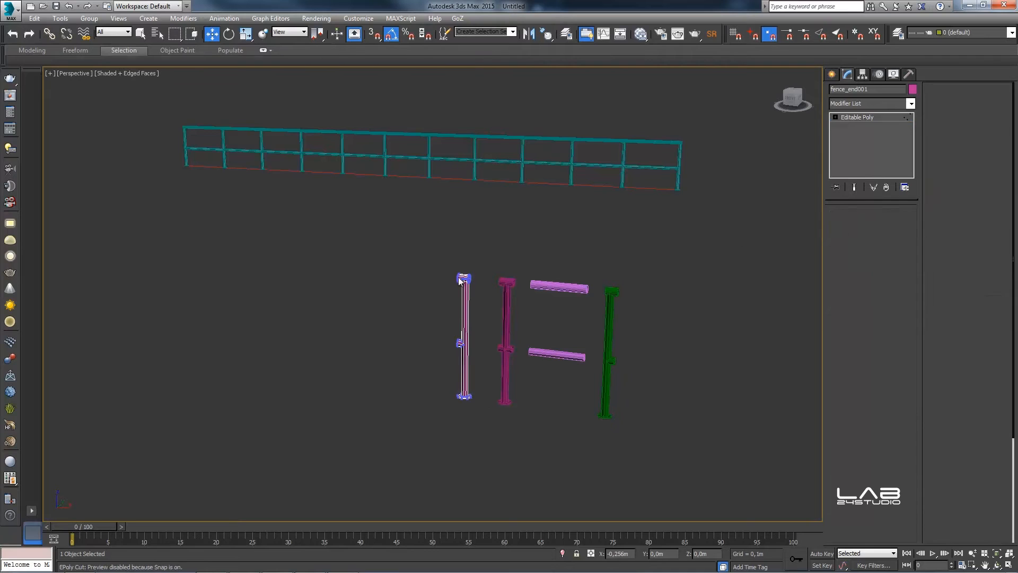
{"action": "left_click_drag", "start_coordinate": [439, 250], "coordinate": [486, 294]}
{"action": "left_click_drag", "start_coordinate": [464, 259], "coordinate": [465, 206]}
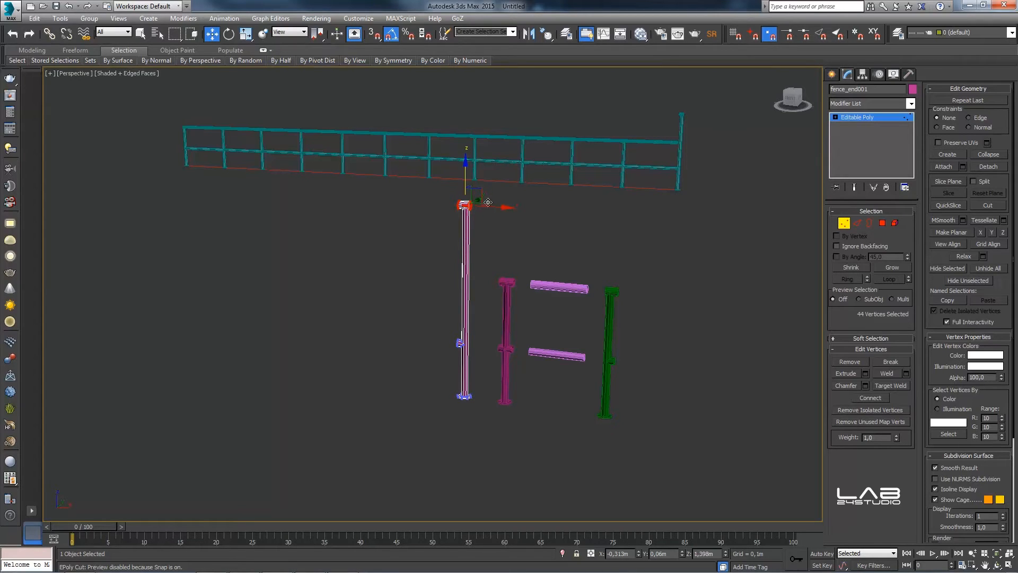
{"action": "left_click_drag", "start_coordinate": [466, 204], "coordinate": [469, 221]}
{"action": "left_click", "coordinate": [843, 223]}
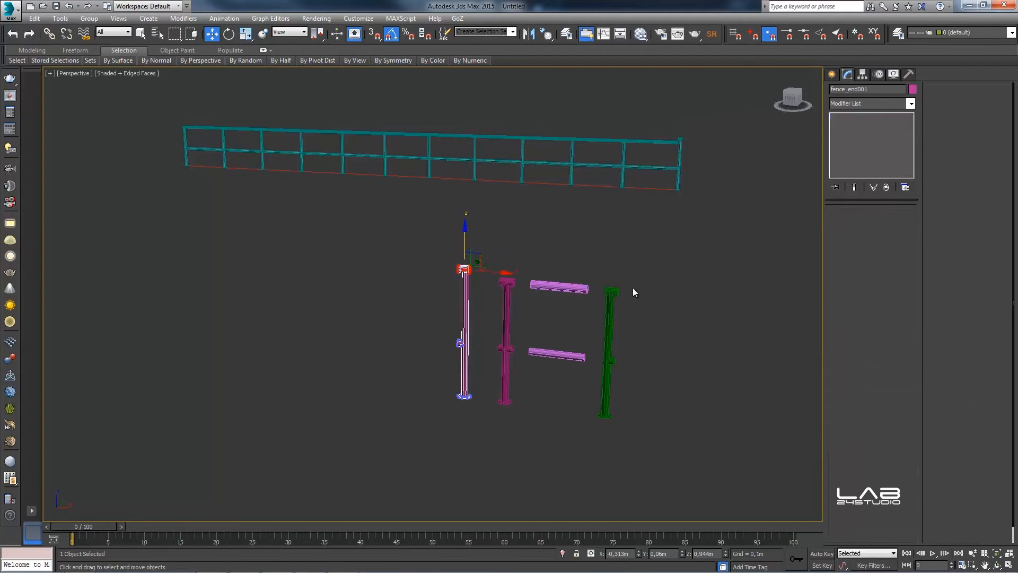
Step: Raise the top vertices of the green fence_start001 post to a height of about 0.99 m
{"action": "left_click", "coordinate": [611, 291]}
{"action": "left_click", "coordinate": [840, 226]}
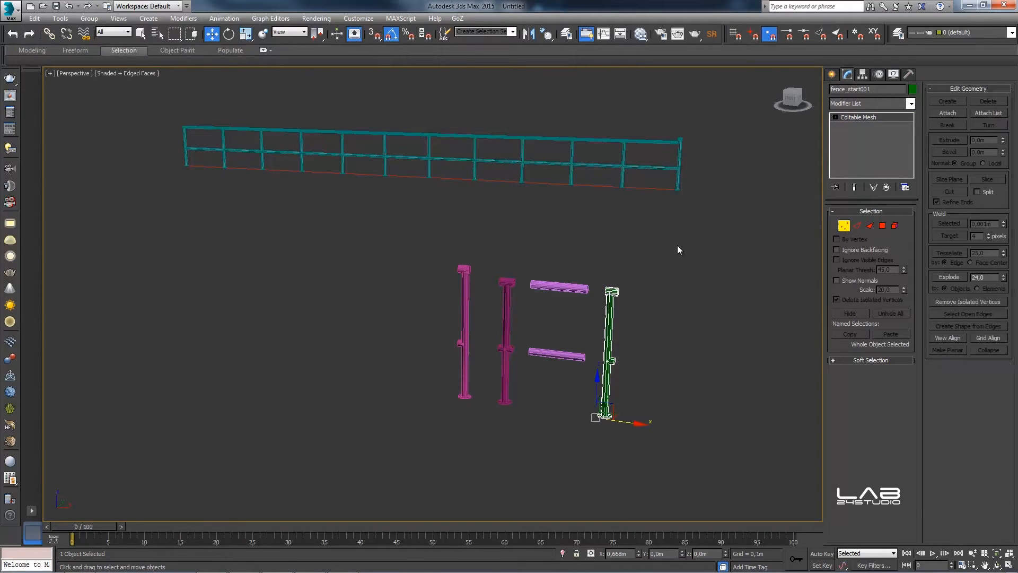
{"action": "mouse_move", "coordinate": [604, 273]}
{"action": "left_mouse_down"}
{"action": "mouse_move", "coordinate": [633, 324]}
{"action": "mouse_move", "coordinate": [614, 217]}
{"action": "mouse_move", "coordinate": [615, 265]}
{"action": "left_mouse_up"}
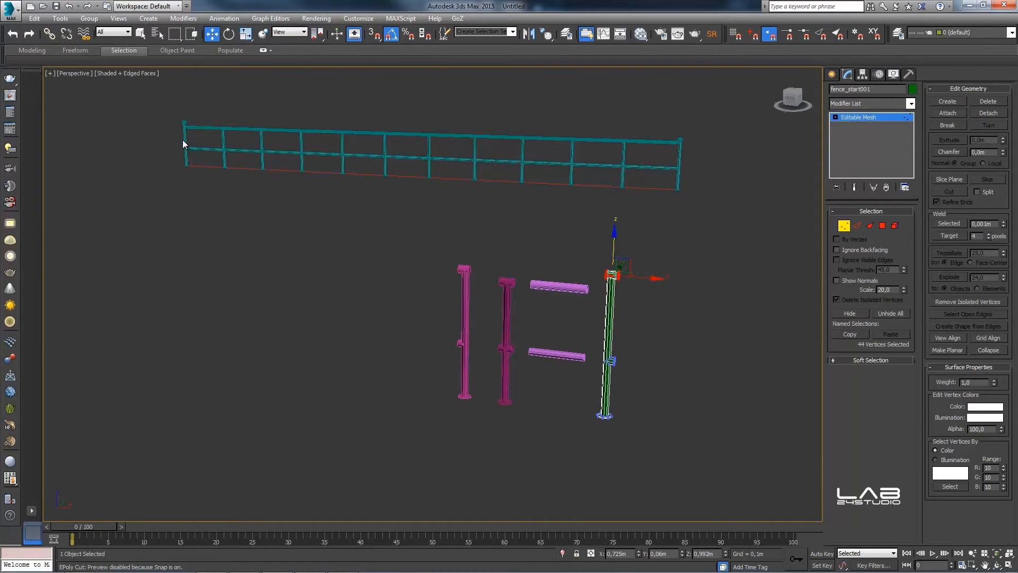
{"action": "left_click", "coordinate": [843, 226]}
Step: Shorten both fence_default001 rails by moving the end vertices nearest the green post inward along X
{"action": "left_click", "coordinate": [565, 289]}
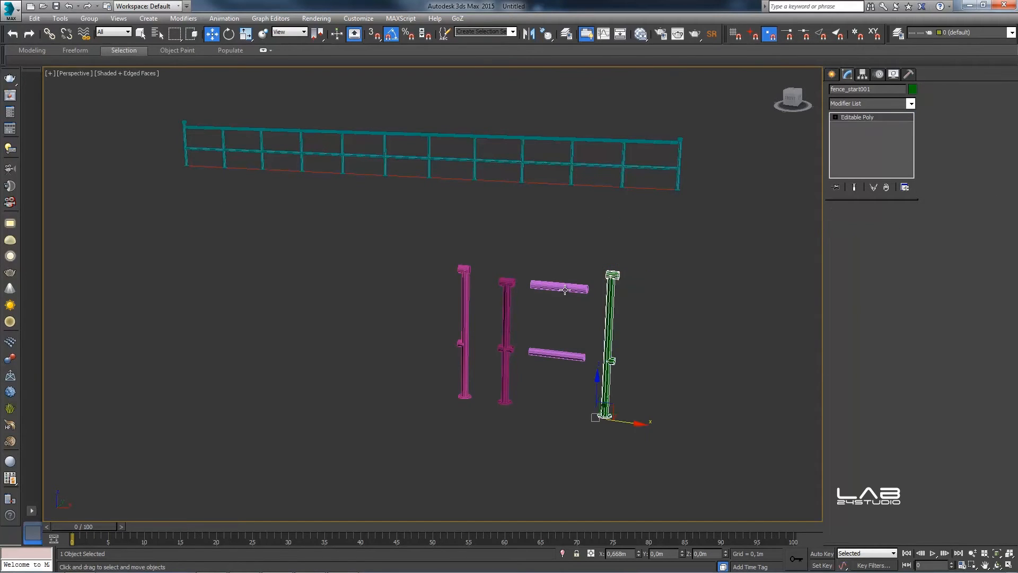
{"action": "left_click", "coordinate": [840, 222]}
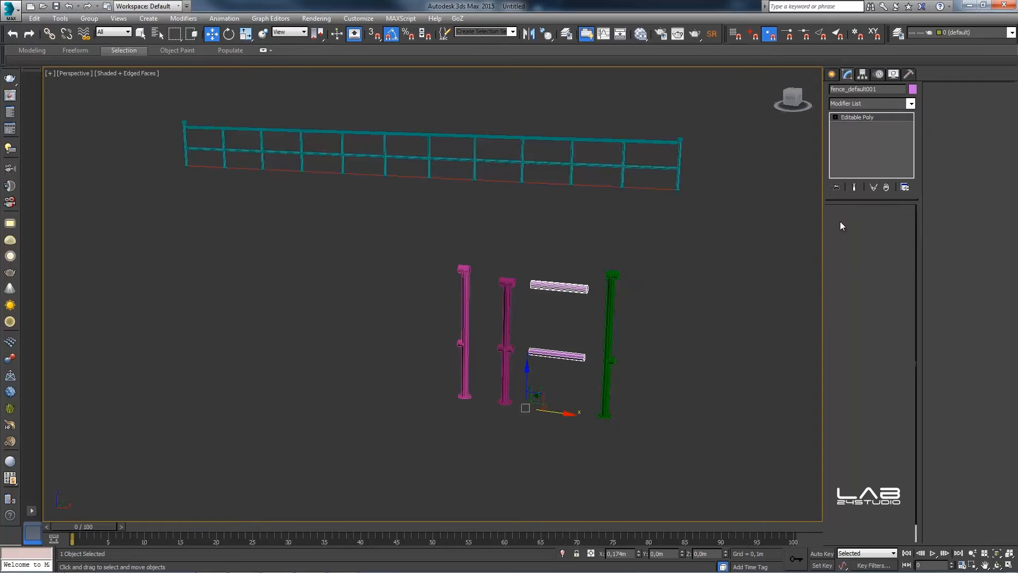
{"action": "left_click_drag", "start_coordinate": [572, 269], "coordinate": [596, 387]}
{"action": "left_click_drag", "start_coordinate": [631, 317], "coordinate": [603, 330]}
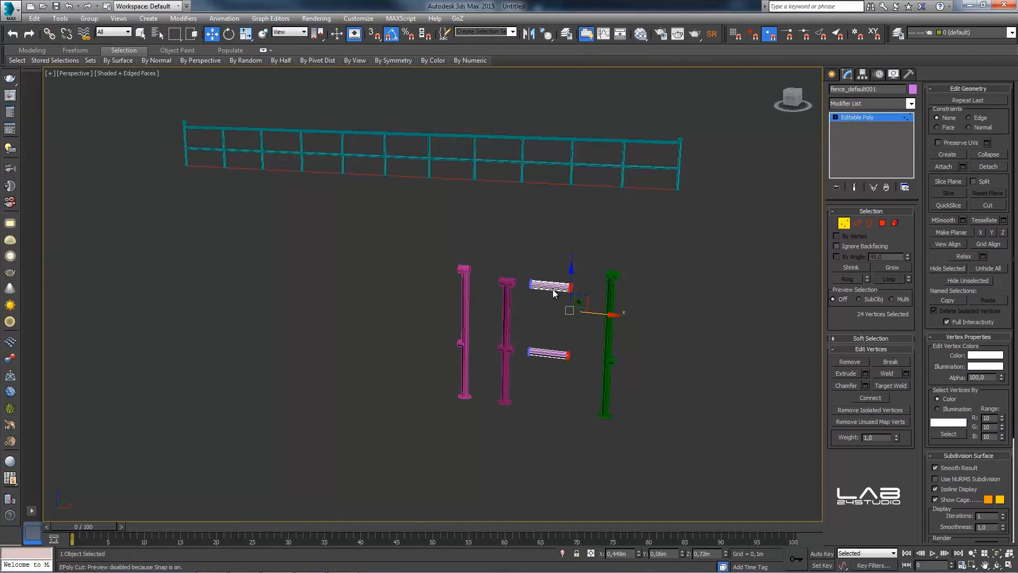
{"action": "left_click", "coordinate": [848, 226]}
Step: Raise the top vertices of the fence_evenly001 post by about 0.12 m
{"action": "left_click", "coordinate": [512, 283]}
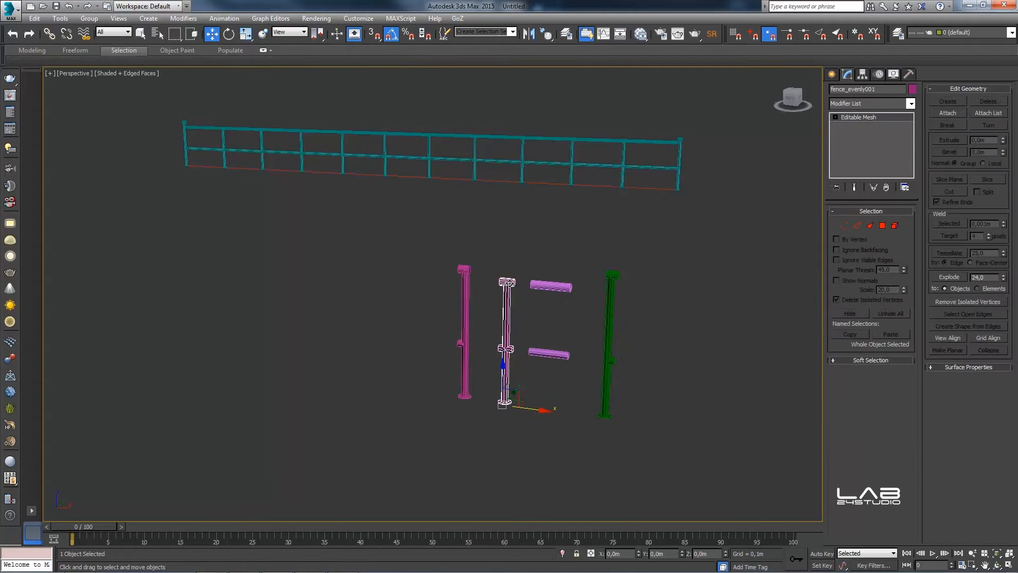
{"action": "left_click", "coordinate": [844, 226]}
{"action": "left_click_drag", "start_coordinate": [485, 261], "coordinate": [511, 241]}
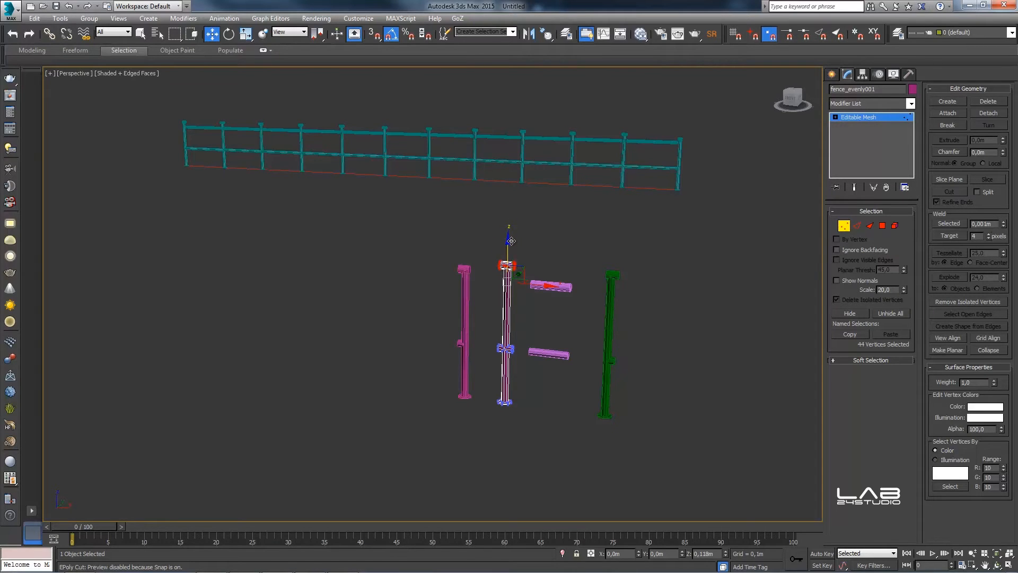
{"action": "left_click", "coordinate": [843, 225]}
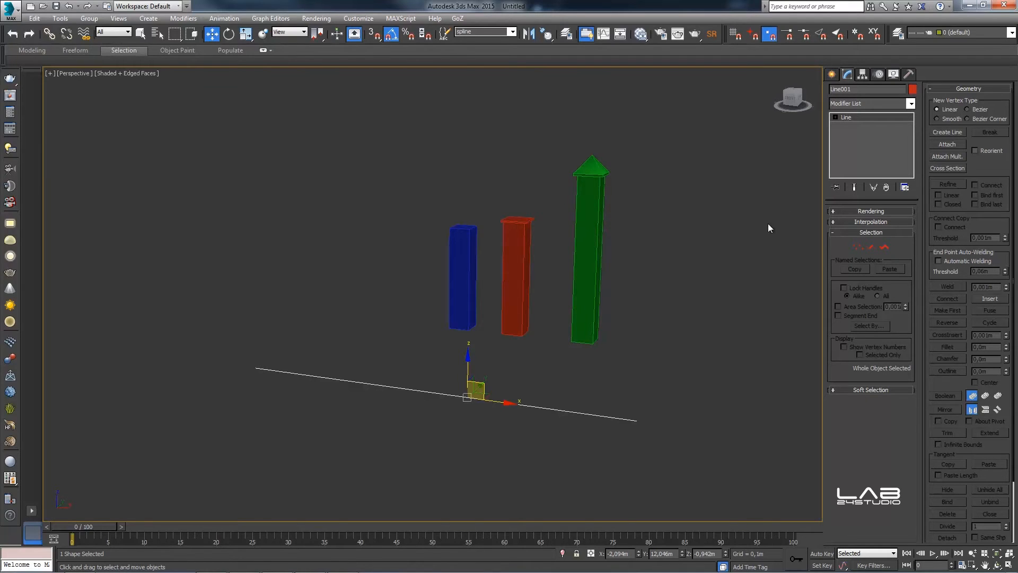
Step: Create a RailClone Pro object beside the line in the scene with the three coloured posts and show its parameters
{"action": "left_click", "coordinate": [832, 73]}
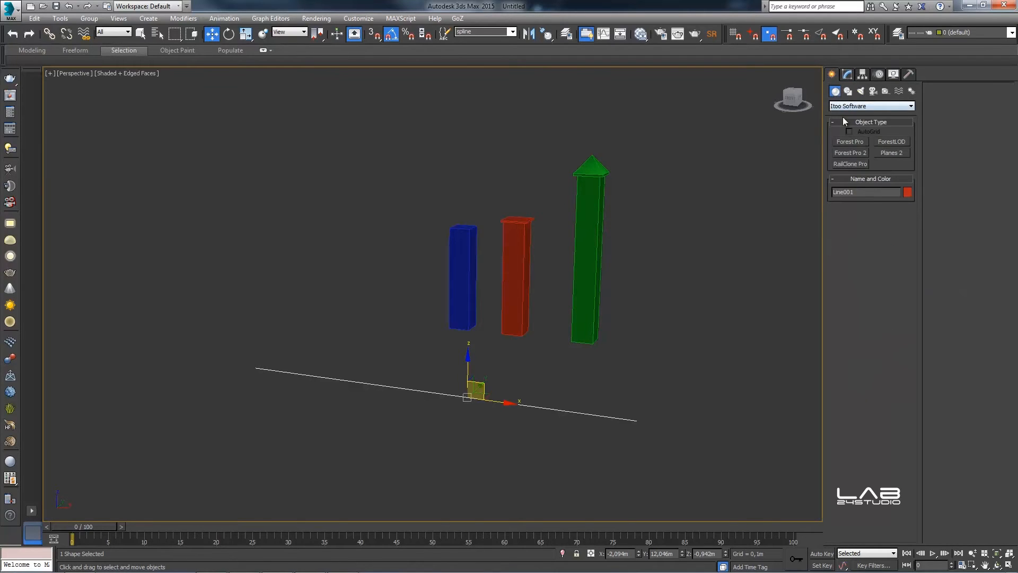
{"action": "left_click", "coordinate": [851, 163]}
{"action": "left_click", "coordinate": [720, 406]}
{"action": "left_click_drag", "start_coordinate": [720, 406], "coordinate": [723, 402]}
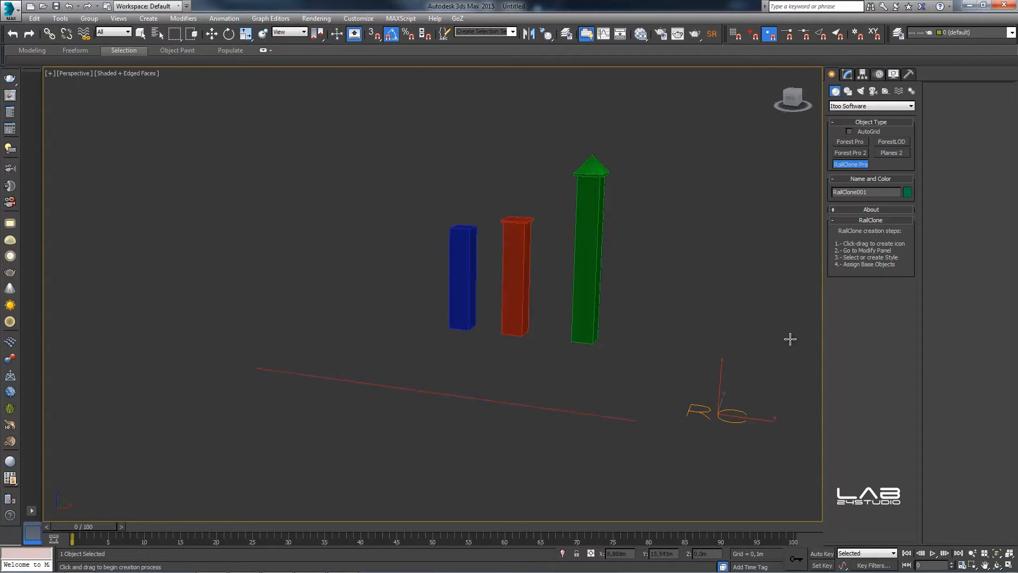
{"action": "left_click", "coordinate": [847, 75]}
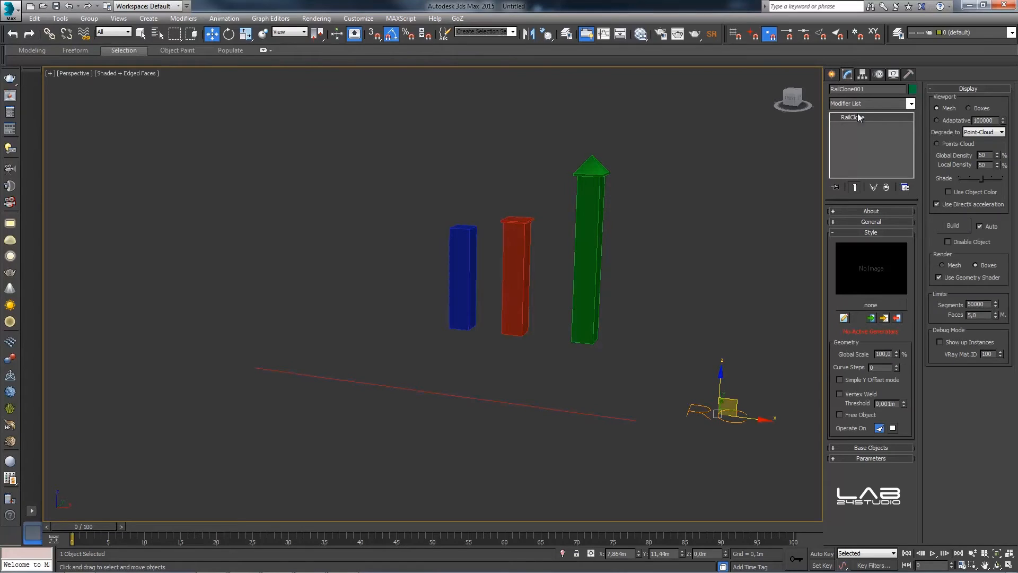
Step: Open the new RailClone object's Style Editor and position its window clear of the three coloured posts
{"action": "left_click", "coordinate": [844, 318]}
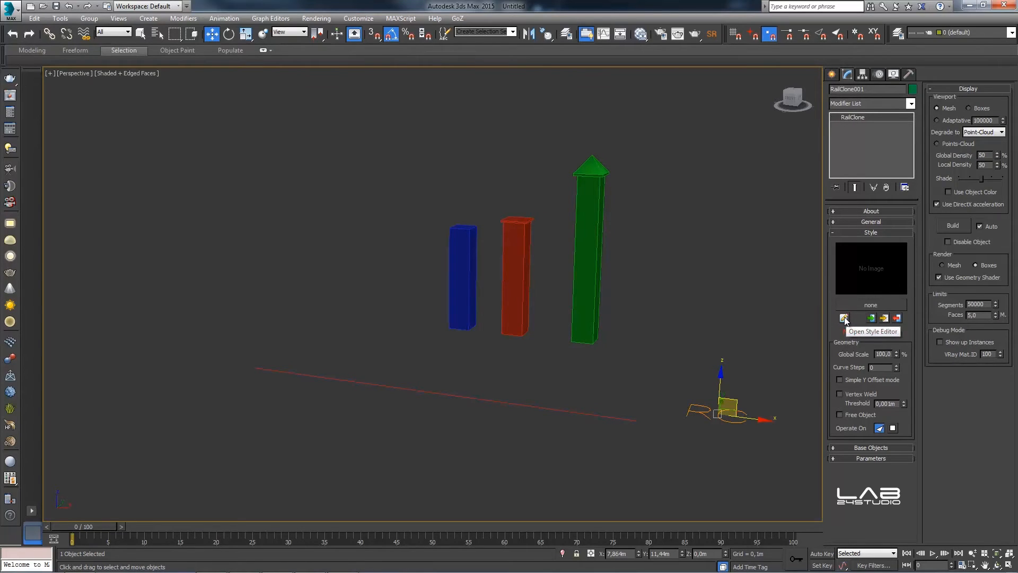
{"action": "left_click", "coordinate": [844, 318]}
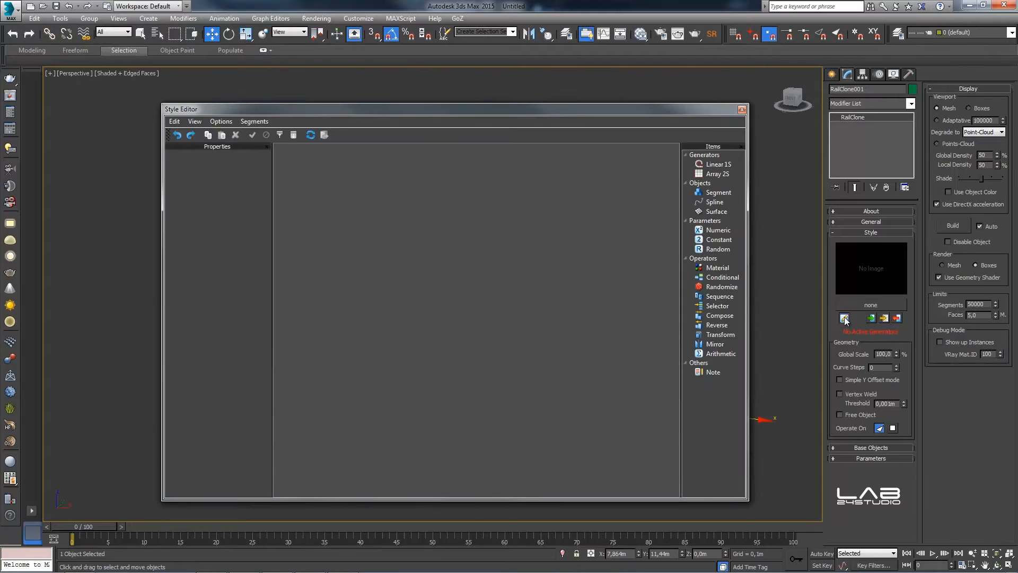
{"action": "left_click_drag", "start_coordinate": [556, 110], "coordinate": [496, 105]}
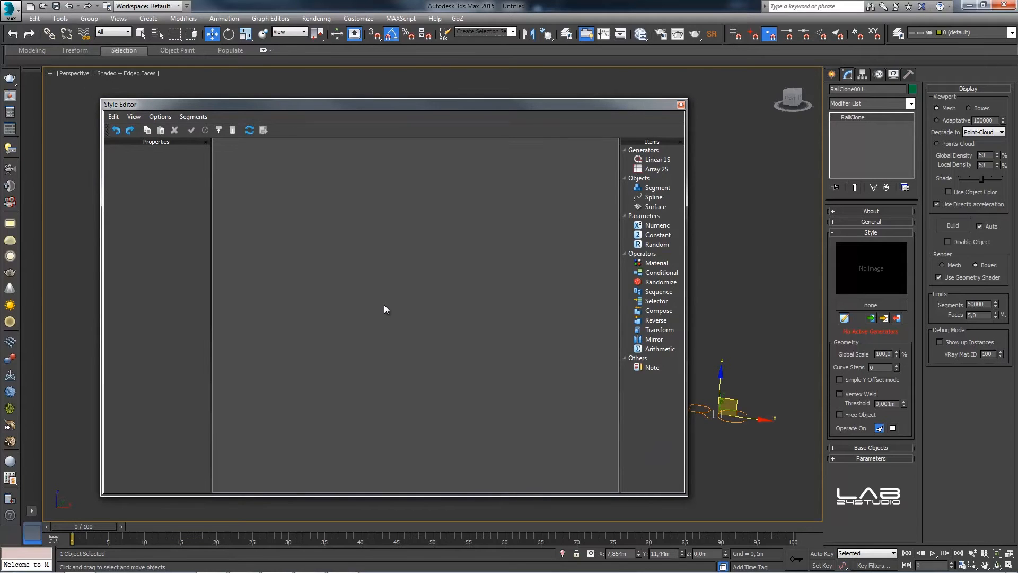
{"action": "left_click_drag", "start_coordinate": [341, 107], "coordinate": [298, 110]}
{"action": "middle_click_drag", "start_coordinate": [702, 269], "coordinate": [793, 250]}
{"action": "scroll", "coordinate": [724, 254], "scroll_direction": "down", "scroll_amount": 2}
{"action": "middle_click_drag", "start_coordinate": [723, 253], "coordinate": [764, 244]}
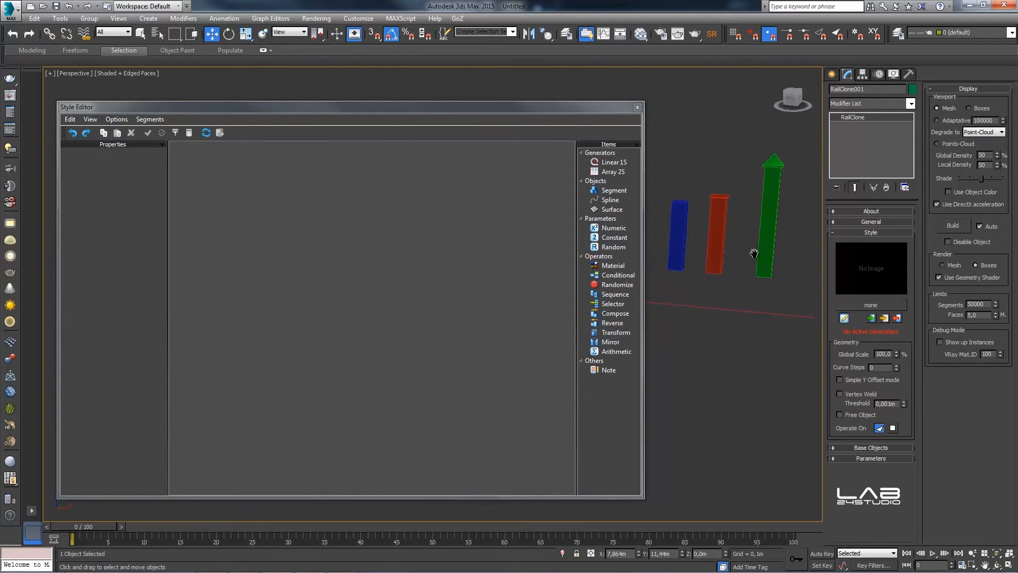
Step: Narrow the Style Editor window to uncover the posts and line, and add a Linear 1S generator to the style graph
{"action": "left_click_drag", "start_coordinate": [644, 139], "coordinate": [464, 153]}
{"action": "middle_click_drag", "start_coordinate": [661, 257], "coordinate": [600, 268]}
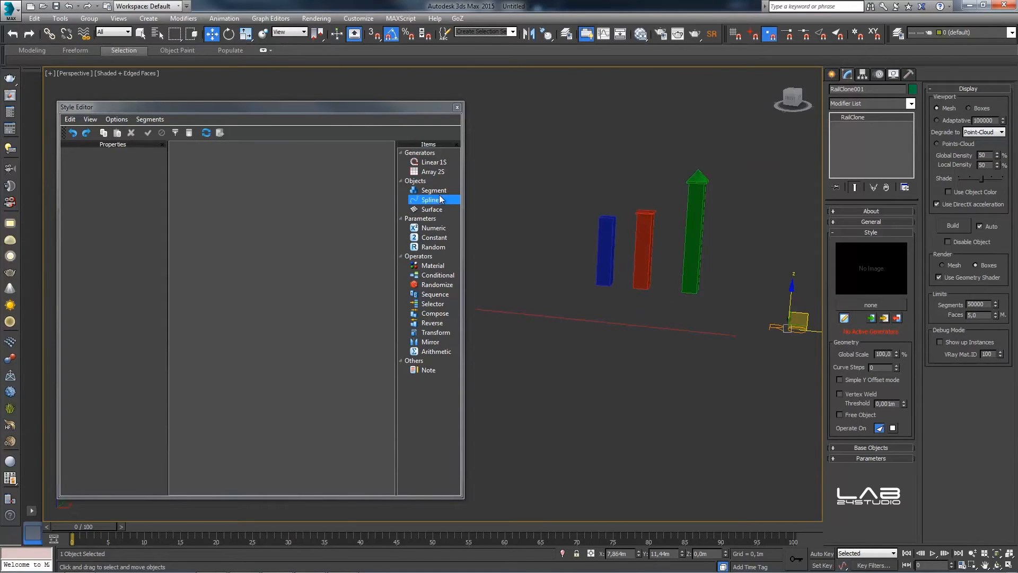
{"action": "left_click", "coordinate": [430, 163]}
{"action": "left_click_drag", "start_coordinate": [430, 168], "coordinate": [338, 273]}
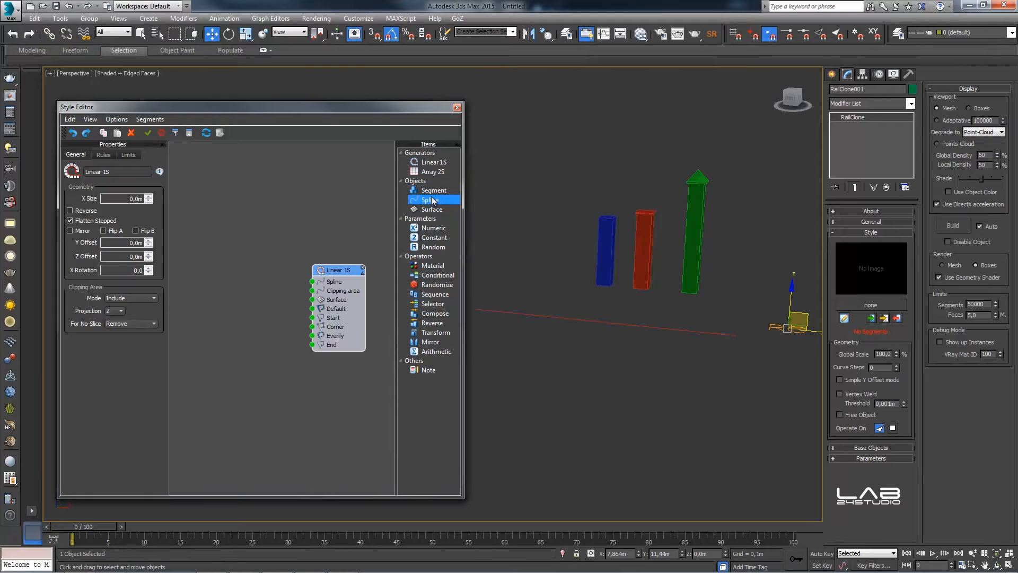
Step: Add a Spline node beside the Linear 1S generator and assign the scene line Line001 as its object
{"action": "left_click_drag", "start_coordinate": [432, 201], "coordinate": [242, 276]}
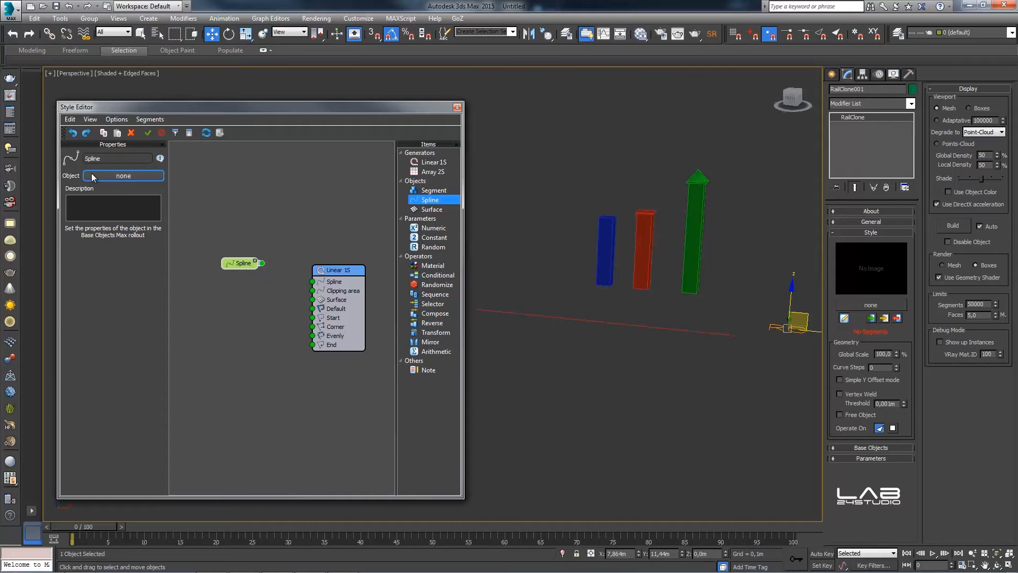
{"action": "left_click", "coordinate": [123, 175]}
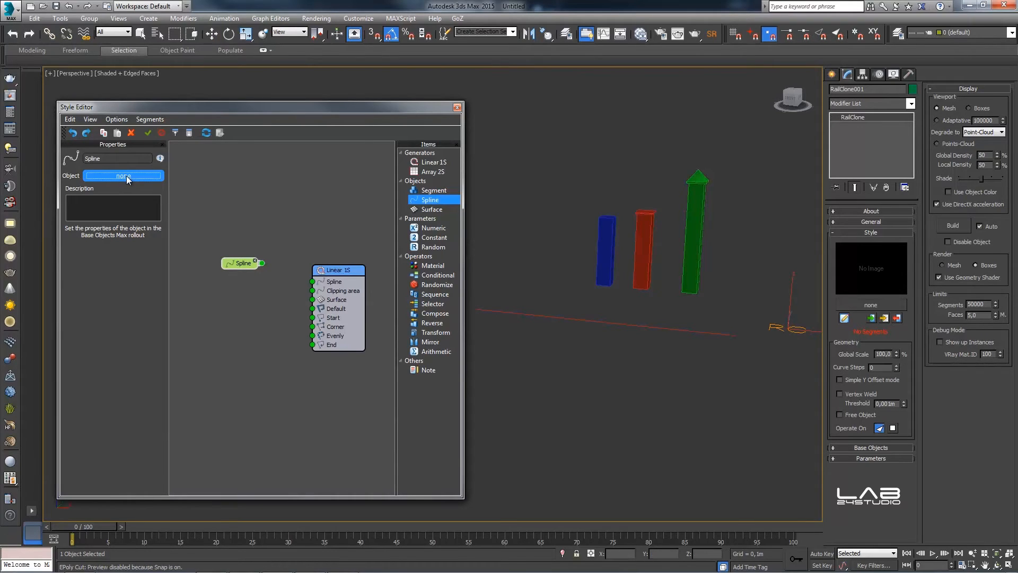
{"action": "left_click", "coordinate": [544, 316]}
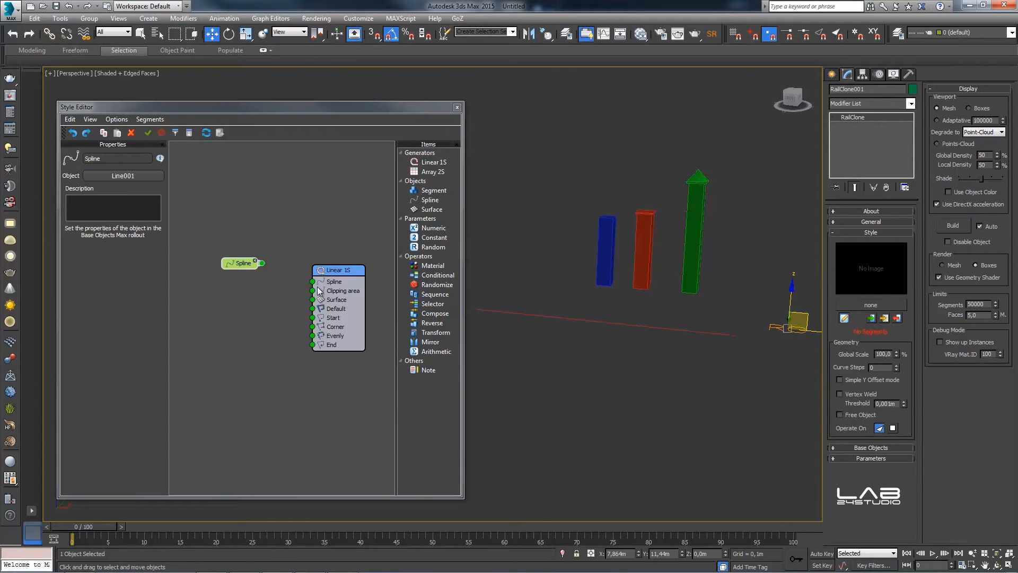
Step: Connect the Spline node's output to the Spline input of the Linear 1S generator
{"action": "left_click_drag", "start_coordinate": [243, 269], "coordinate": [237, 263]}
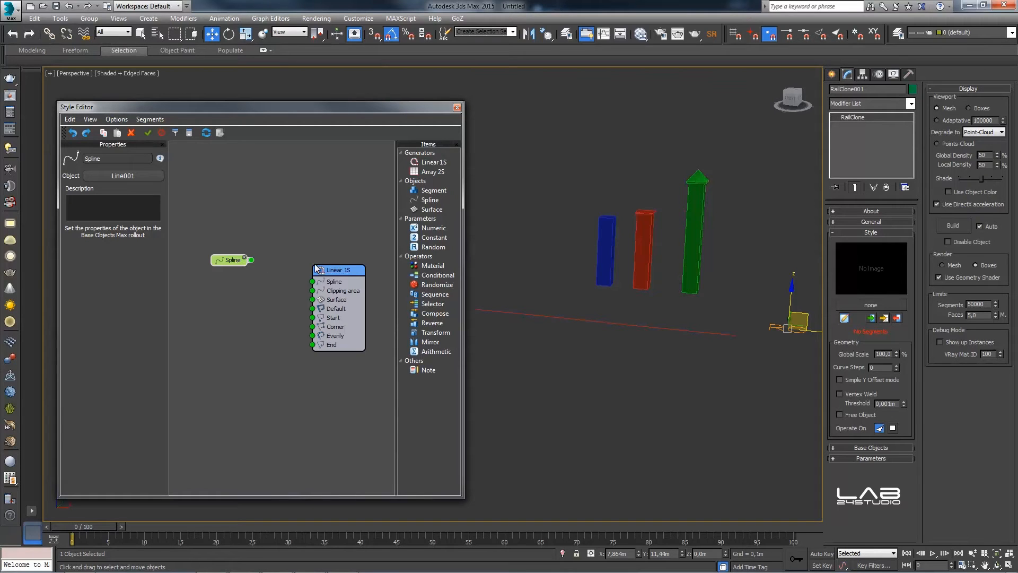
{"action": "left_click", "coordinate": [252, 260]}
{"action": "left_click_drag", "start_coordinate": [271, 271], "coordinate": [250, 260]}
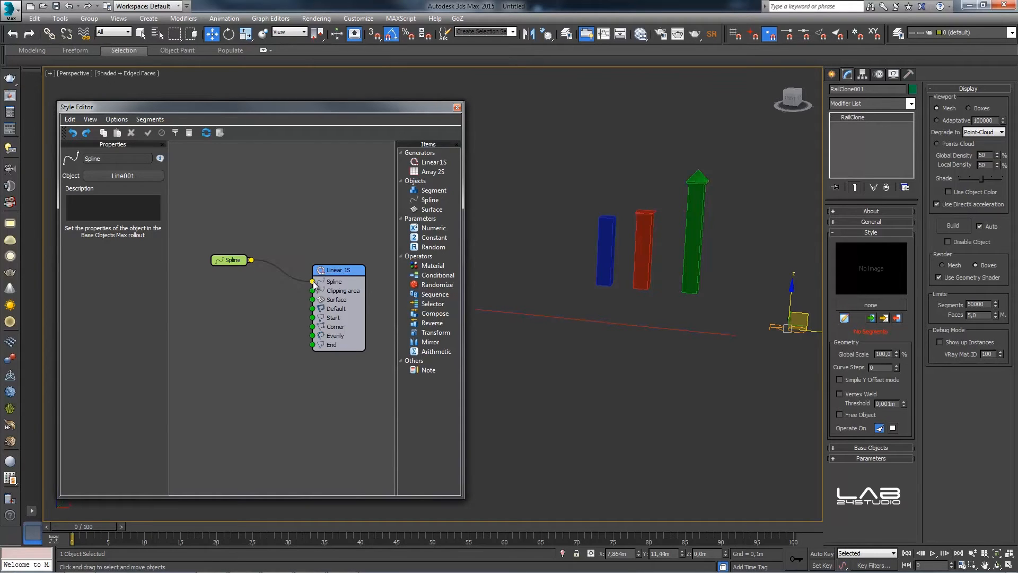
{"action": "left_click", "coordinate": [334, 273]}
{"action": "left_click_drag", "start_coordinate": [335, 272], "coordinate": [336, 271]}
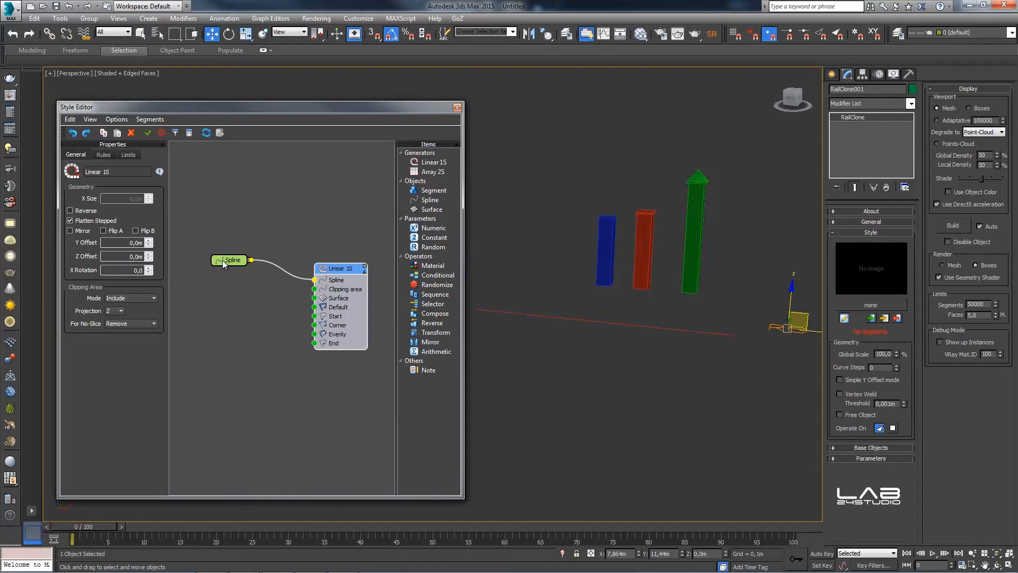
Step: Add three Segment nodes stacked below the Spline node in the style graph
{"action": "left_click", "coordinate": [433, 191]}
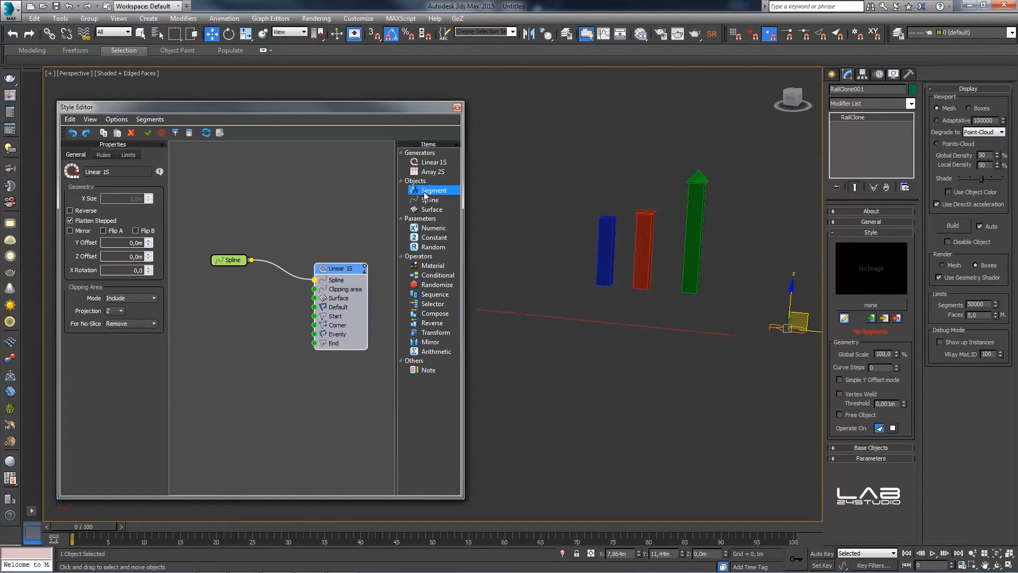
{"action": "left_click_drag", "start_coordinate": [436, 195], "coordinate": [239, 317]}
{"action": "left_click_drag", "start_coordinate": [434, 190], "coordinate": [244, 371]}
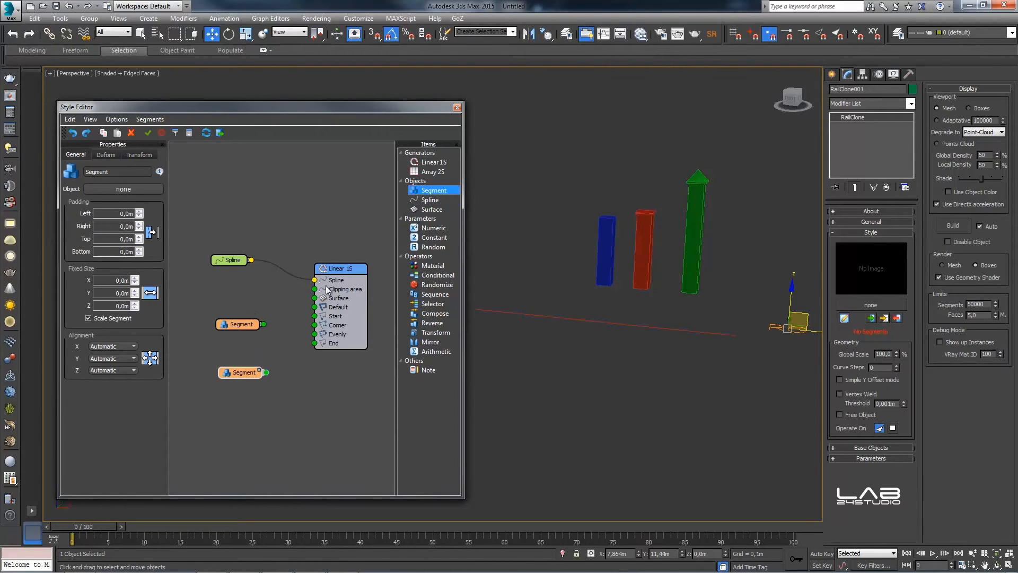
{"action": "left_click_drag", "start_coordinate": [434, 191], "coordinate": [246, 417]}
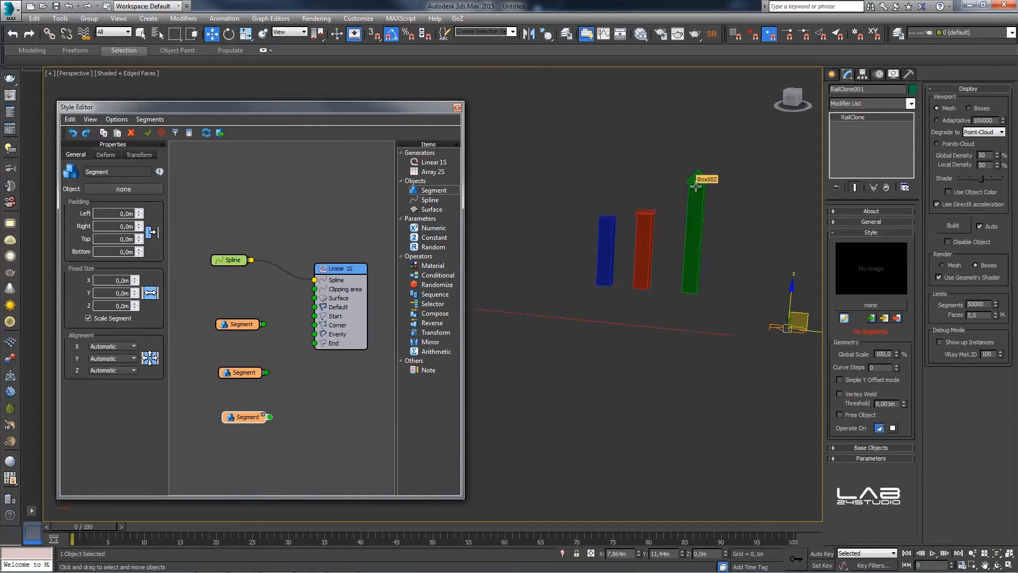
Step: Assign the green post Box002 to the first Segment node and connect it to the generator's Start and End inputs
{"action": "left_click_drag", "start_coordinate": [243, 325], "coordinate": [235, 310]}
{"action": "left_click", "coordinate": [123, 189]}
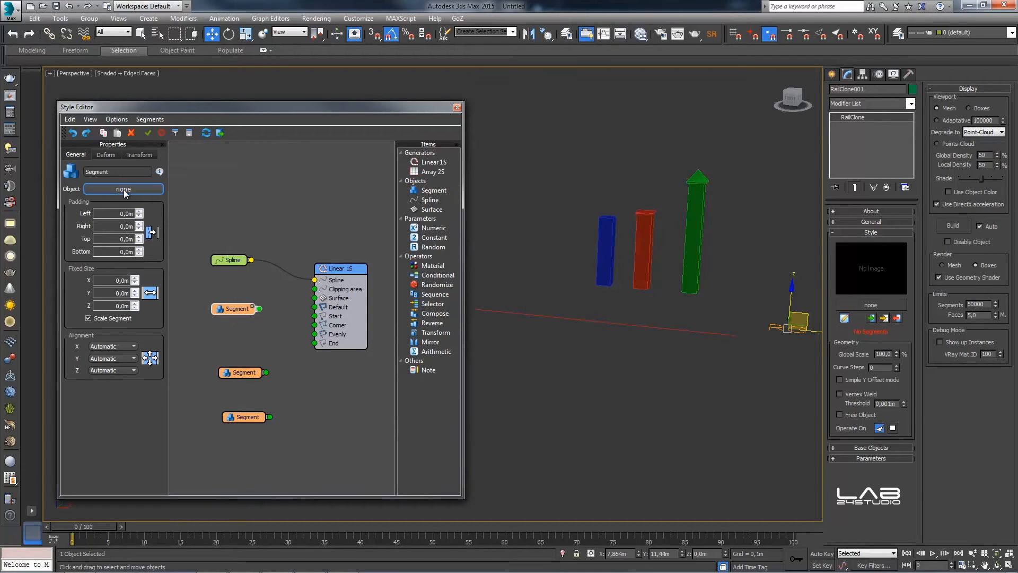
{"action": "left_click", "coordinate": [699, 206]}
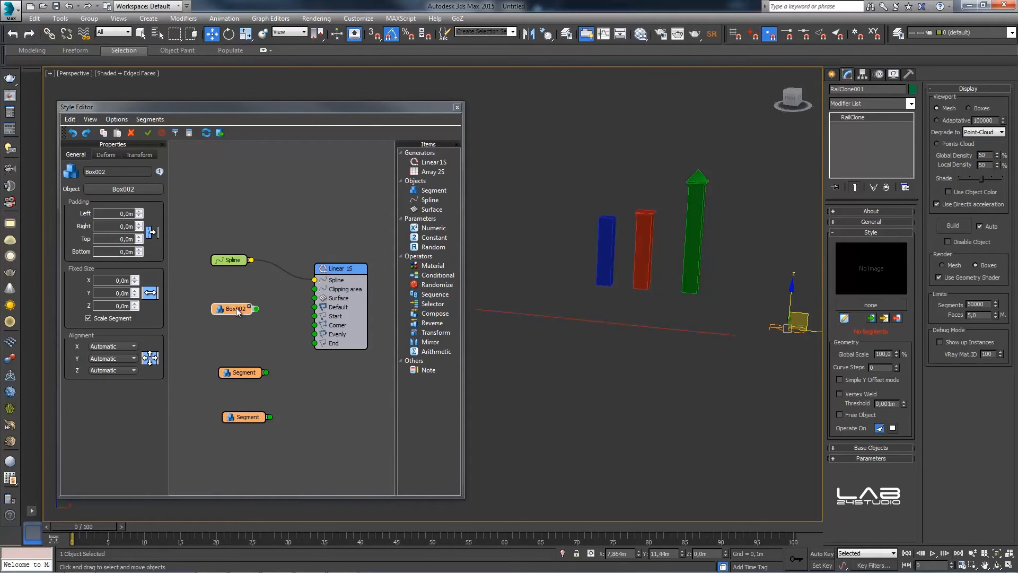
{"action": "left_click_drag", "start_coordinate": [236, 307], "coordinate": [237, 301]}
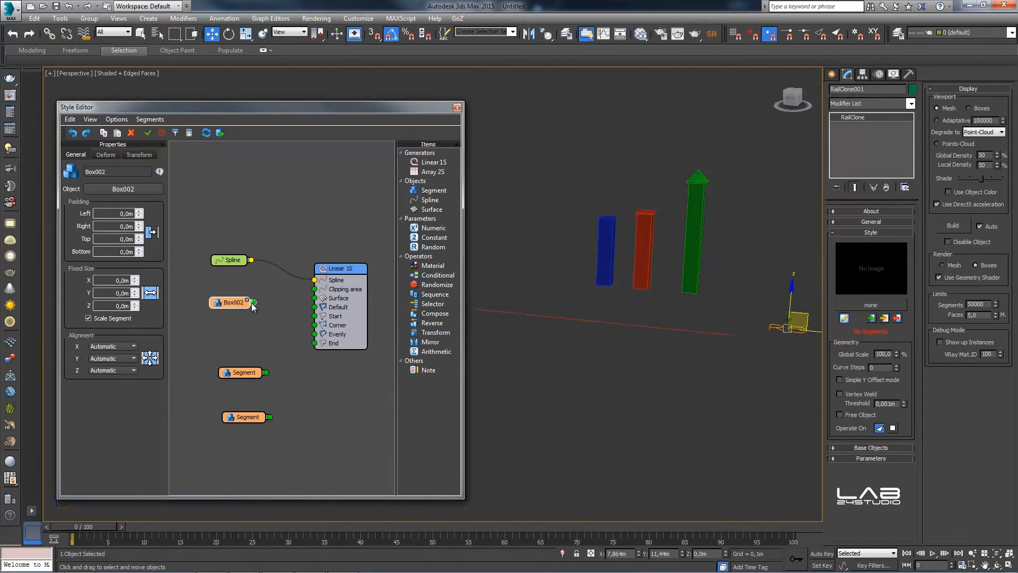
{"action": "left_click_drag", "start_coordinate": [294, 313], "coordinate": [315, 316]}
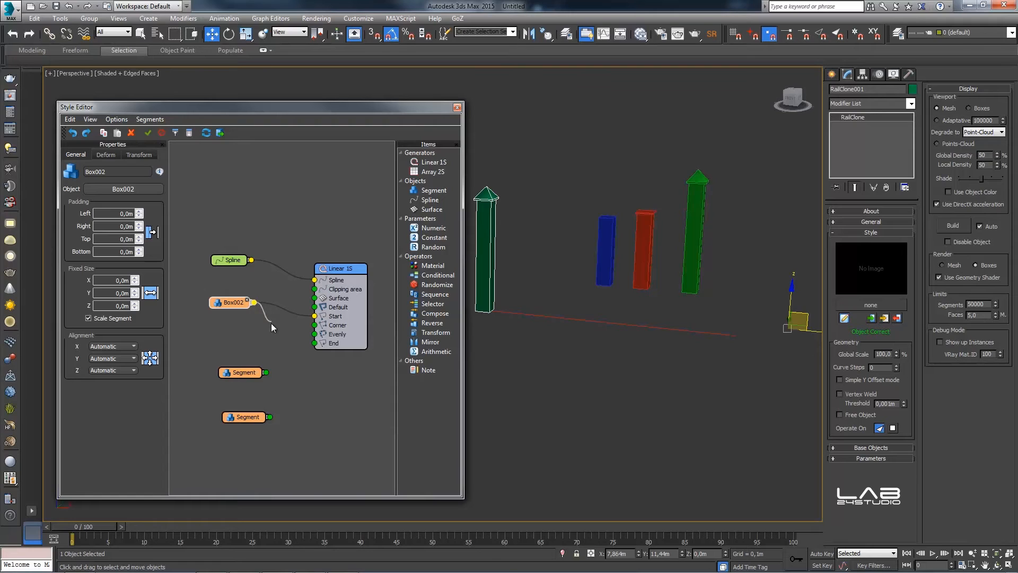
{"action": "left_click_drag", "start_coordinate": [293, 343], "coordinate": [315, 343]}
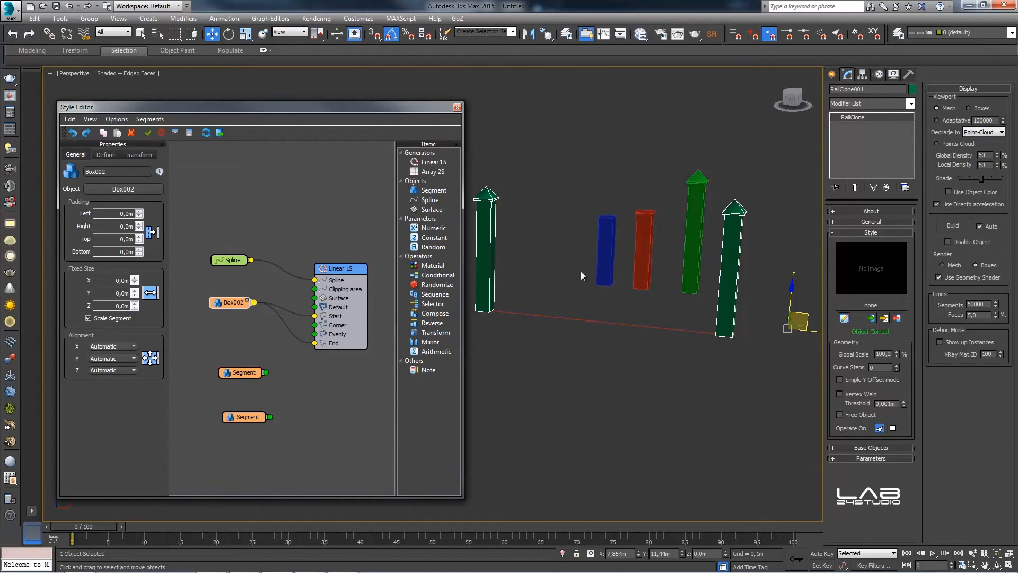
{"action": "left_click", "coordinate": [603, 258]}
{"action": "left_click", "coordinate": [603, 258]}
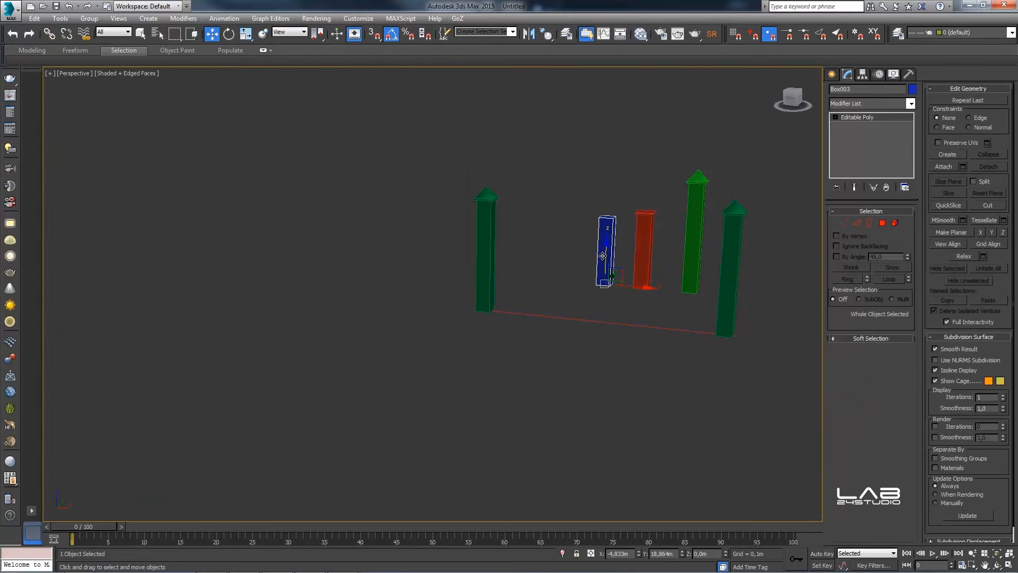
{"action": "left_click", "coordinate": [670, 330]}
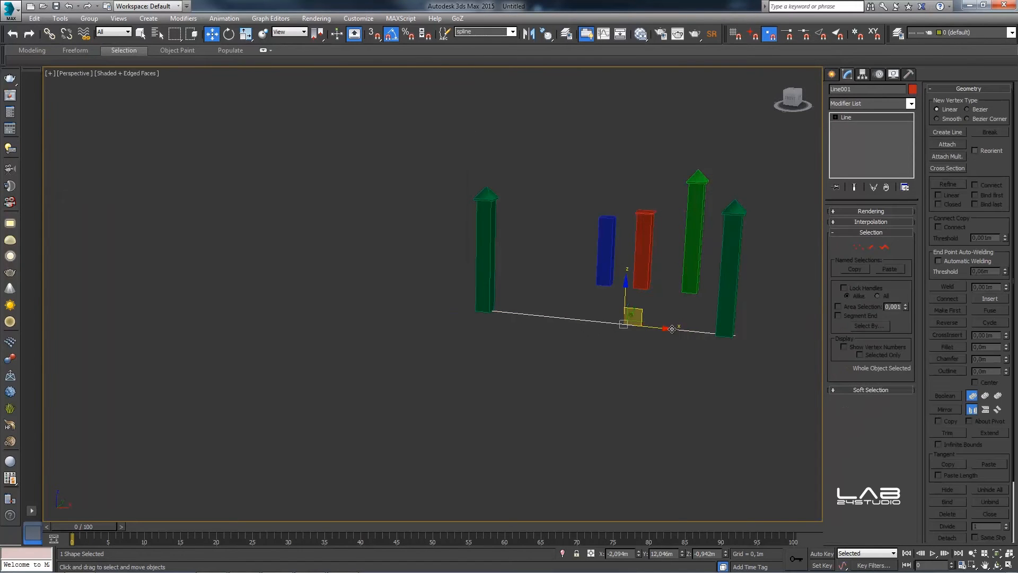
{"action": "left_click", "coordinate": [731, 254]}
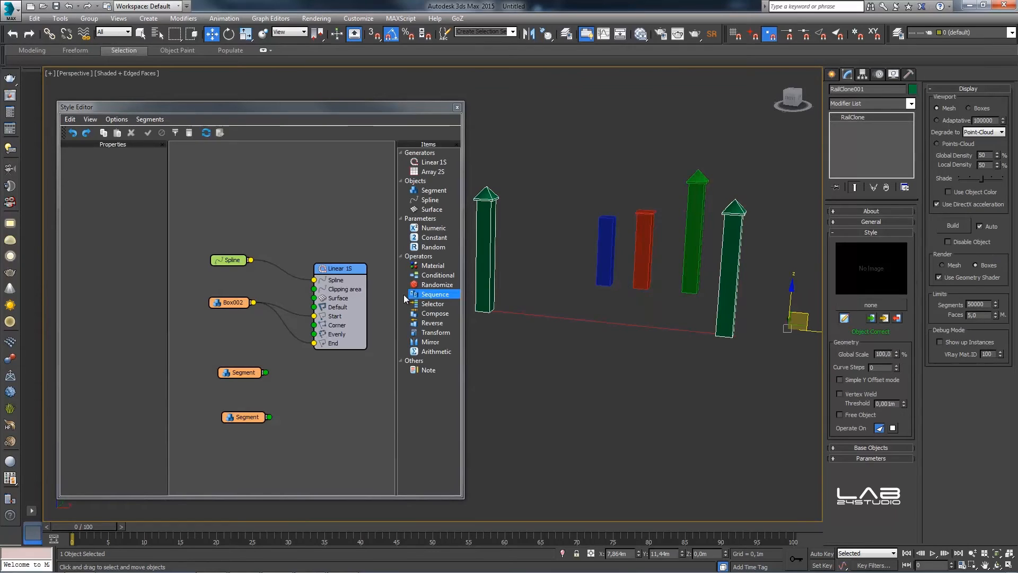
Step: Assign the blue post Box003 to the second Segment node and connect it to the generator's Default input
{"action": "left_click_drag", "start_coordinate": [248, 372], "coordinate": [241, 365]}
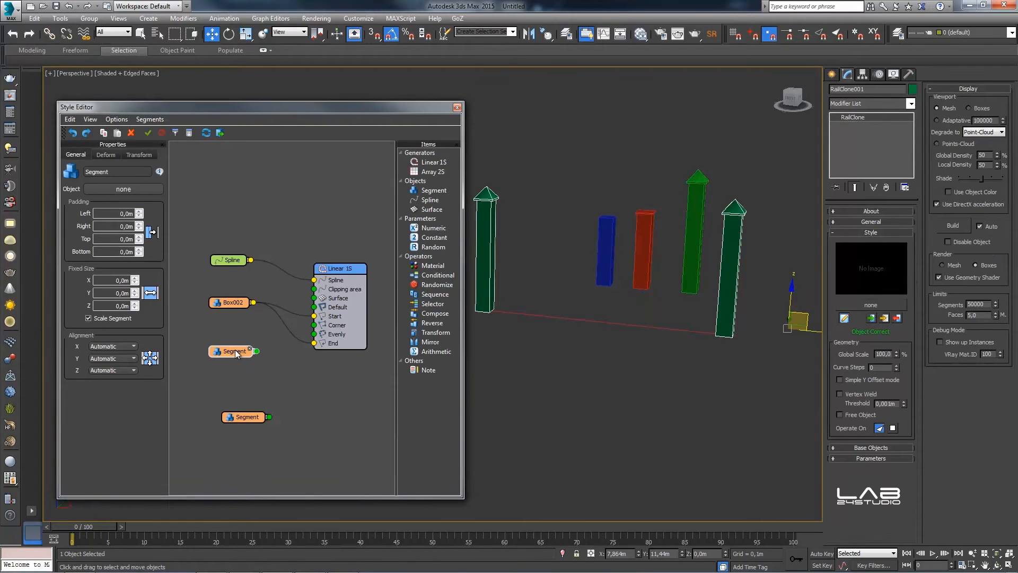
{"action": "left_click", "coordinate": [126, 190]}
{"action": "left_click", "coordinate": [607, 235]}
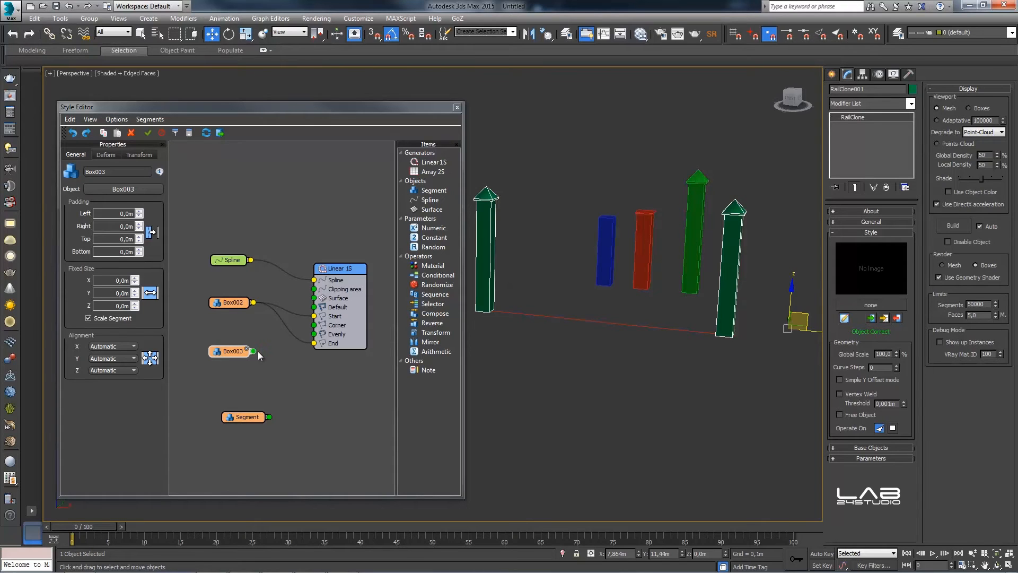
{"action": "left_click_drag", "start_coordinate": [254, 351], "coordinate": [314, 307]}
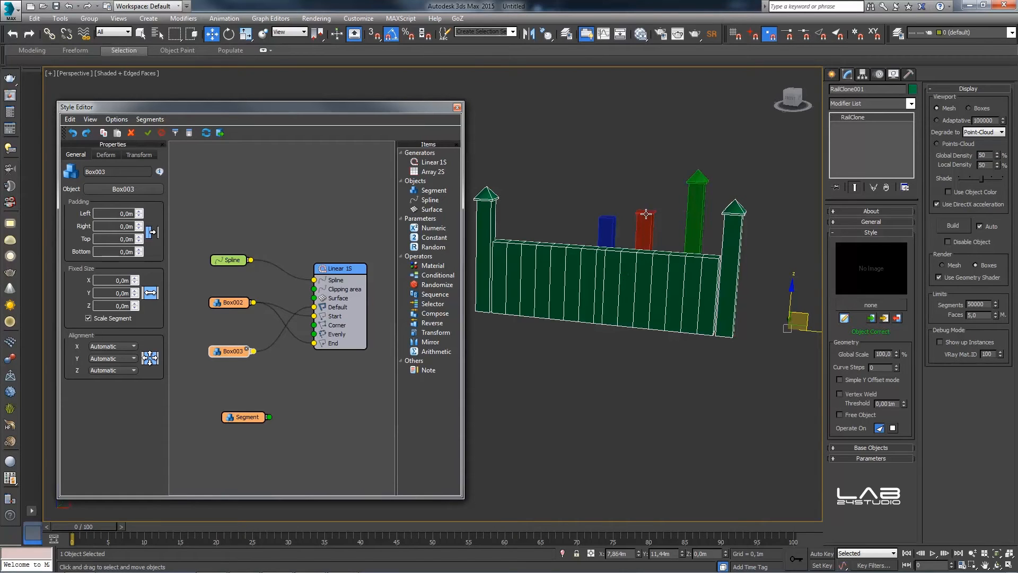
Step: Assign the red post Box001 to the remaining Segment node and connect it to the generator's Evenly input
{"action": "left_click_drag", "start_coordinate": [250, 418], "coordinate": [237, 395]}
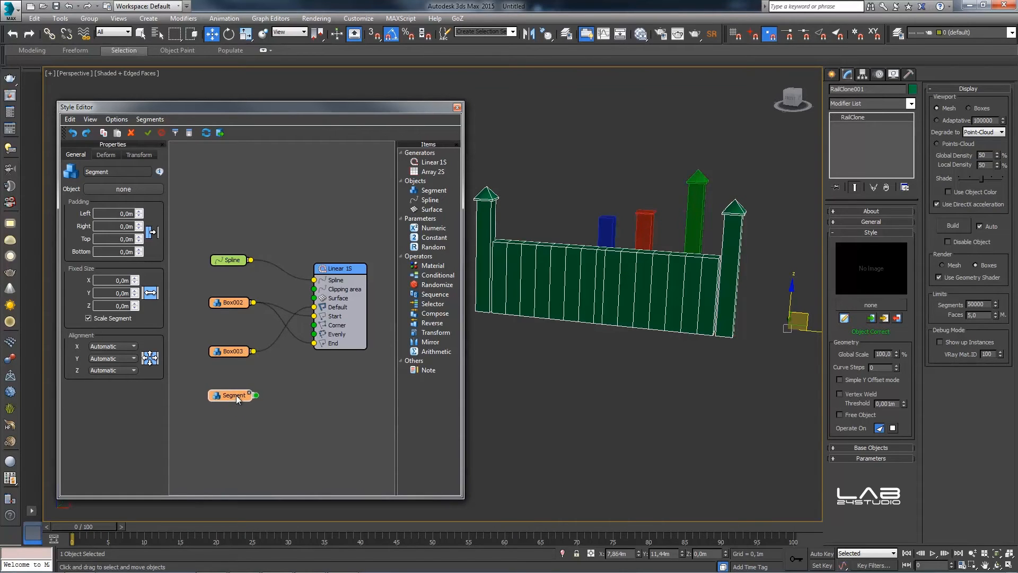
{"action": "left_click", "coordinate": [127, 190]}
{"action": "left_click", "coordinate": [651, 220]}
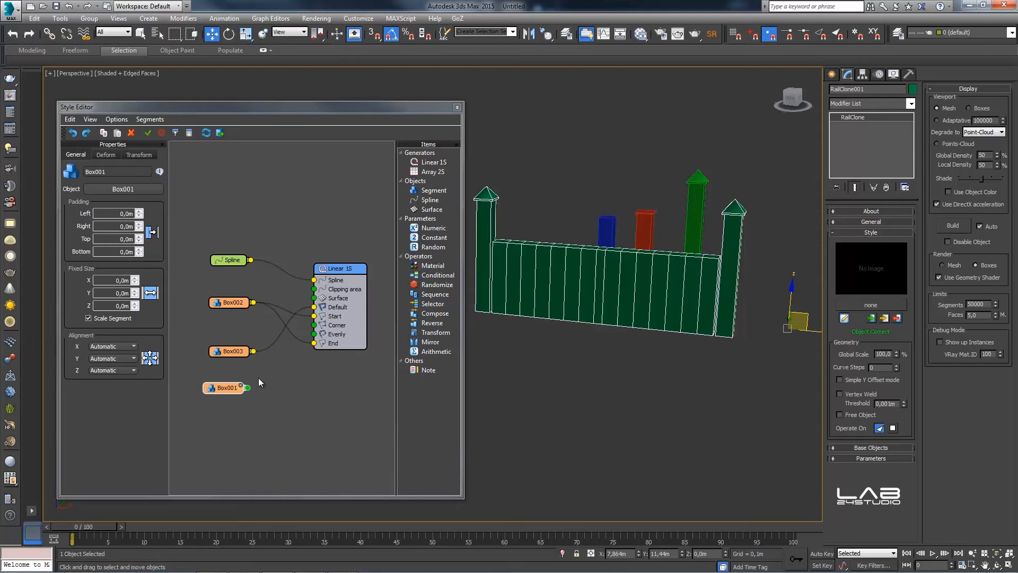
{"action": "left_click_drag", "start_coordinate": [251, 386], "coordinate": [315, 333]}
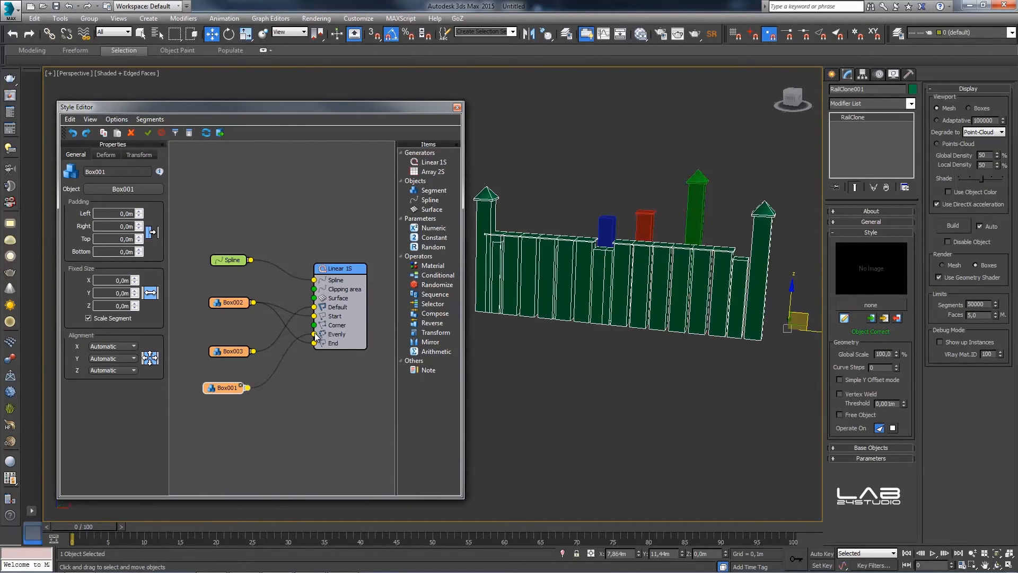
Step: Set the Linear 1S generator's Evenly distance to 3.28 m, and place the Box001 node between Box002 and Box003 before closing the Style Editor
{"action": "scroll", "coordinate": [570, 297], "scroll_direction": "up", "scroll_amount": 4}
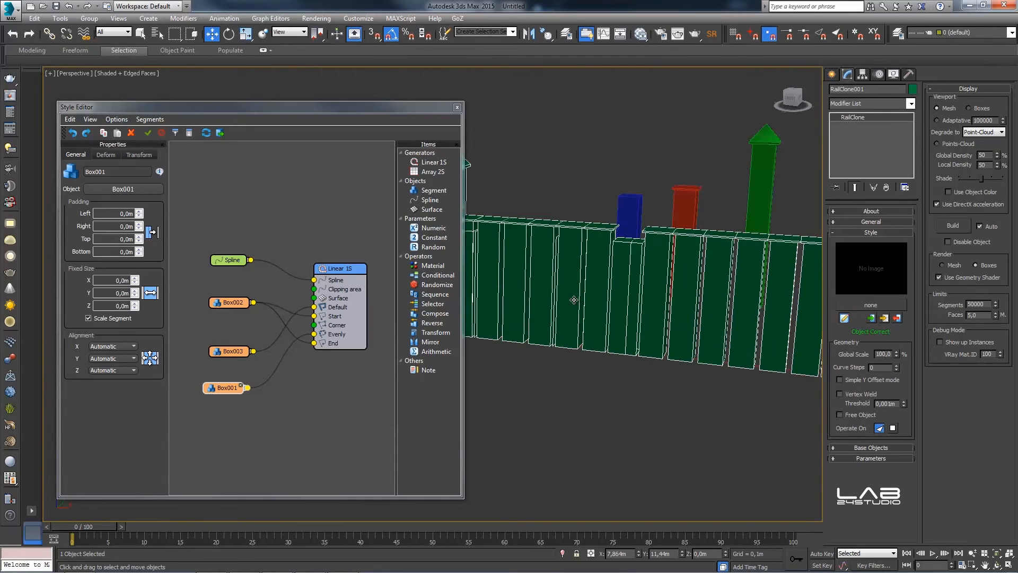
{"action": "scroll", "coordinate": [576, 299], "scroll_direction": "down", "scroll_amount": 4}
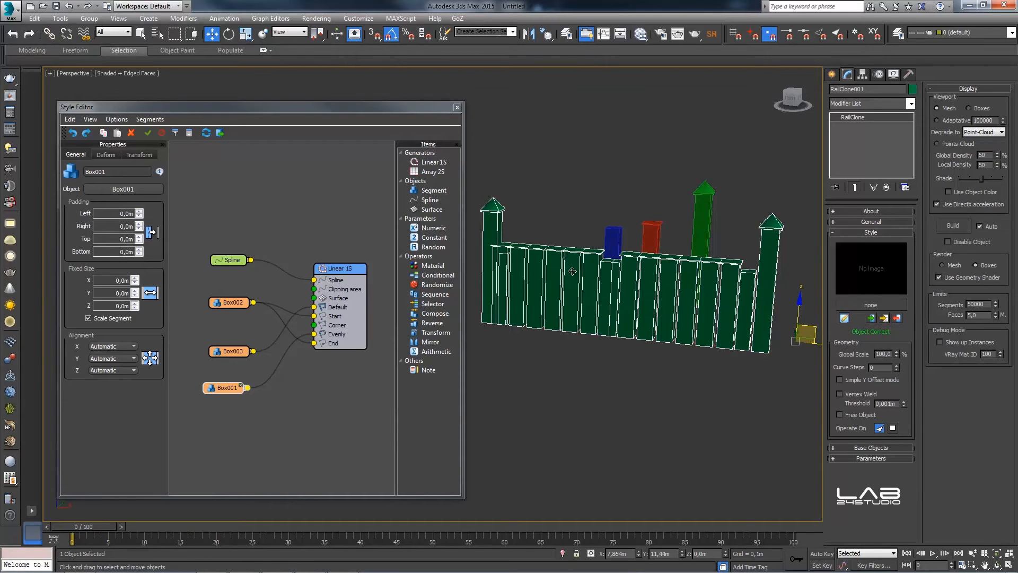
{"action": "left_click_drag", "start_coordinate": [348, 271], "coordinate": [352, 269]}
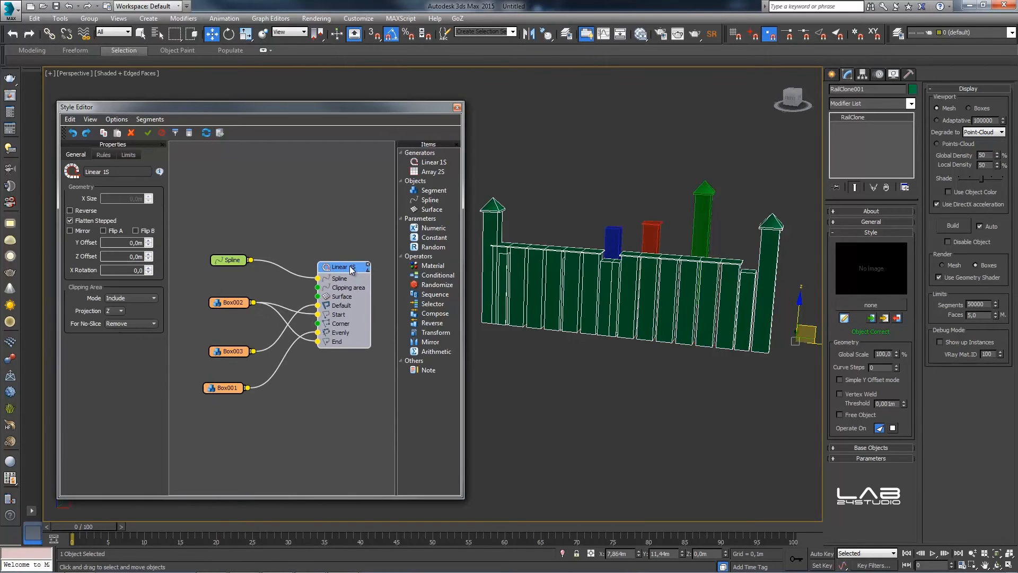
{"action": "left_click", "coordinate": [103, 157]}
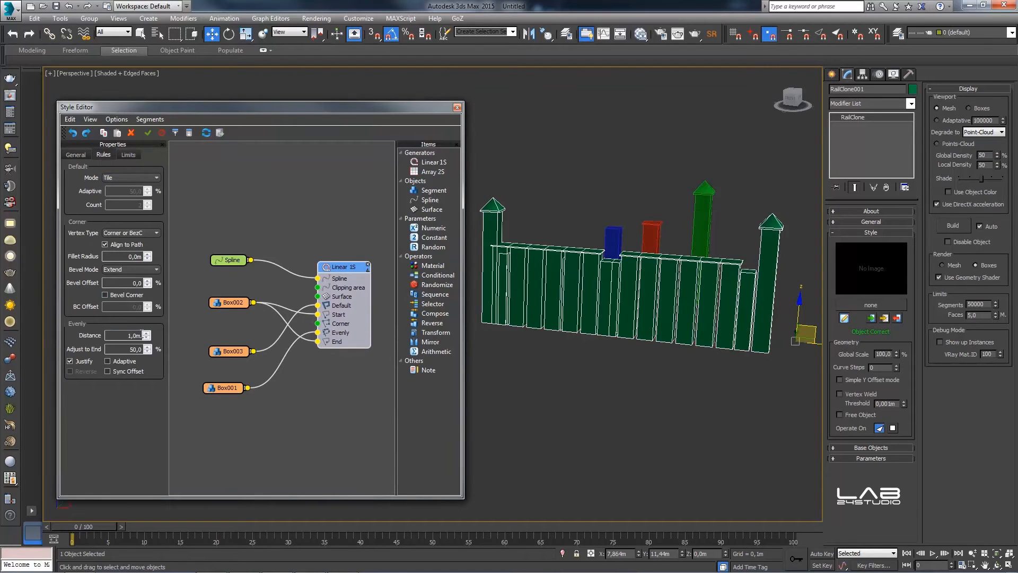
{"action": "left_click_drag", "start_coordinate": [147, 338], "coordinate": [168, 216]}
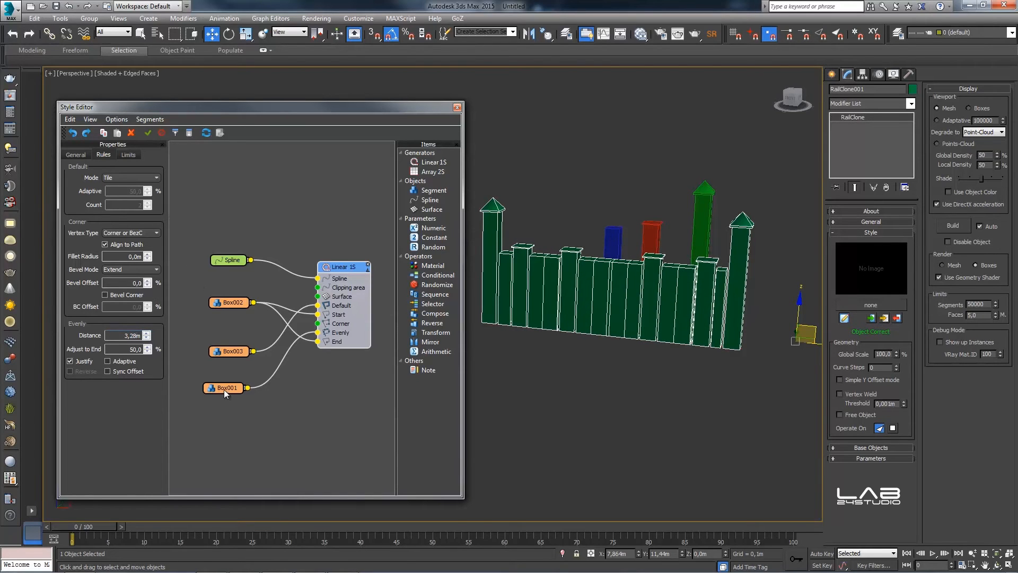
{"action": "left_click_drag", "start_coordinate": [224, 387], "coordinate": [209, 332]}
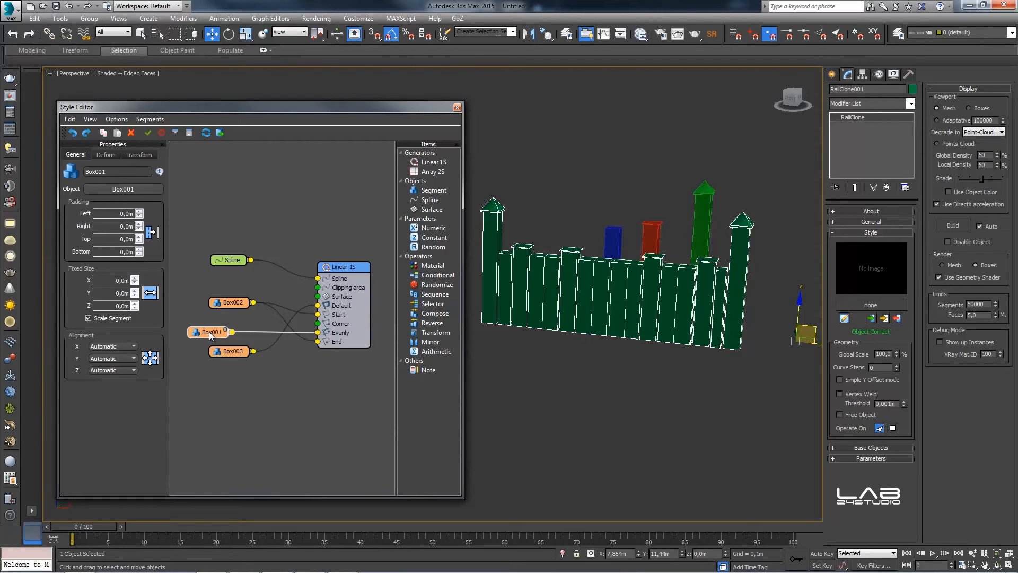
{"action": "left_click", "coordinate": [457, 108]}
{"action": "left_click", "coordinate": [513, 33]}
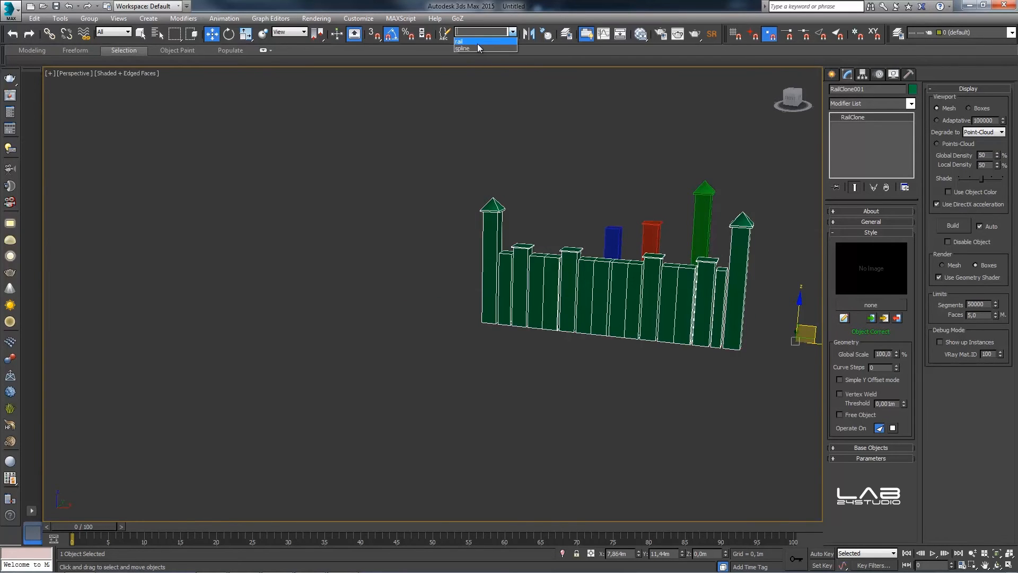
{"action": "left_click", "coordinate": [476, 44]}
{"action": "left_click_drag", "start_coordinate": [607, 327], "coordinate": [538, 315]}
{"action": "middle_click_drag", "start_coordinate": [539, 315], "coordinate": [445, 329]}
{"action": "left_click_drag", "start_coordinate": [446, 329], "coordinate": [656, 289]}
{"action": "middle_click_drag", "start_coordinate": [641, 290], "coordinate": [581, 312]}
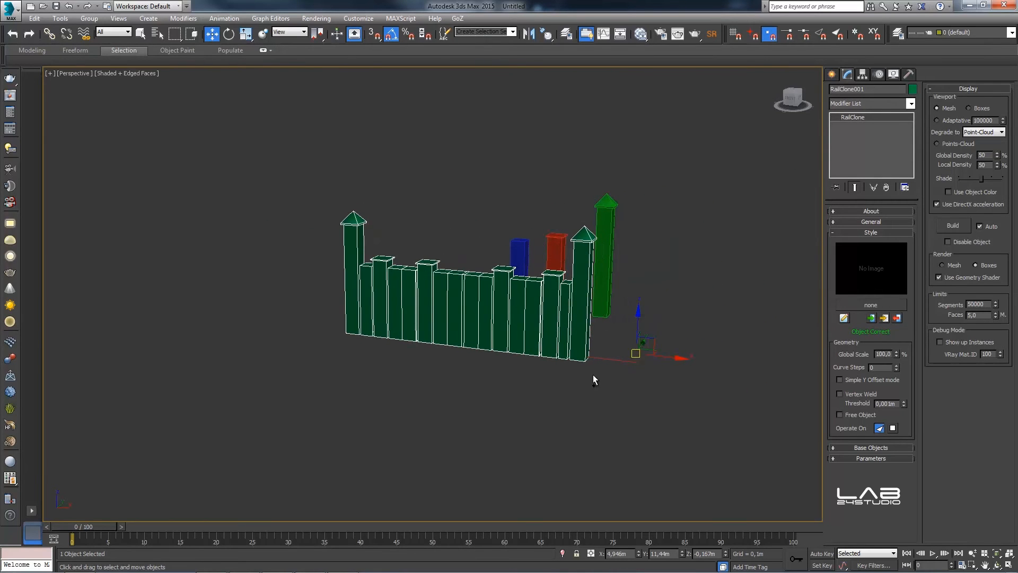
{"action": "key", "text": "ctrl+z"}
Step: Lengthen the fence by moving the line's end vertex outward along X to about 11.74 m
{"action": "left_click", "coordinate": [512, 32]}
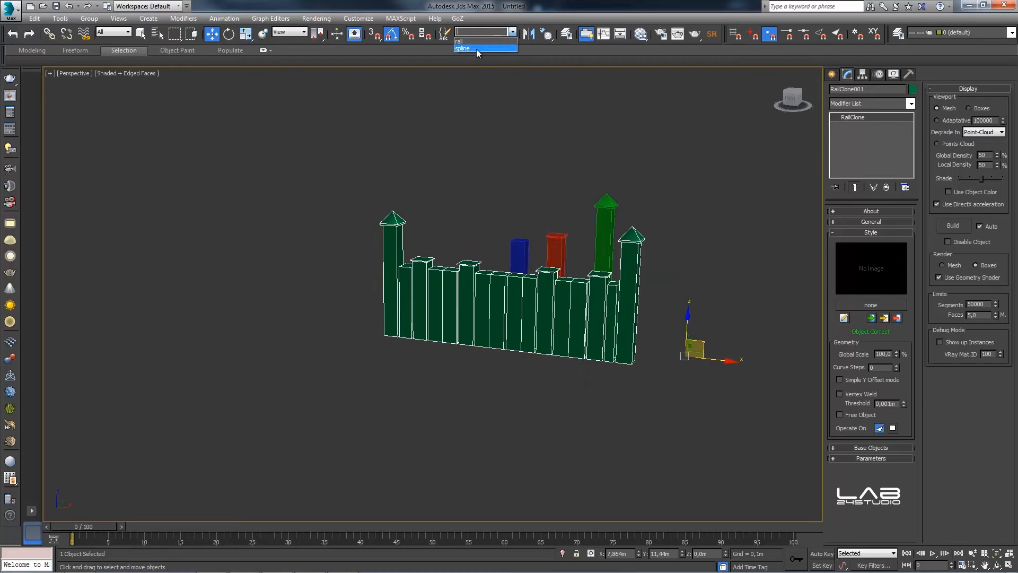
{"action": "left_click", "coordinate": [476, 49]}
{"action": "left_click", "coordinate": [858, 247]}
{"action": "left_click_drag", "start_coordinate": [695, 397], "coordinate": [783, 380]}
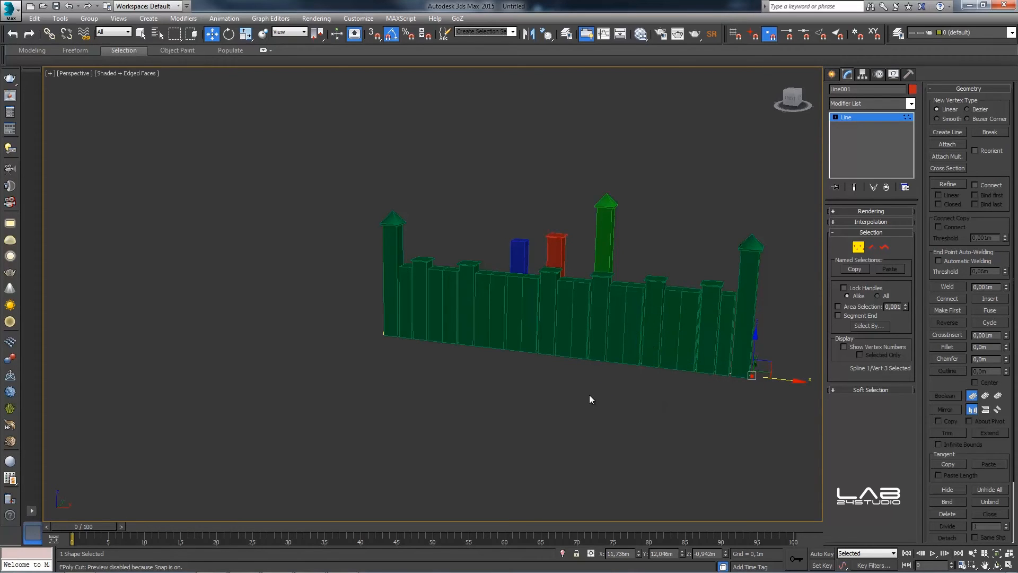
Step: Bend the fence into a corner by moving the line's middle vertex about 11.57 m along negative Y
{"action": "mouse_move", "coordinate": [501, 325]}
{"action": "left_mouse_down"}
{"action": "mouse_move", "coordinate": [518, 340]}
{"action": "mouse_move", "coordinate": [492, 354]}
{"action": "mouse_move", "coordinate": [505, 343]}
{"action": "left_mouse_up"}
{"action": "key", "text": "ctrl+z"}
{"action": "middle_click_drag", "start_coordinate": [543, 323], "coordinate": [526, 323], "text": "alt"}
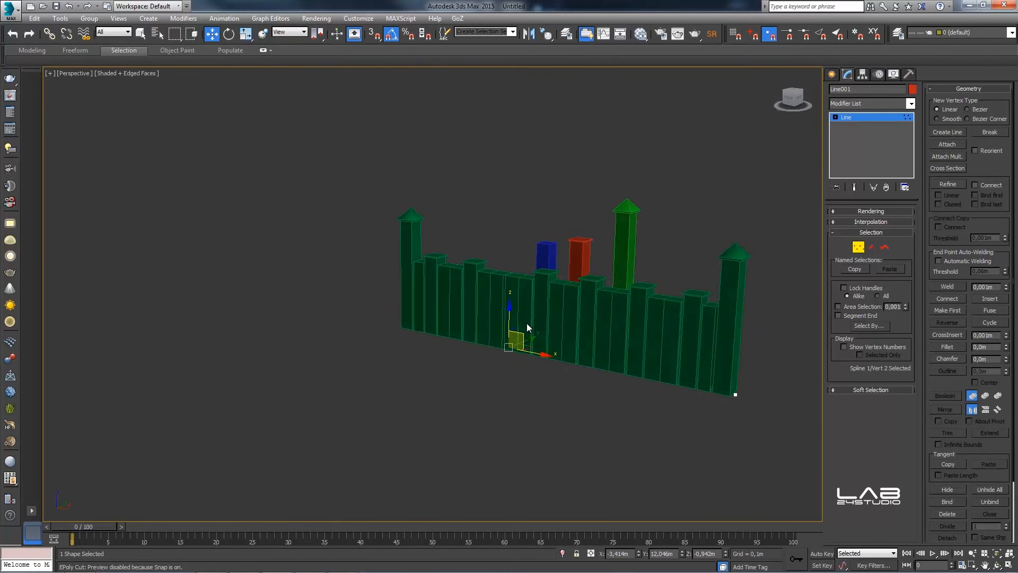
{"action": "left_click", "coordinate": [531, 336]}
{"action": "key", "text": "ctrl+z"}
{"action": "left_click_drag", "start_coordinate": [531, 339], "coordinate": [416, 394]}
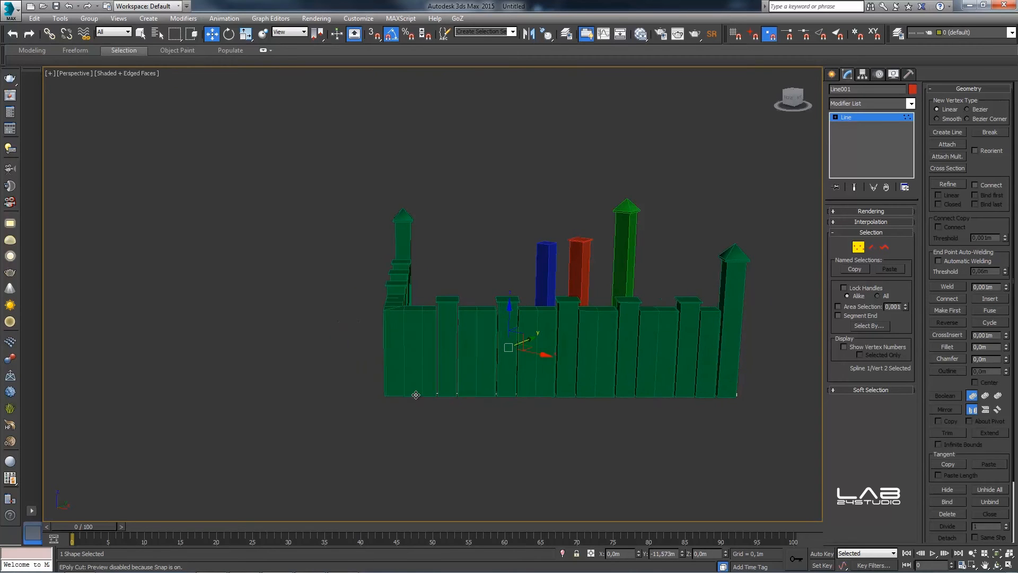
{"action": "middle_click_drag", "start_coordinate": [454, 370], "coordinate": [531, 388], "text": "alt"}
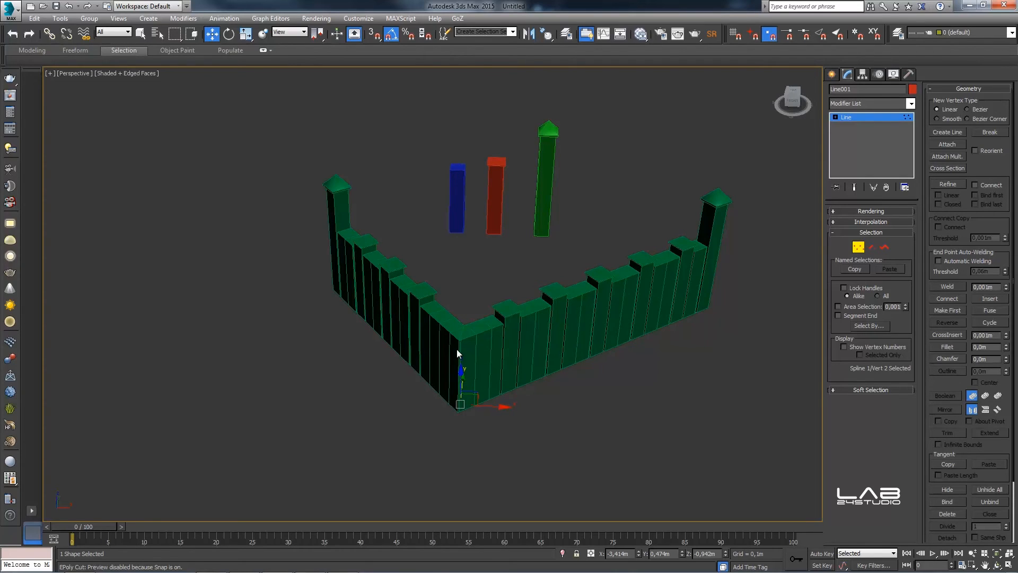
{"action": "left_click", "coordinate": [589, 294]}
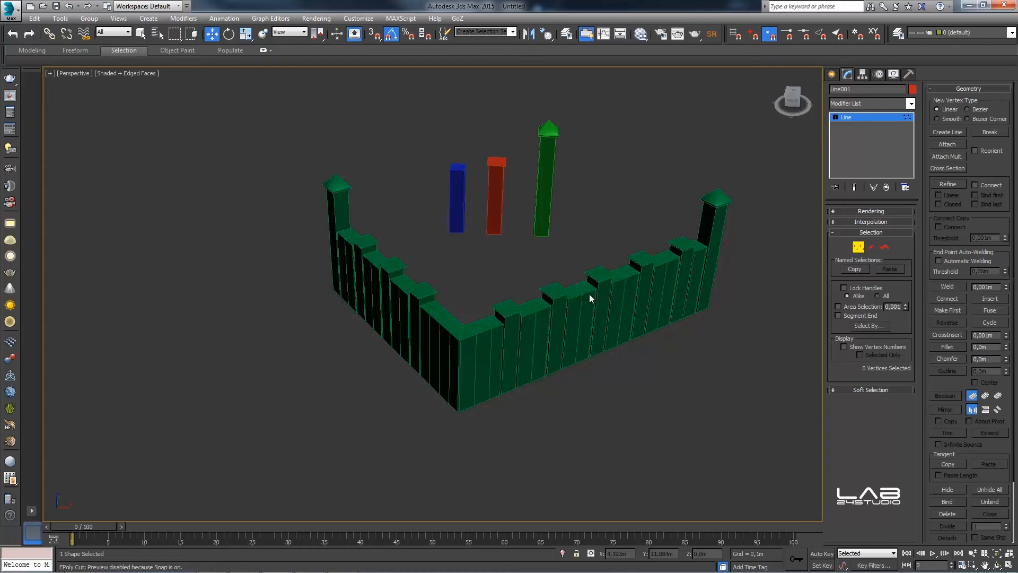
Step: Reopen the fence's Style Editor, add a second Box002 segment node and connect it to the generator's Corner input
{"action": "left_click", "coordinate": [858, 247]}
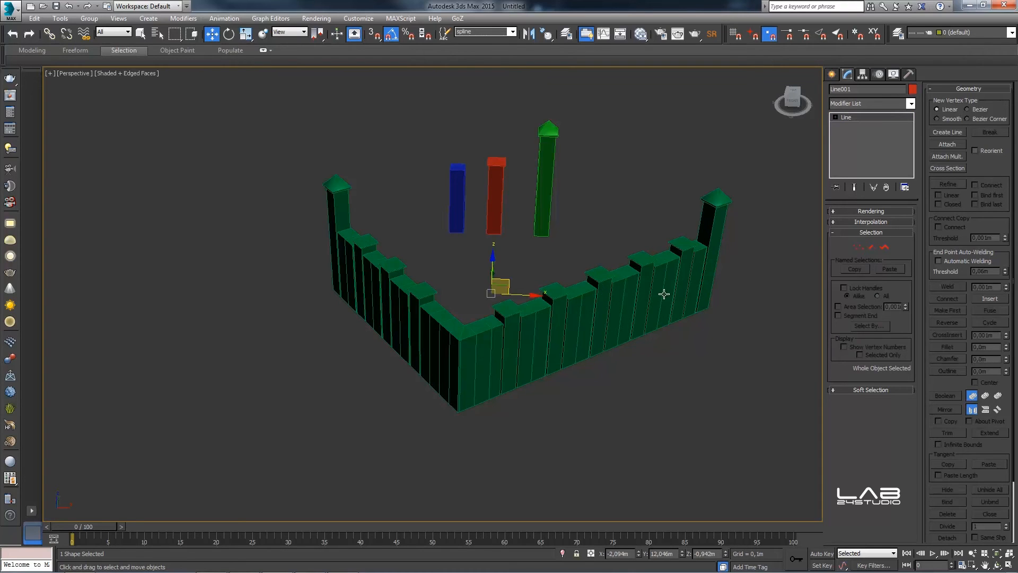
{"action": "left_click", "coordinate": [625, 296]}
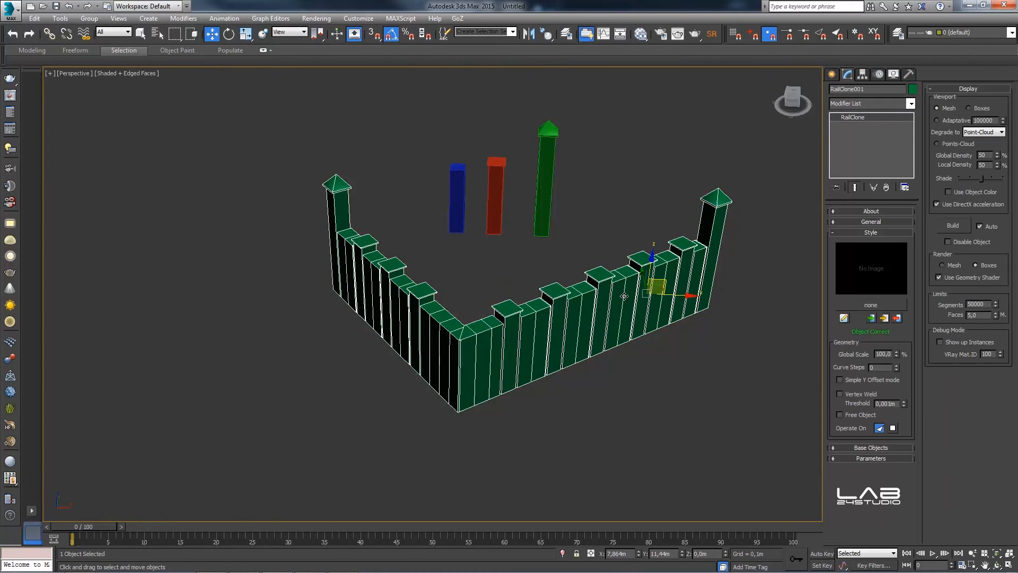
{"action": "left_click", "coordinate": [844, 318]}
{"action": "left_click_drag", "start_coordinate": [367, 110], "coordinate": [331, 98]}
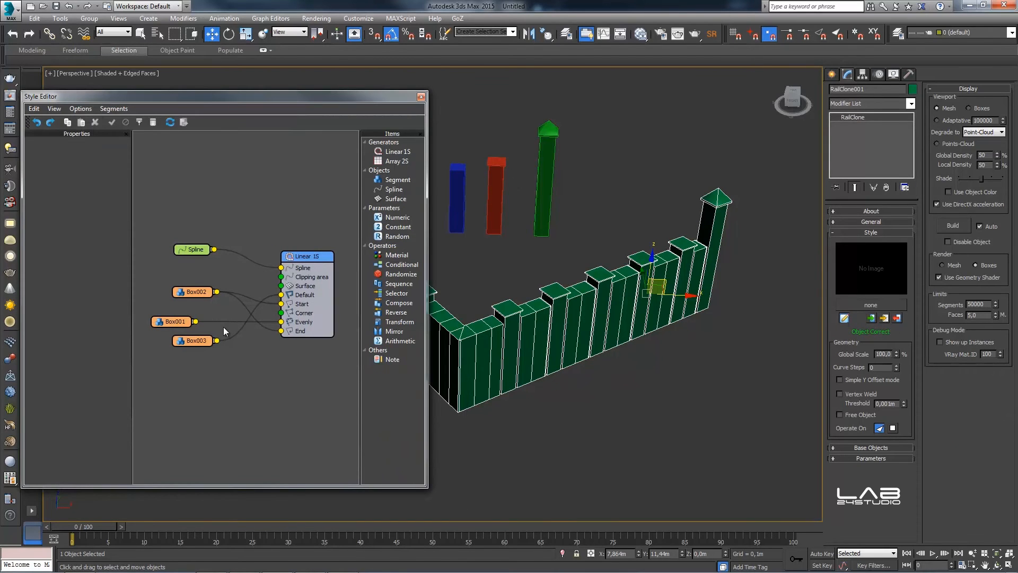
{"action": "left_click_drag", "start_coordinate": [201, 291], "coordinate": [180, 283]}
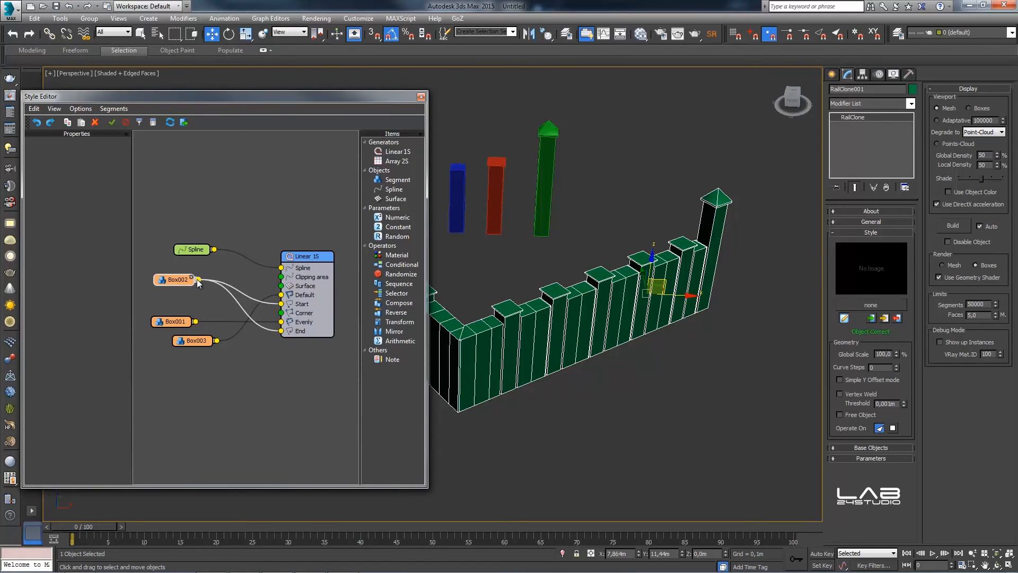
{"action": "left_click_drag", "start_coordinate": [272, 314], "coordinate": [283, 316]}
{"action": "middle_click_drag", "start_coordinate": [510, 313], "coordinate": [570, 311]}
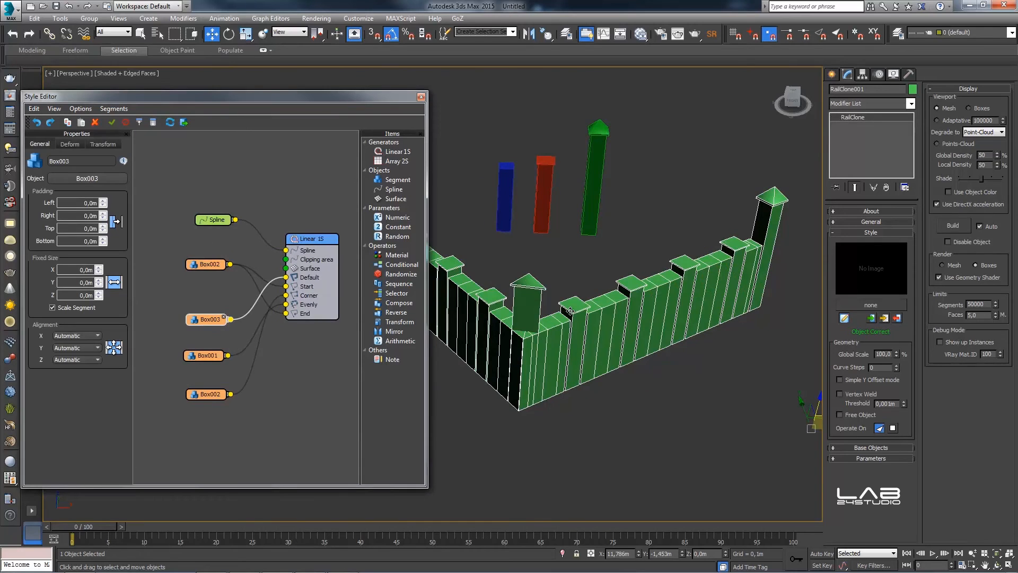
Step: Widen the Style Editor window on both sides and move the Linear 1S generator away from the segment nodes
{"action": "left_click", "coordinate": [421, 97]}
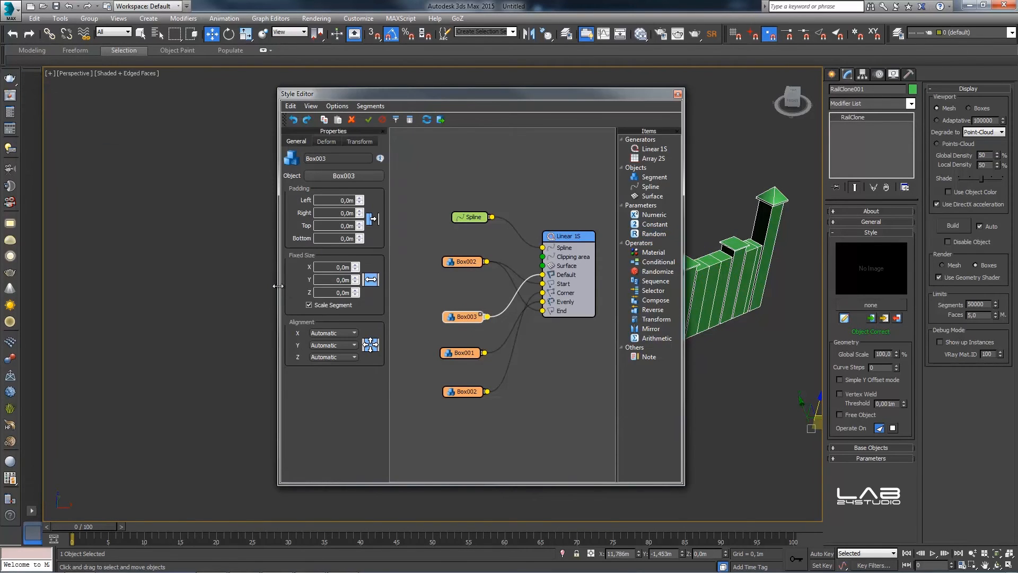
{"action": "left_click_drag", "start_coordinate": [277, 286], "coordinate": [158, 288]}
{"action": "left_click_drag", "start_coordinate": [685, 298], "coordinate": [785, 290]}
{"action": "left_click_drag", "start_coordinate": [450, 241], "coordinate": [575, 243]}
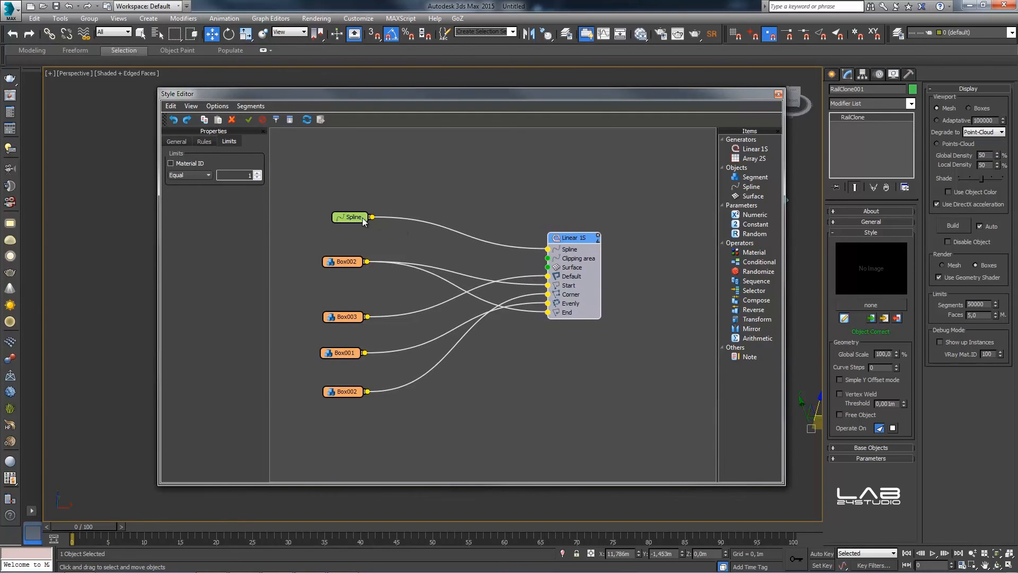
Step: Arrange the Spline, Box002, Box003, Box001 and second Box002 nodes in a tidy column beside the Linear 1S generator
{"action": "left_click_drag", "start_coordinate": [357, 217], "coordinate": [406, 182]}
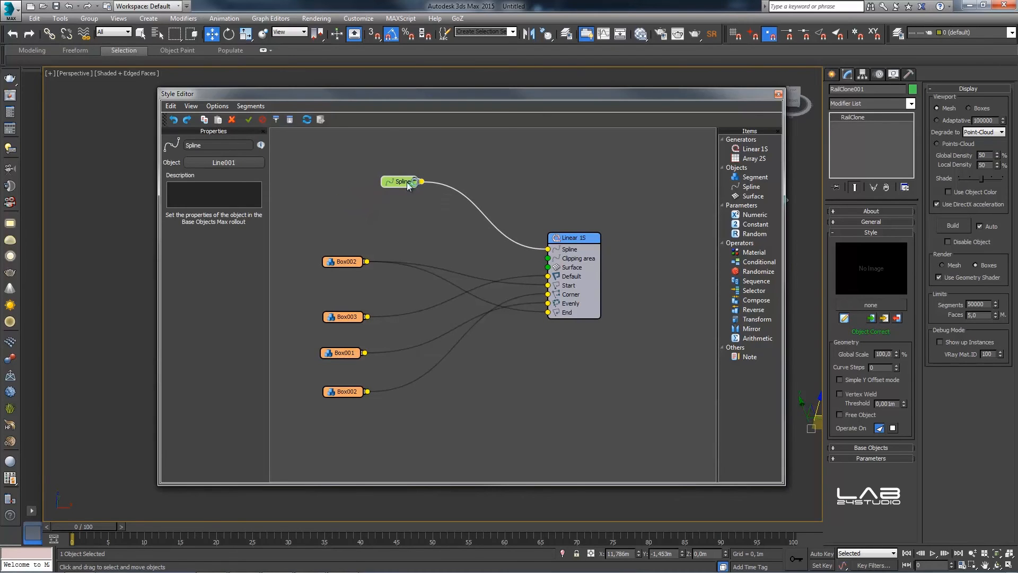
{"action": "left_click_drag", "start_coordinate": [345, 262], "coordinate": [393, 243]}
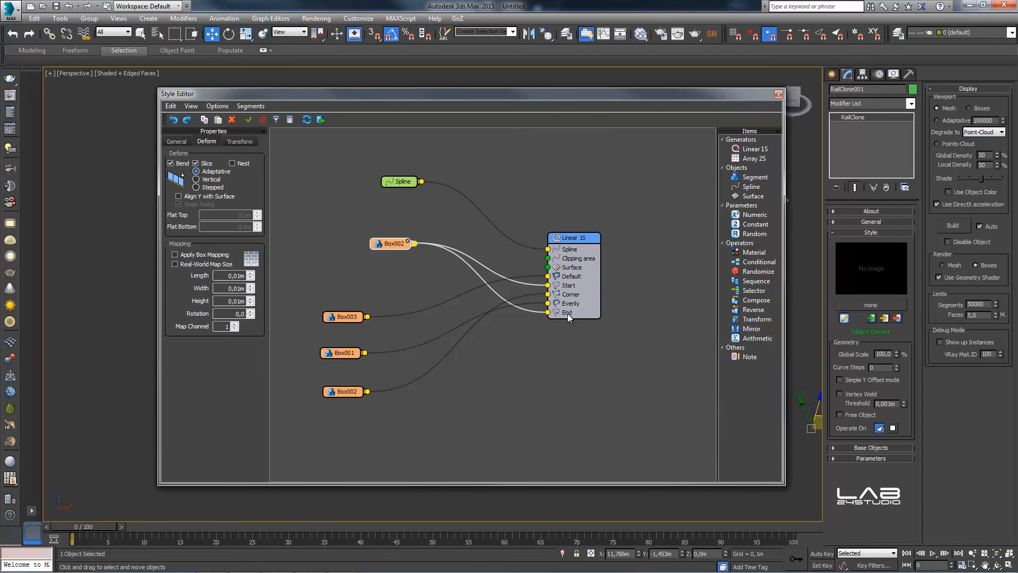
{"action": "left_click_drag", "start_coordinate": [347, 318], "coordinate": [396, 274]}
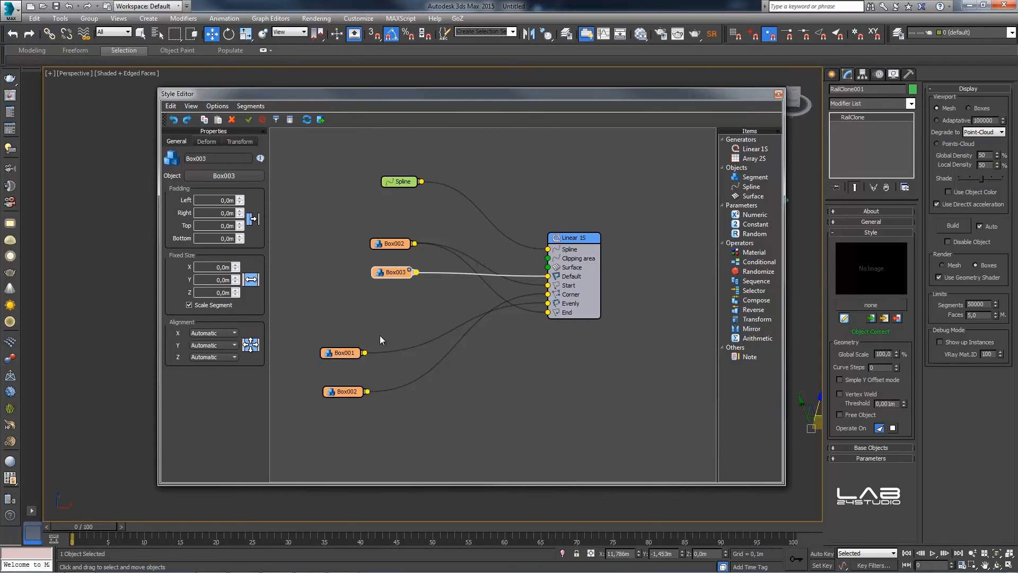
{"action": "left_click_drag", "start_coordinate": [347, 355], "coordinate": [398, 303]}
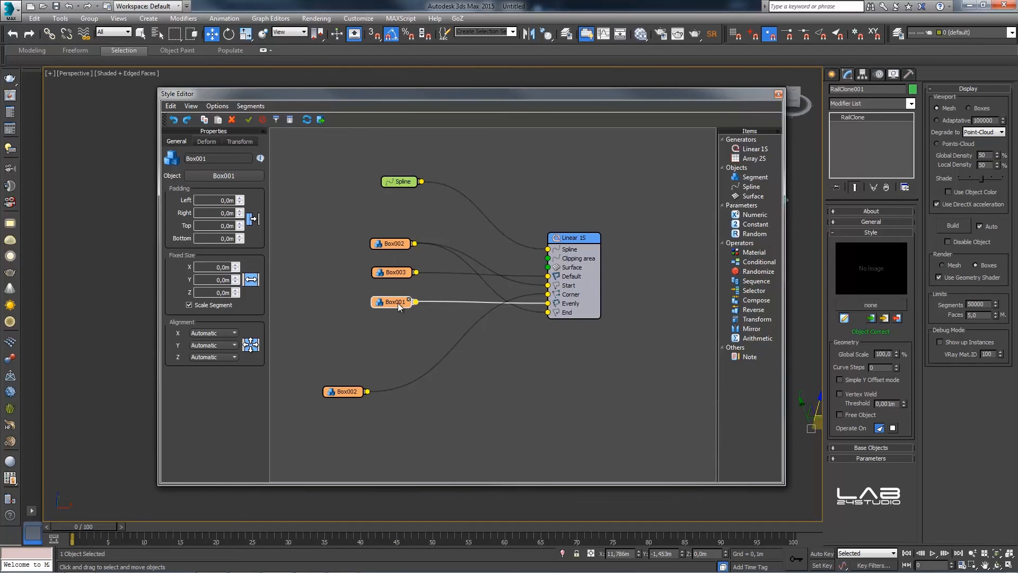
{"action": "left_click_drag", "start_coordinate": [351, 393], "coordinate": [396, 334]}
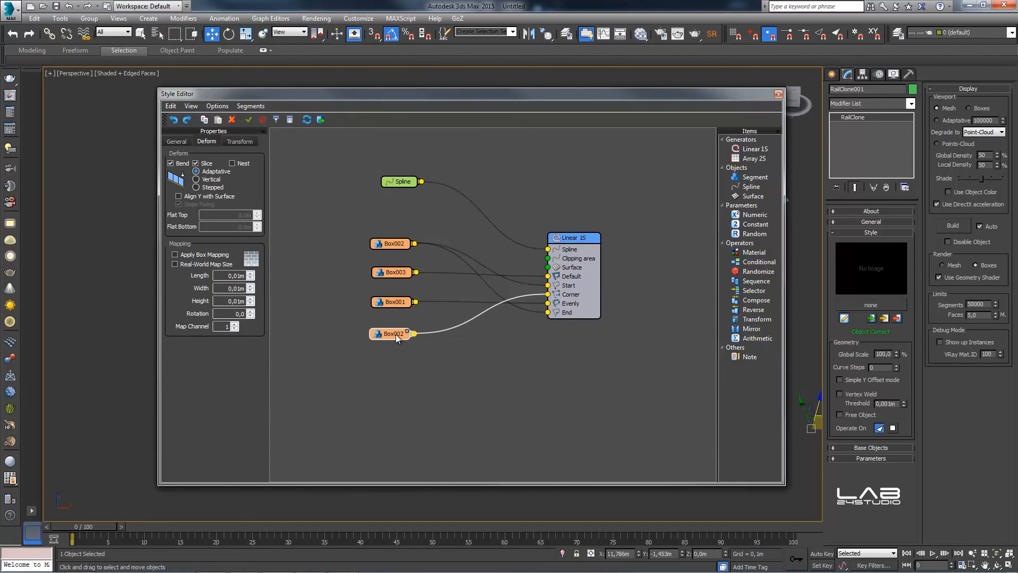
Step: Compare the node graph with the fence's start, corner and end posts, and close the Style Editor
{"action": "left_click_drag", "start_coordinate": [532, 96], "coordinate": [395, 330]}
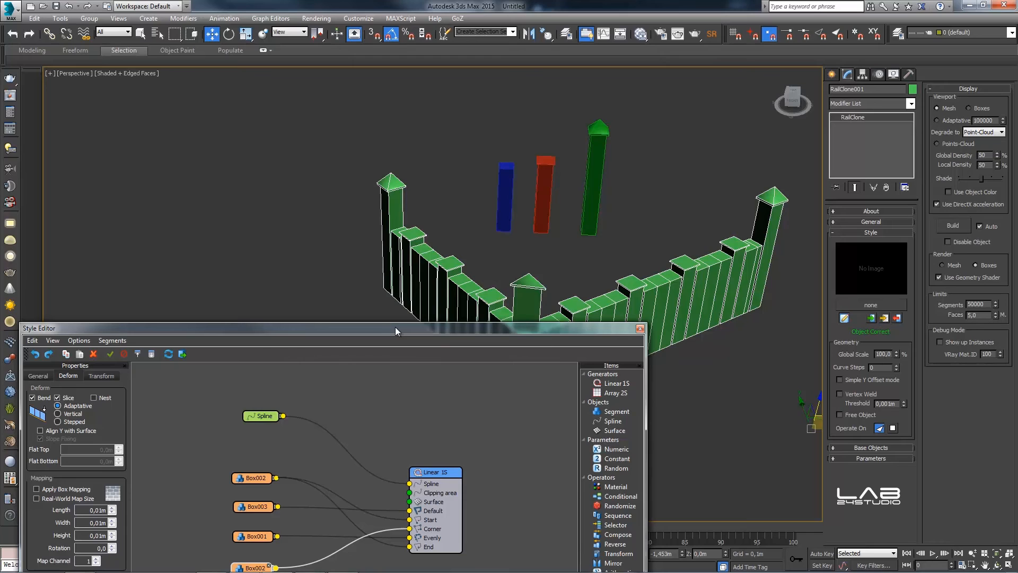
{"action": "left_click", "coordinate": [493, 306]}
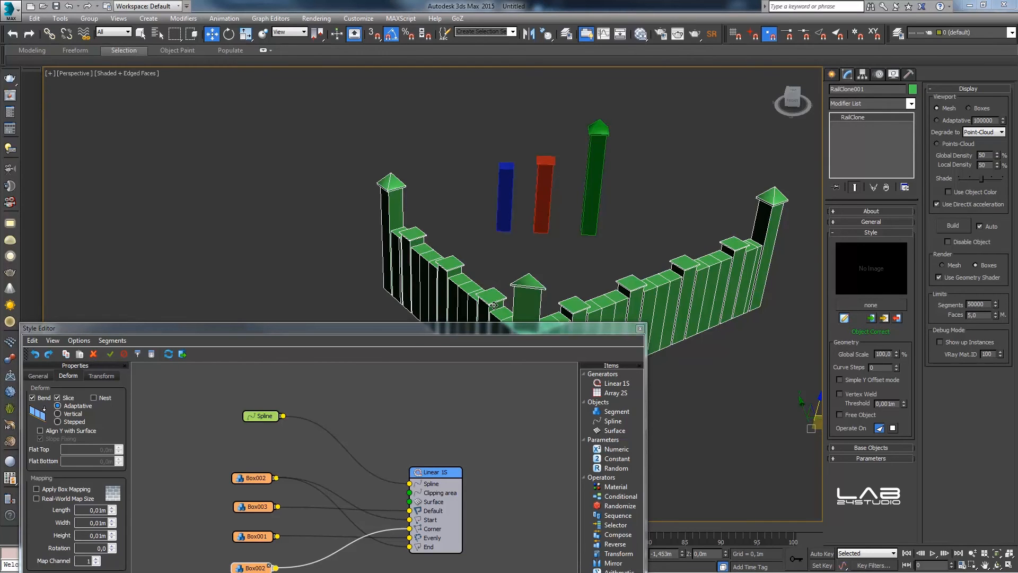
{"action": "left_click_drag", "start_coordinate": [491, 328], "coordinate": [484, 152]}
{"action": "left_click", "coordinate": [633, 152]}
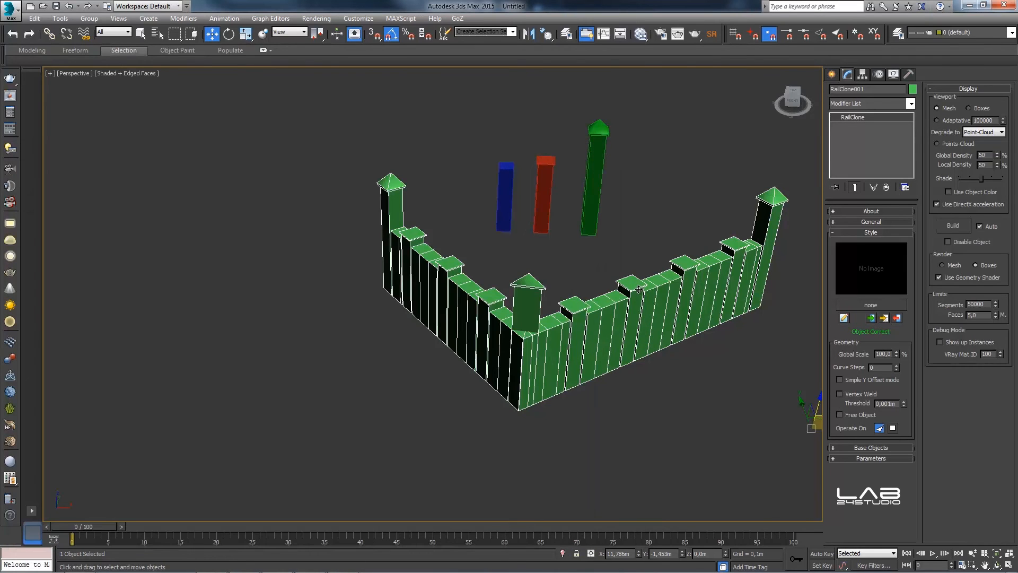
Step: Delete the RailClone fence and remove the line's corner vertex to make the path straight again
{"action": "key", "text": "Delete"}
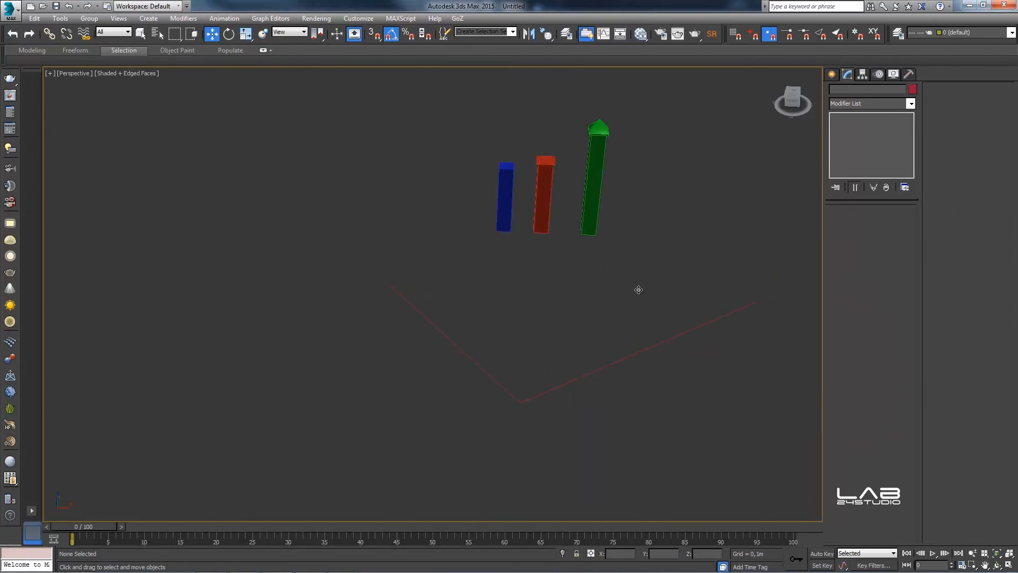
{"action": "left_click_drag", "start_coordinate": [567, 420], "coordinate": [489, 371]}
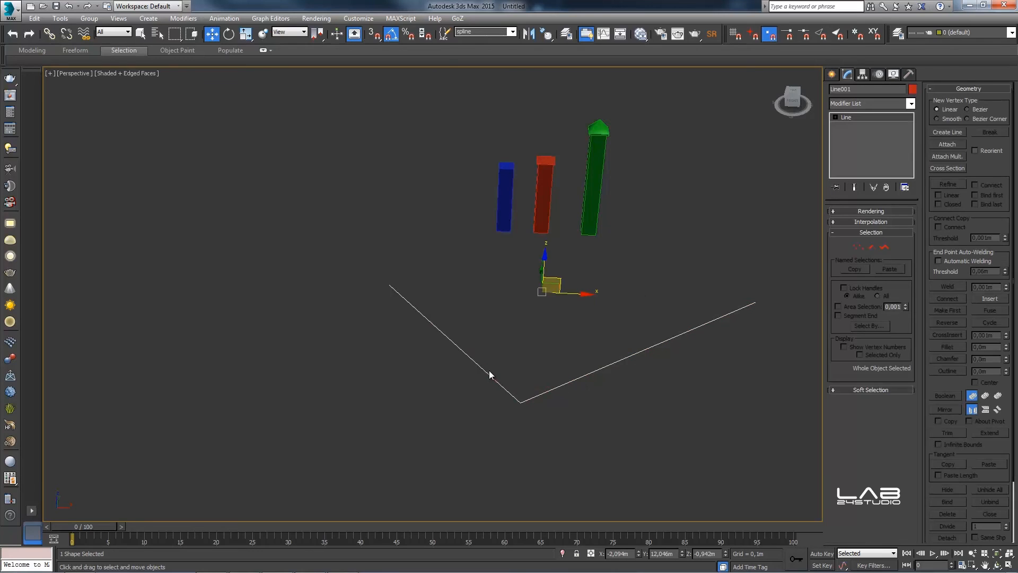
{"action": "left_click", "coordinate": [858, 246]}
{"action": "left_click_drag", "start_coordinate": [563, 431], "coordinate": [491, 367]}
{"action": "key", "text": "Delete"}
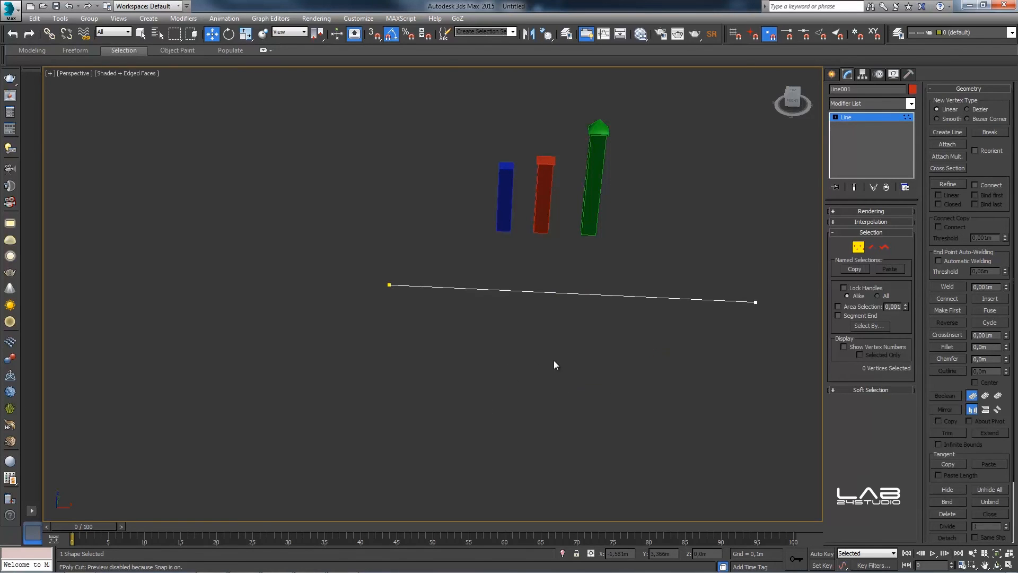
Step: Hide the blue, red and green post objects together
{"action": "middle_click_drag", "start_coordinate": [555, 364], "coordinate": [409, 361]}
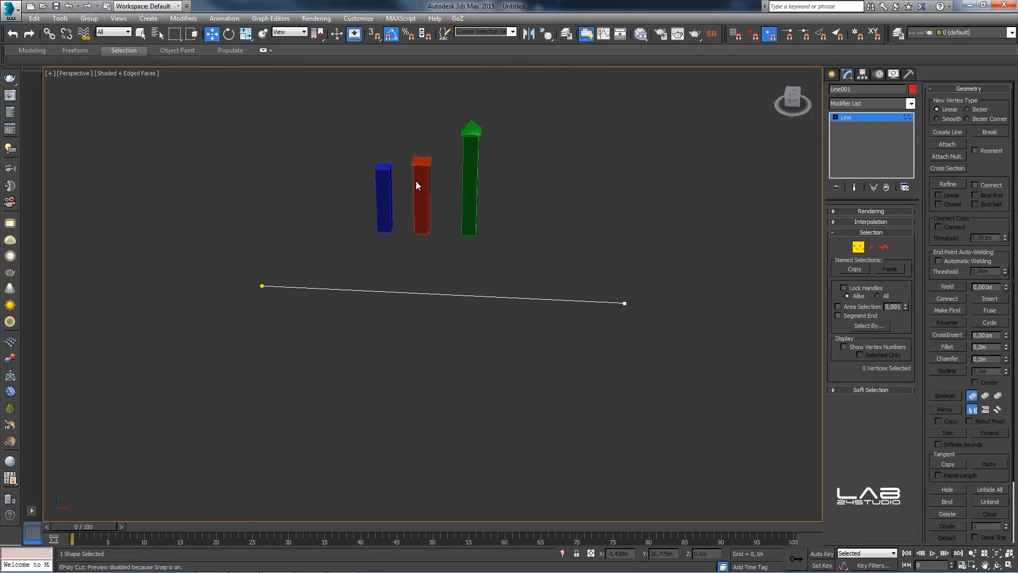
{"action": "left_click_drag", "start_coordinate": [541, 269], "coordinate": [336, 165]}
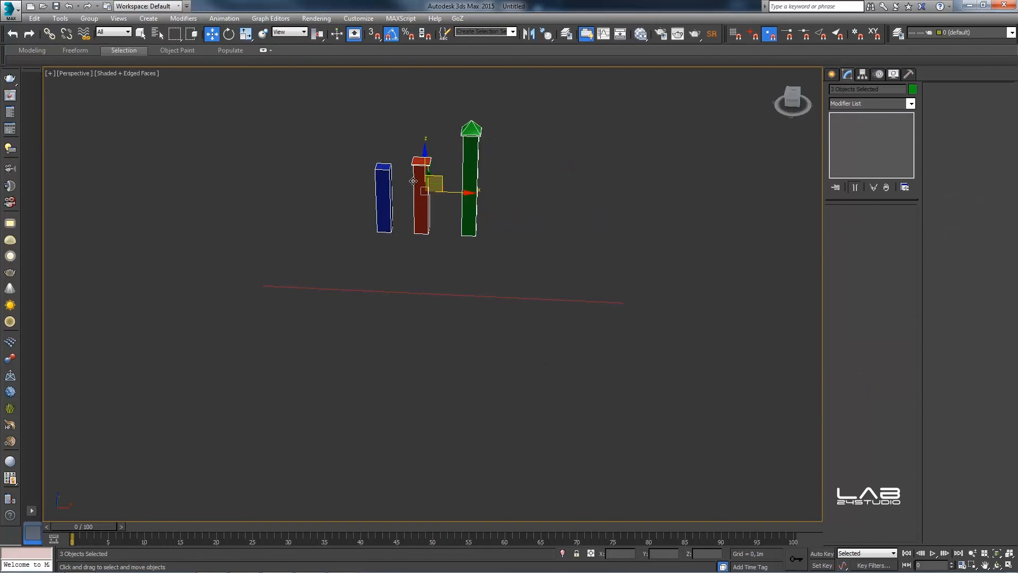
{"action": "right_click", "coordinate": [420, 181]}
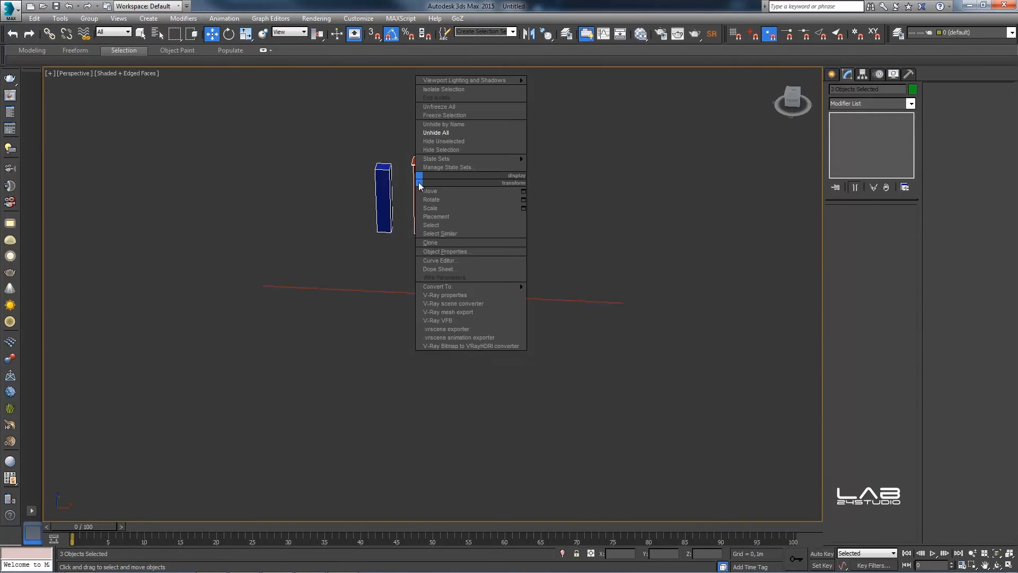
{"action": "left_click", "coordinate": [440, 150]}
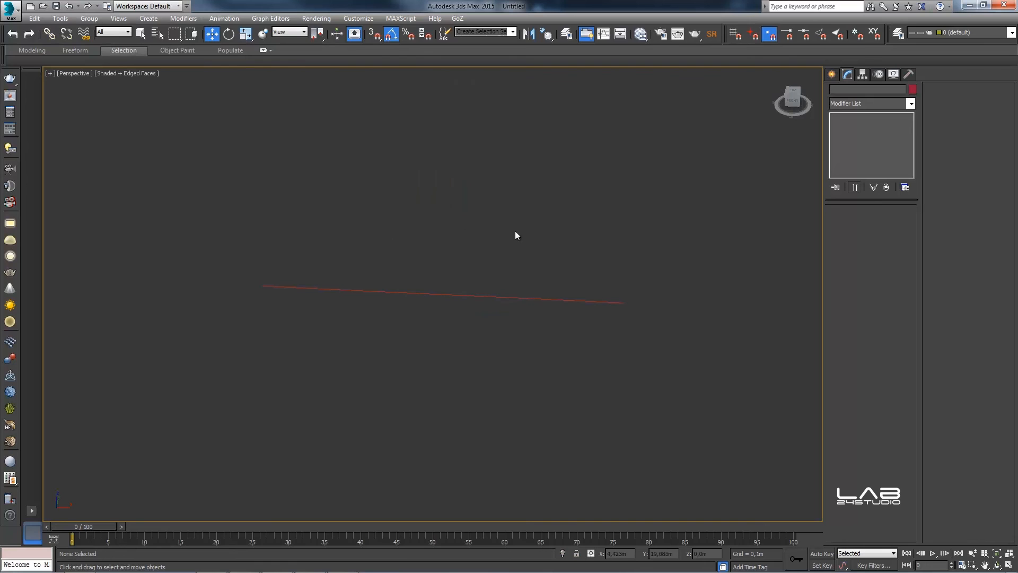
Step: Create a new RailClone Pro object just beyond the line's end vertex
{"action": "left_click", "coordinate": [504, 297]}
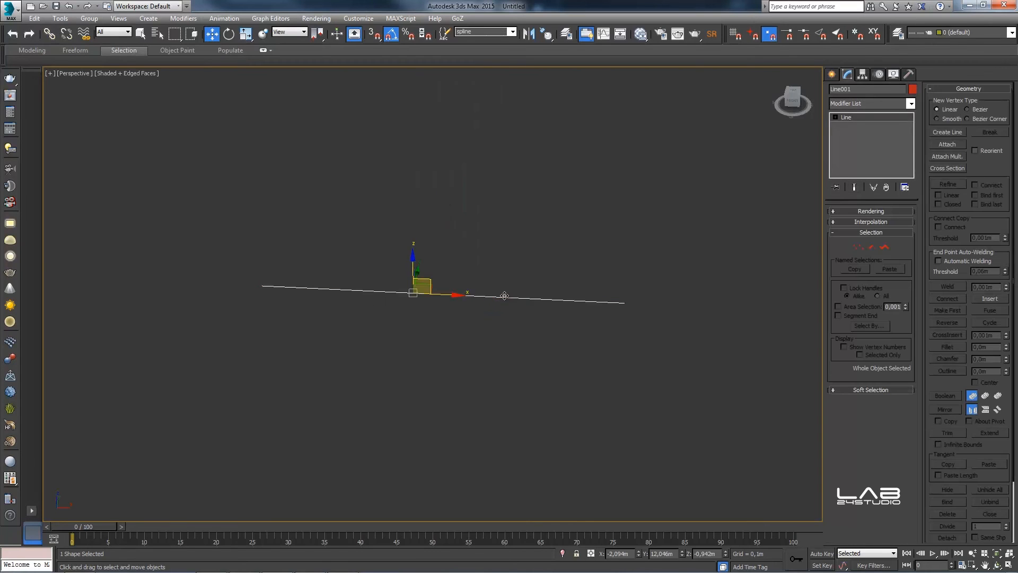
{"action": "left_click", "coordinate": [832, 75]}
{"action": "left_click", "coordinate": [848, 161]}
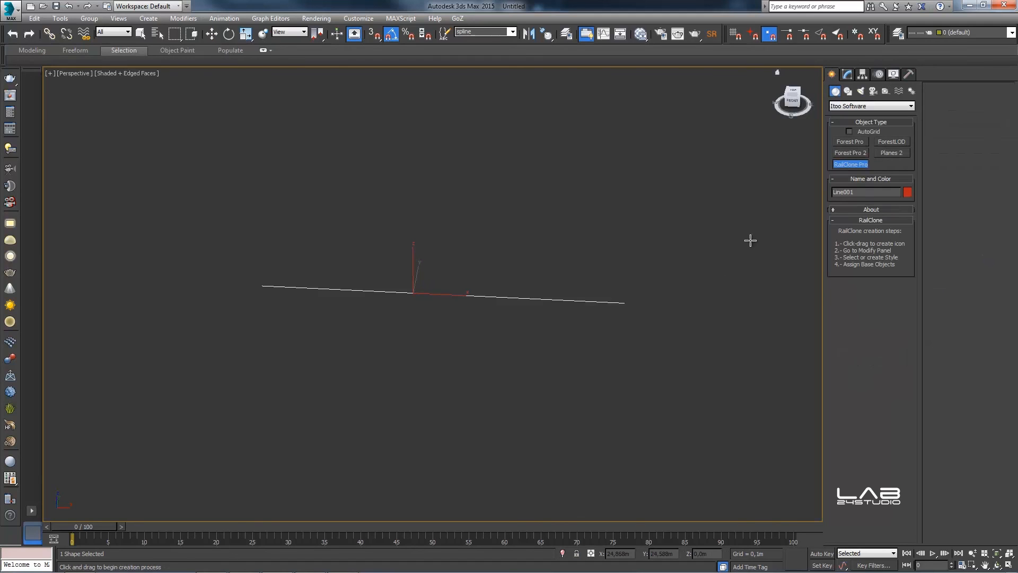
{"action": "left_click_drag", "start_coordinate": [677, 316], "coordinate": [682, 299]}
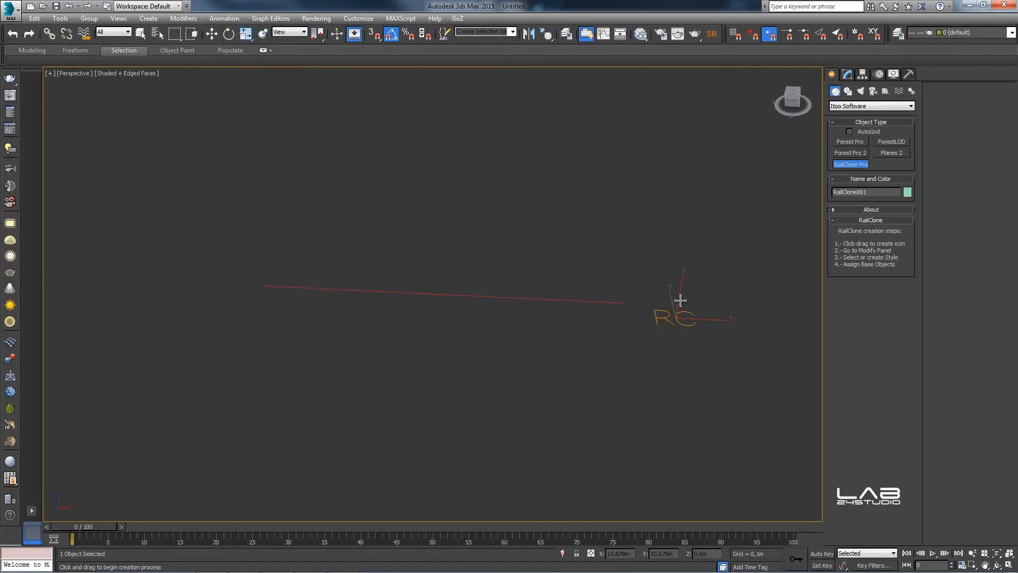
Step: Load the Fence high style from the library's Bleachers category into the new RailClone object
{"action": "left_click", "coordinate": [846, 75]}
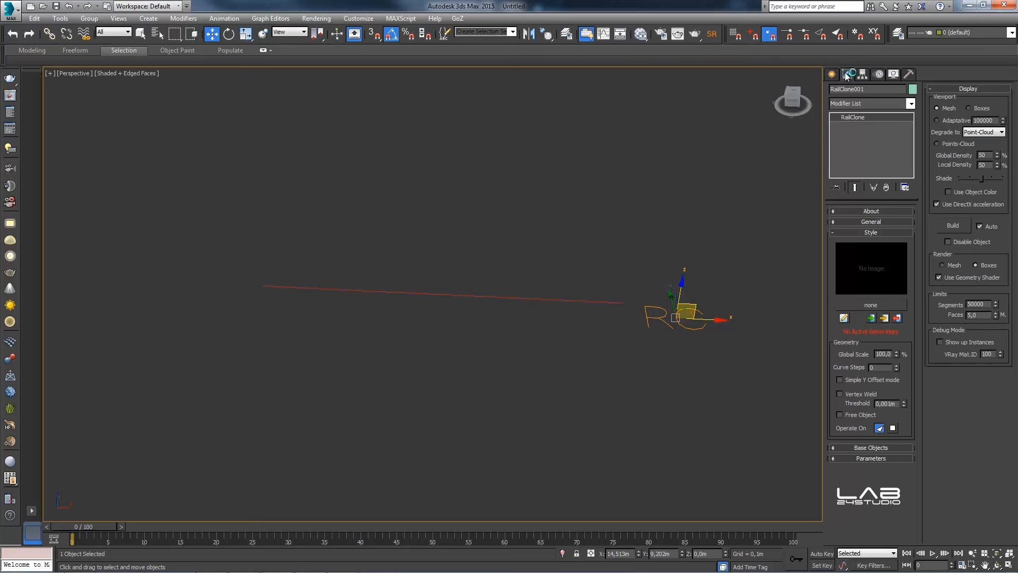
{"action": "left_click", "coordinate": [868, 306]}
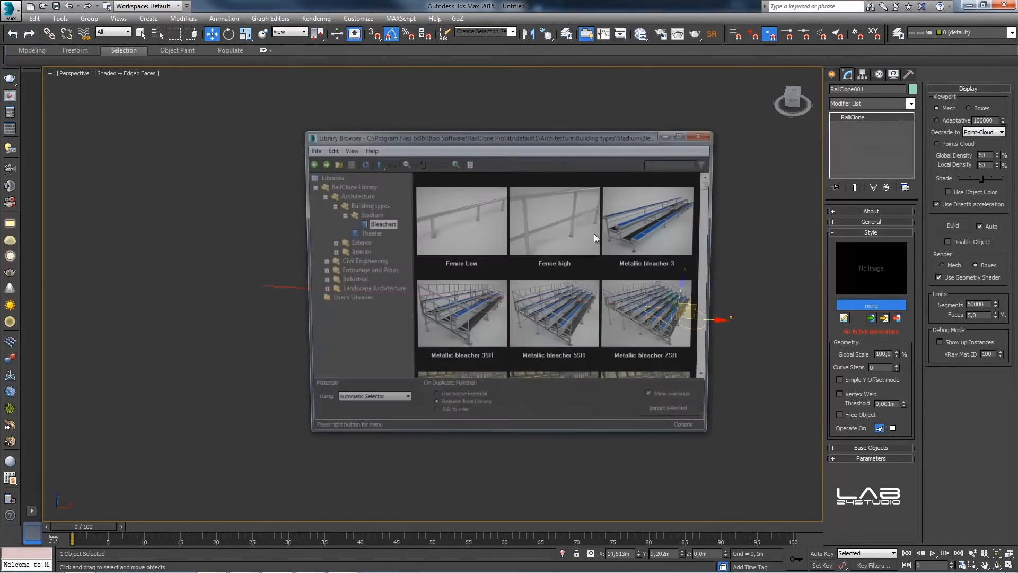
{"action": "double_click", "coordinate": [548, 228]}
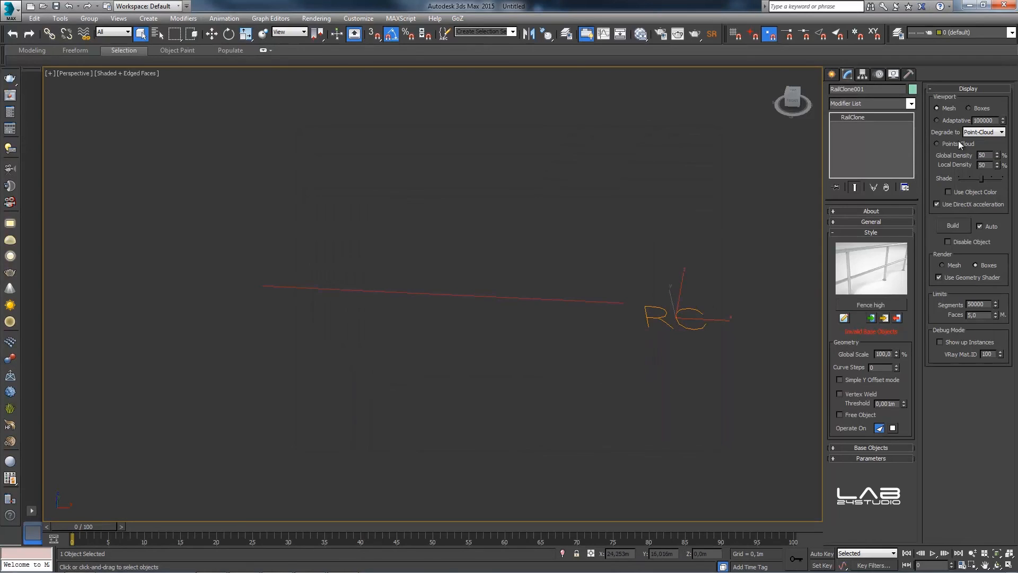
Step: Assign the straight line Line001 as the Path spline in the RailClone object's base objects
{"action": "left_click", "coordinate": [964, 89]}
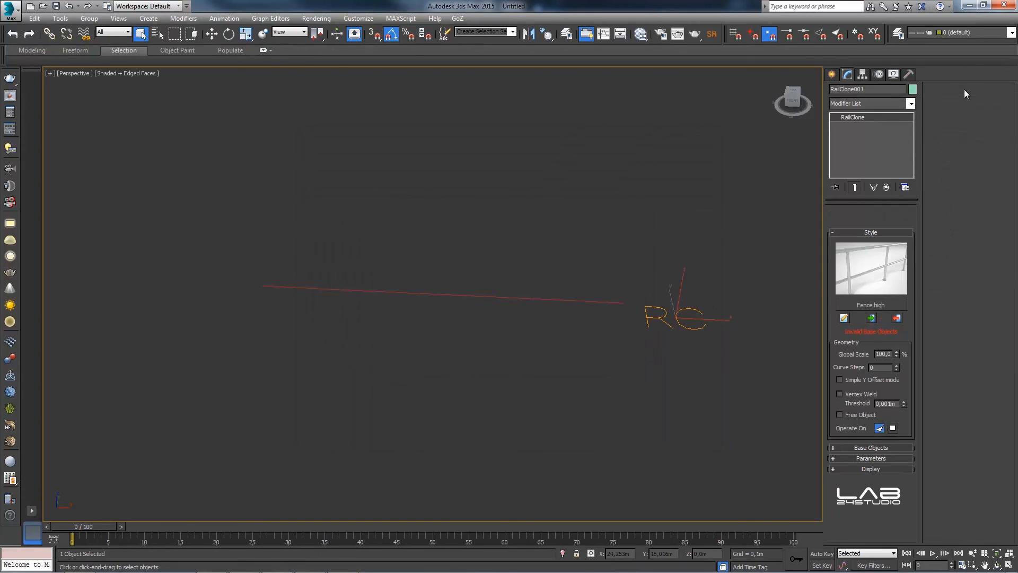
{"action": "left_click", "coordinate": [871, 449]}
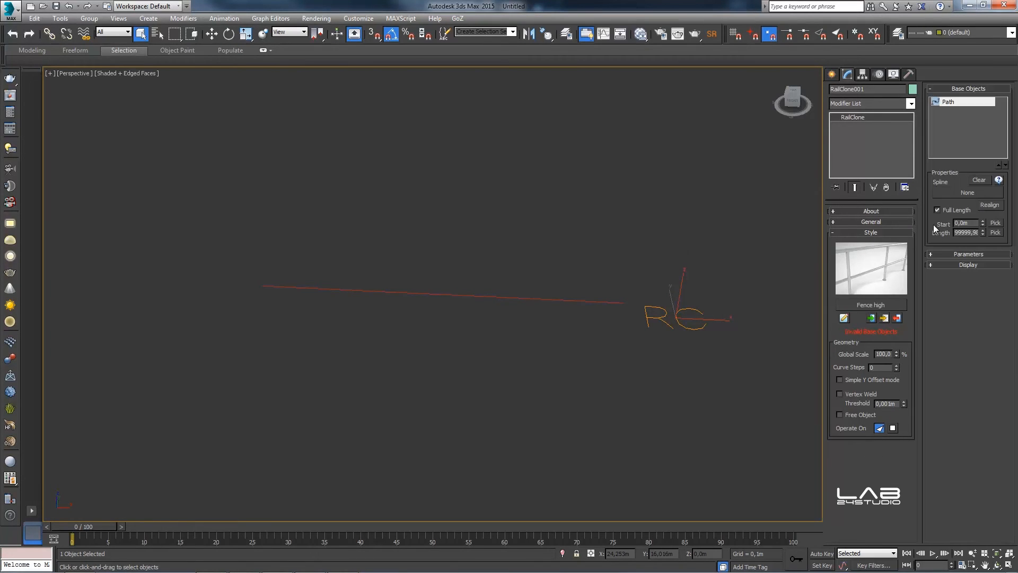
{"action": "left_click", "coordinate": [957, 193]}
{"action": "left_click", "coordinate": [600, 300]}
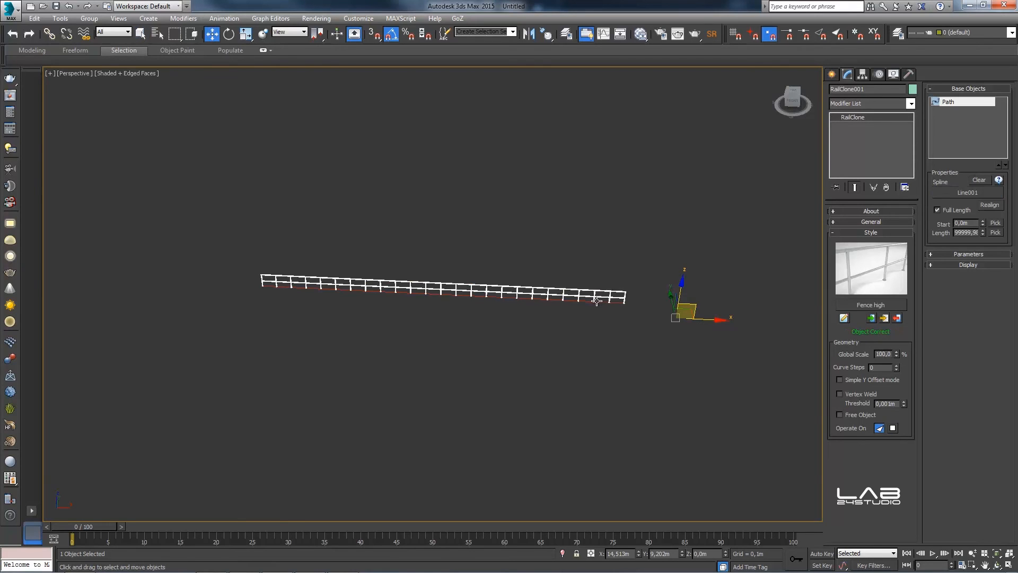
Step: Open the Fence high style's node graph for editing and arrange the Path, default, start, evenly and end nodes in a tidy column
{"action": "scroll", "coordinate": [576, 293], "scroll_direction": "up", "scroll_amount": 6}
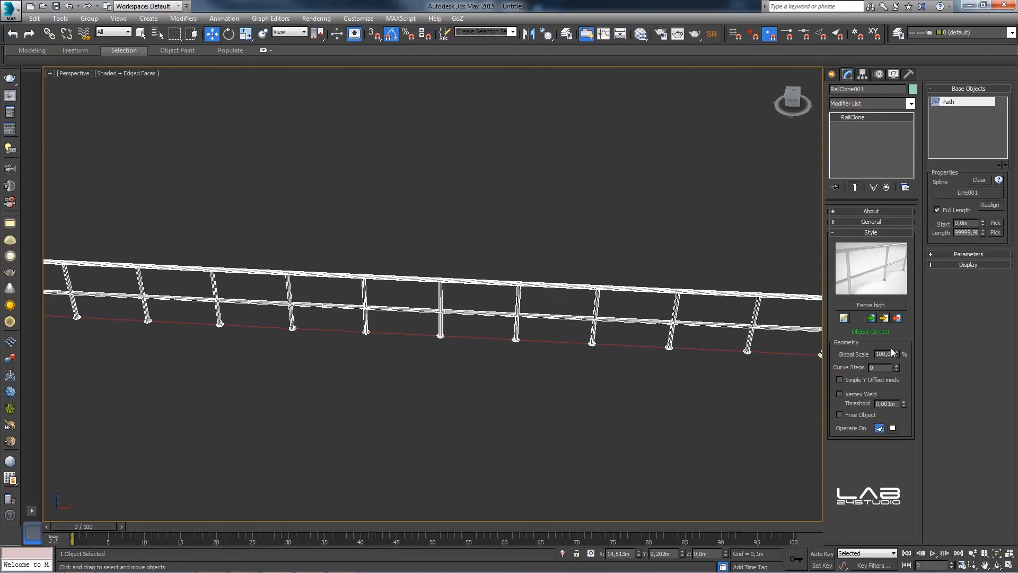
{"action": "left_click", "coordinate": [844, 318]}
{"action": "left_click_drag", "start_coordinate": [398, 151], "coordinate": [395, 112]}
{"action": "scroll", "coordinate": [349, 272], "scroll_direction": "down", "scroll_amount": 1}
{"action": "middle_click_drag", "start_coordinate": [349, 272], "coordinate": [348, 293]}
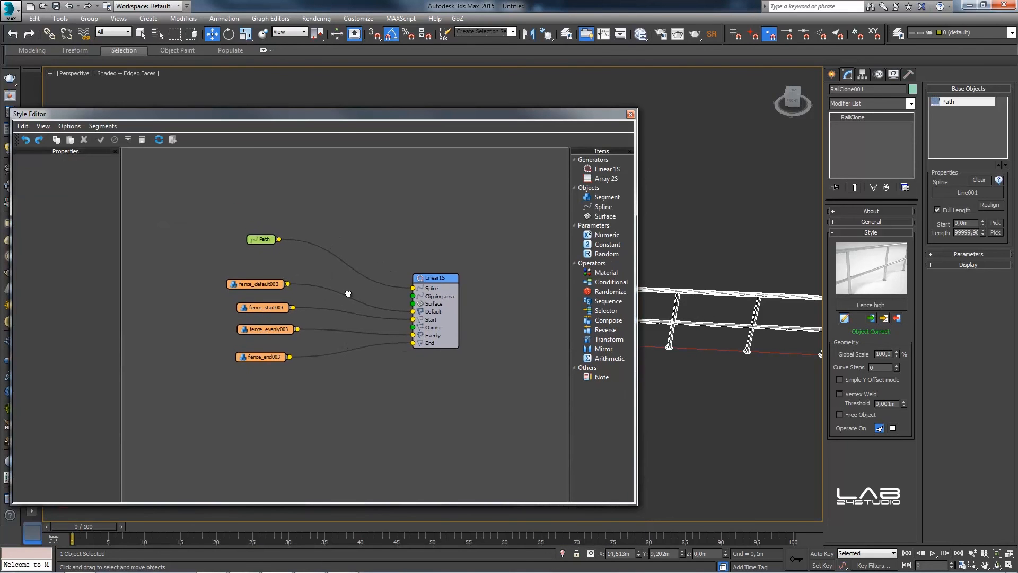
{"action": "left_click_drag", "start_coordinate": [269, 241], "coordinate": [263, 225]}
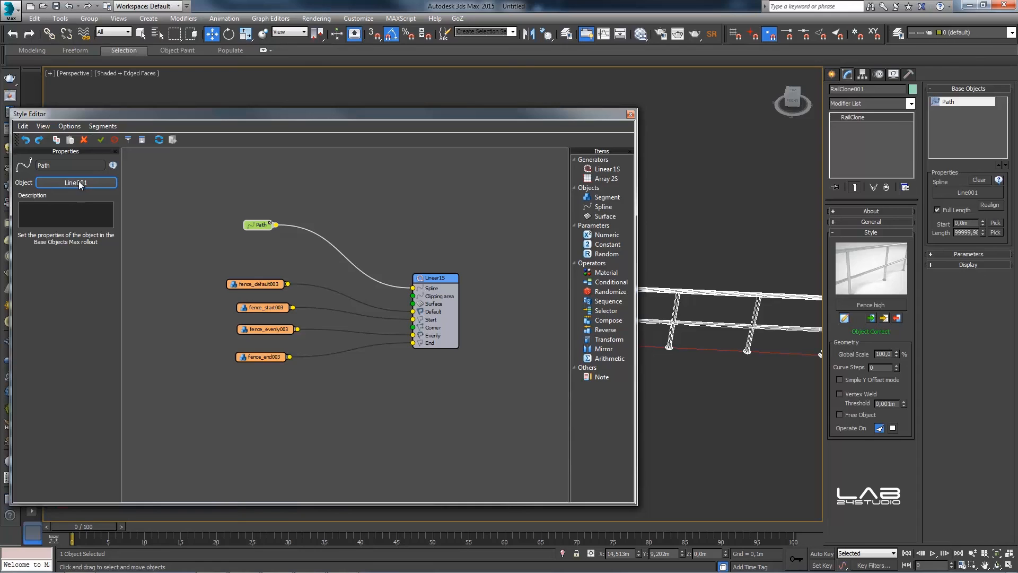
{"action": "left_click_drag", "start_coordinate": [252, 286], "coordinate": [259, 270]}
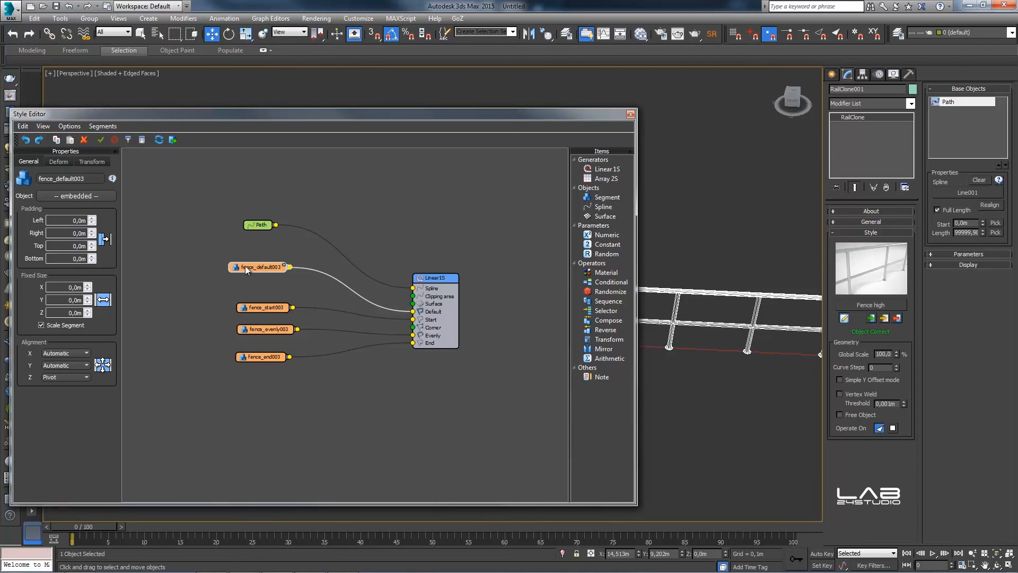
{"action": "mouse_move", "coordinate": [266, 310]}
{"action": "left_mouse_down"}
{"action": "mouse_move", "coordinate": [262, 297]}
{"action": "mouse_move", "coordinate": [266, 319]}
{"action": "left_mouse_up"}
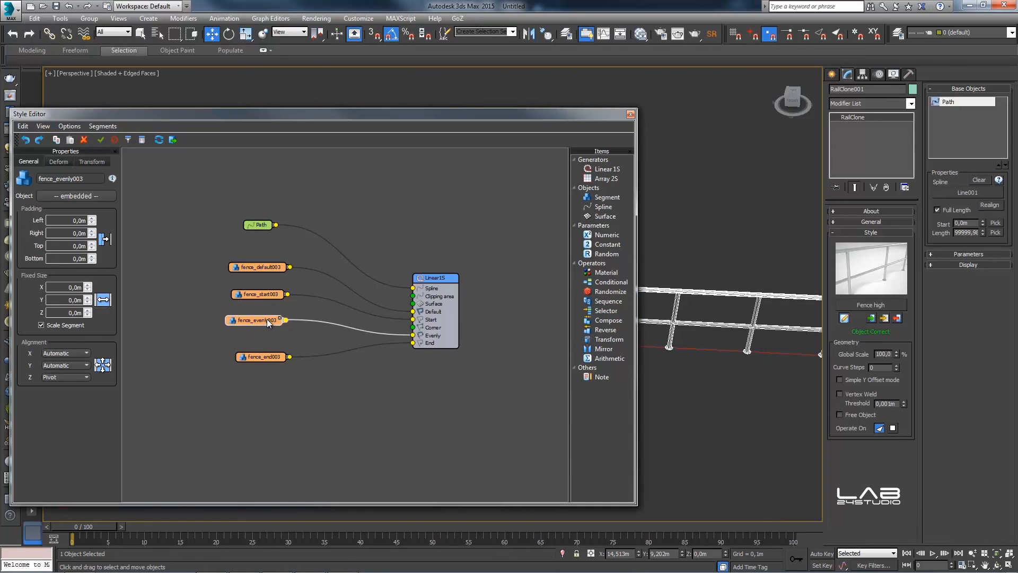
{"action": "left_click_drag", "start_coordinate": [275, 355], "coordinate": [268, 346]}
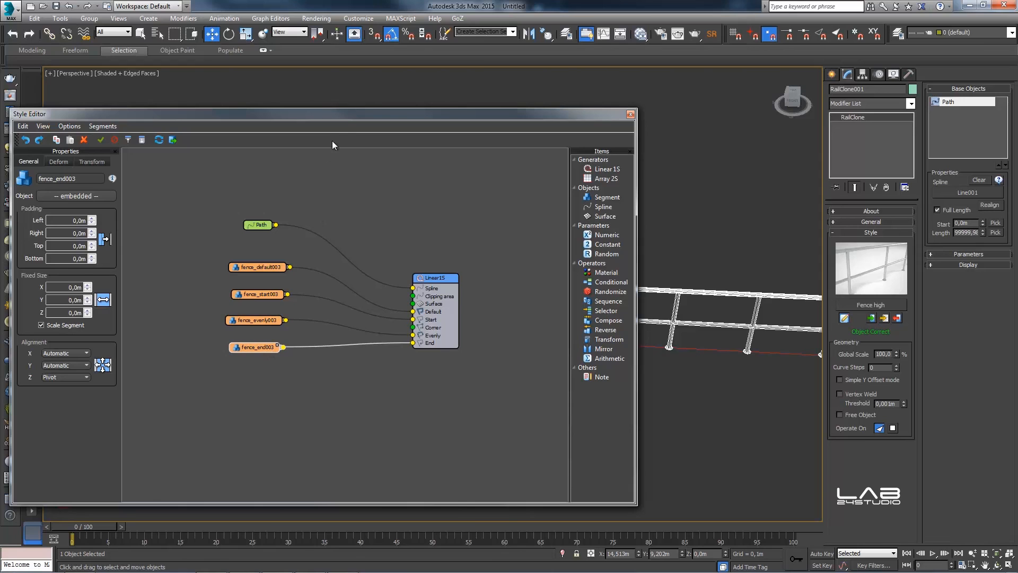
Step: Narrow the Style Editor window and reposition it so the fence's end stays visible beside the node graph
{"action": "left_click_drag", "start_coordinate": [637, 244], "coordinate": [529, 244]}
{"action": "left_click_drag", "start_coordinate": [11, 300], "coordinate": [96, 300]}
{"action": "scroll", "coordinate": [362, 310], "scroll_direction": "up", "scroll_amount": 1}
{"action": "middle_click_drag", "start_coordinate": [365, 310], "coordinate": [274, 310]}
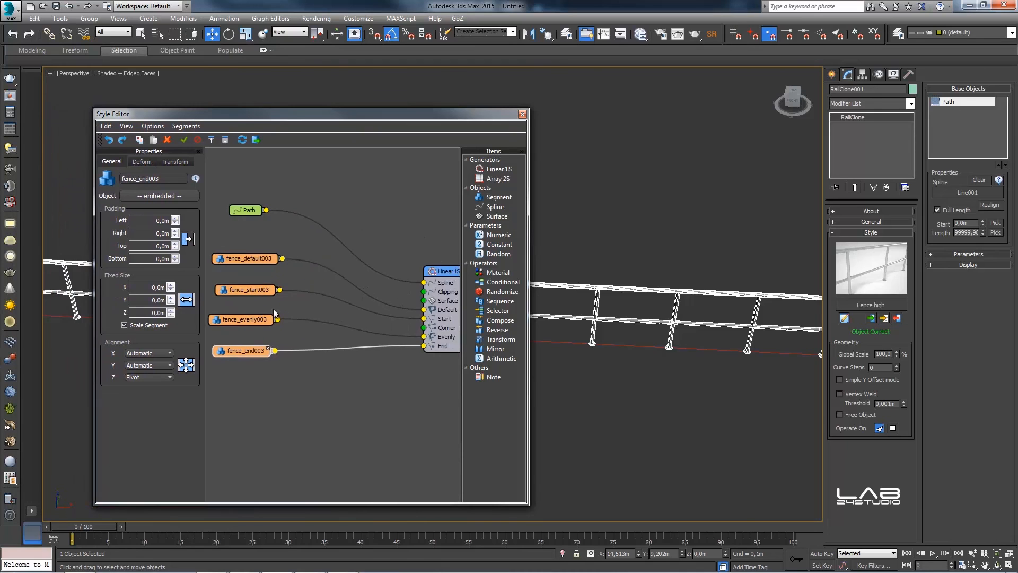
{"action": "scroll", "coordinate": [276, 310], "scroll_direction": "down", "scroll_amount": 1}
{"action": "left_click_drag", "start_coordinate": [381, 118], "coordinate": [366, 114]}
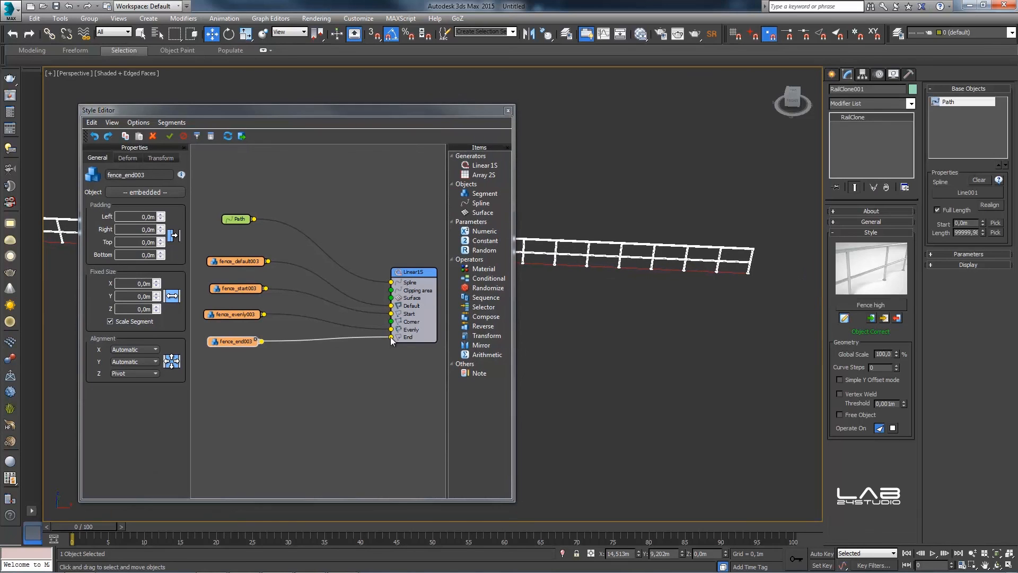
Step: Test the end and start segments by unlinking fence_end003 and fence_start003 one at a time from the Linear1S generator and relinking each
{"action": "left_click_drag", "start_coordinate": [392, 337], "coordinate": [368, 351]}
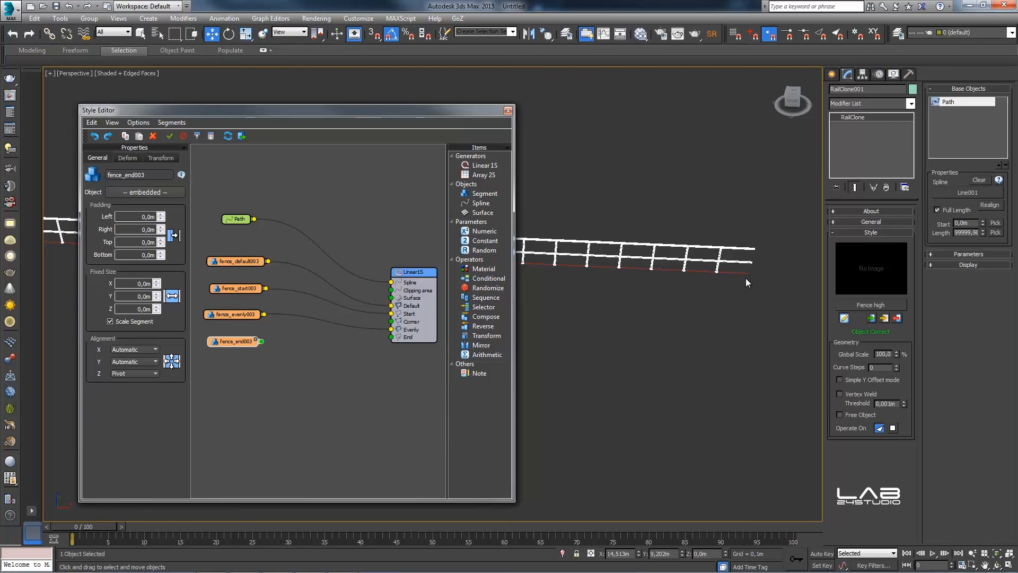
{"action": "left_click_drag", "start_coordinate": [260, 341], "coordinate": [390, 338]}
{"action": "left_click_drag", "start_coordinate": [300, 114], "coordinate": [531, 132]}
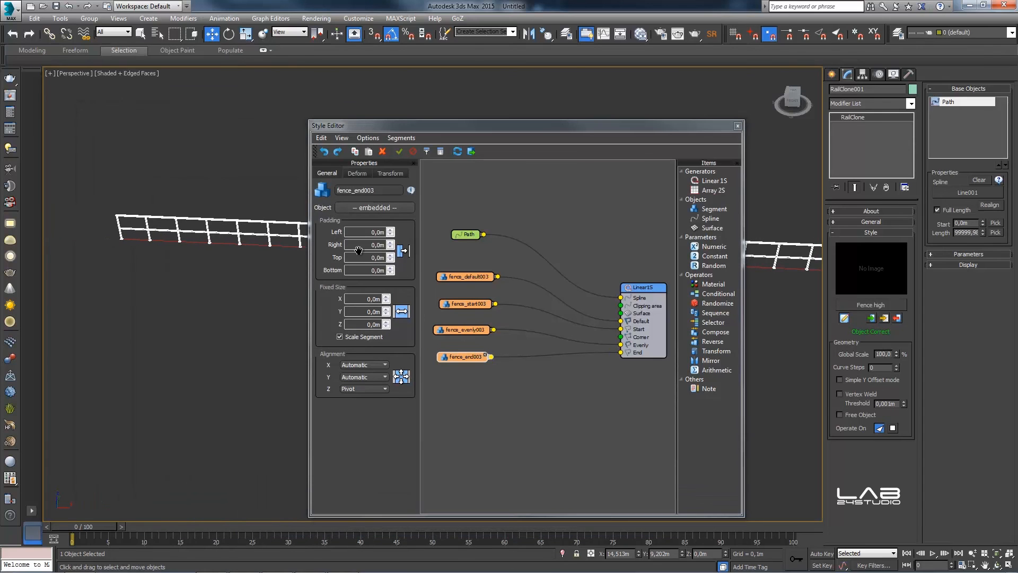
{"action": "left_click_drag", "start_coordinate": [621, 329], "coordinate": [591, 331]}
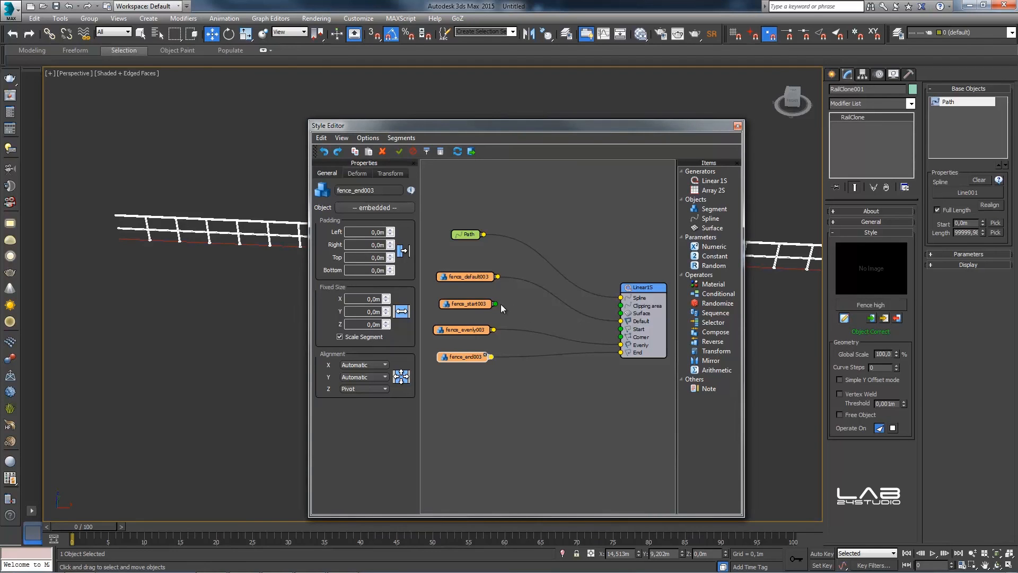
{"action": "left_click_drag", "start_coordinate": [496, 303], "coordinate": [620, 328]}
Step: Test the evenly spaced posts by unlinking fence_evenly003 from the generator's Evenly input and relinking it
{"action": "left_click_drag", "start_coordinate": [467, 328], "coordinate": [470, 328]}
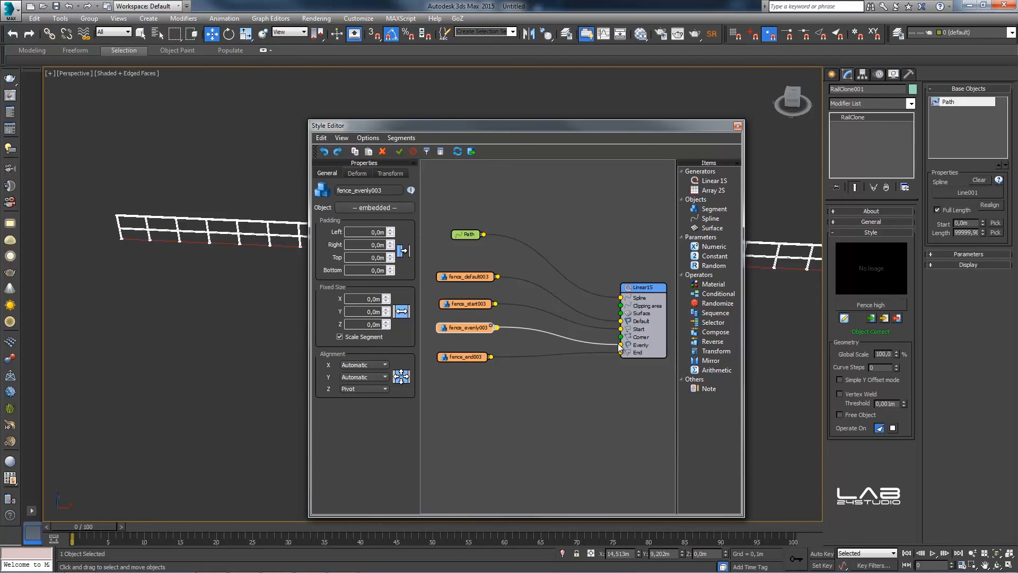
{"action": "left_click_drag", "start_coordinate": [621, 347], "coordinate": [573, 342]}
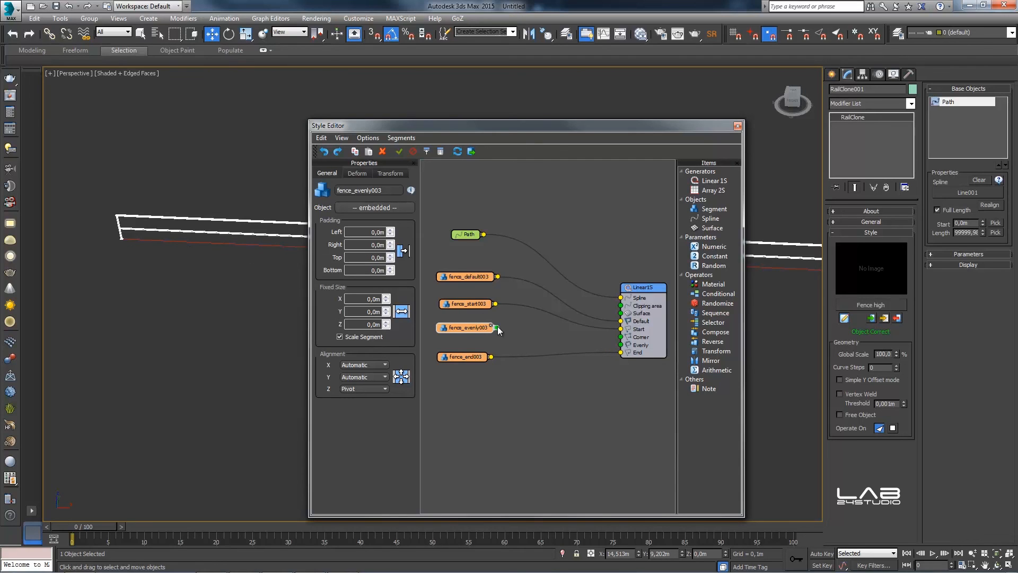
{"action": "left_click_drag", "start_coordinate": [537, 333], "coordinate": [620, 345]}
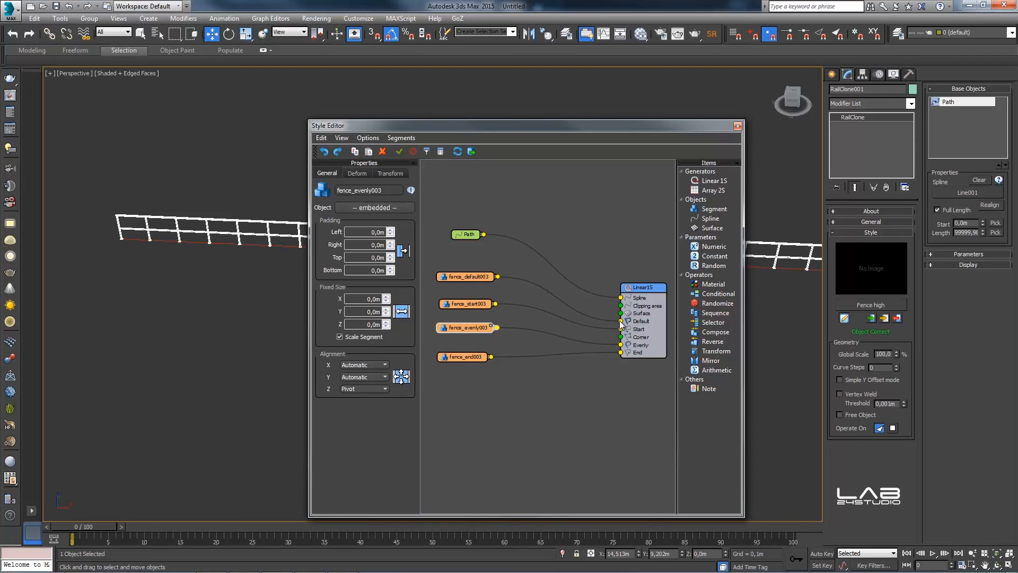
Step: Test the rail segment by unlinking fence_default003 from the generator's Default input, viewing the whole fence, and relinking it
{"action": "left_click_drag", "start_coordinate": [620, 322], "coordinate": [573, 303]}
{"action": "left_click_drag", "start_coordinate": [457, 125], "coordinate": [340, 289]}
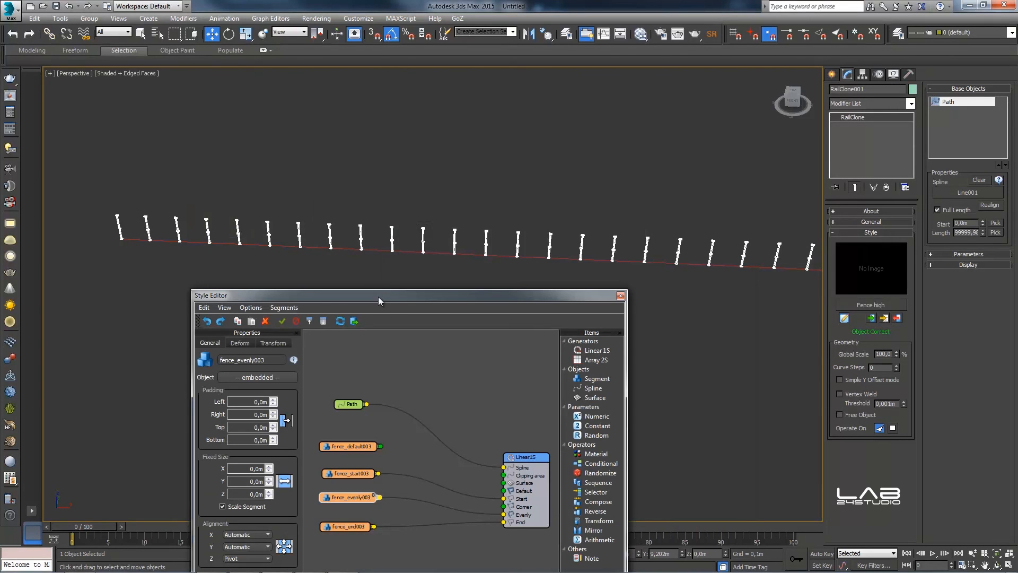
{"action": "left_click_drag", "start_coordinate": [380, 446], "coordinate": [505, 492]}
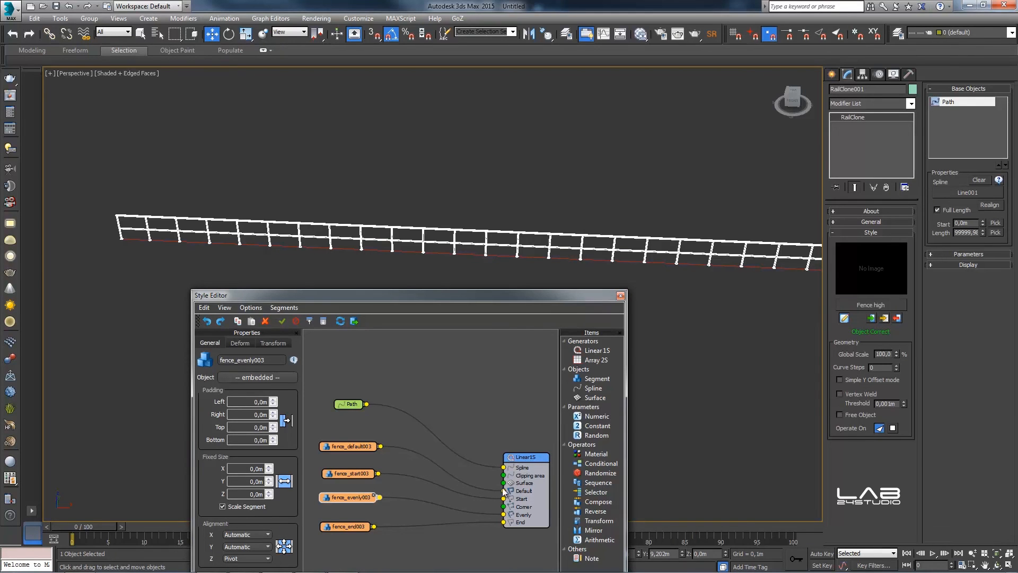
{"action": "left_click_drag", "start_coordinate": [440, 295], "coordinate": [461, 123]}
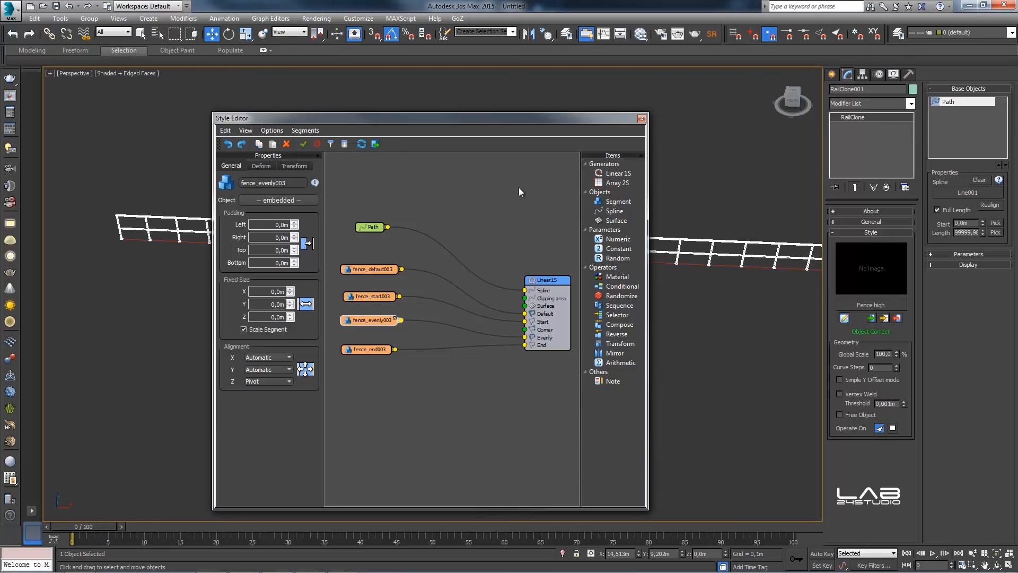
{"action": "left_click_drag", "start_coordinate": [441, 120], "coordinate": [310, 103]}
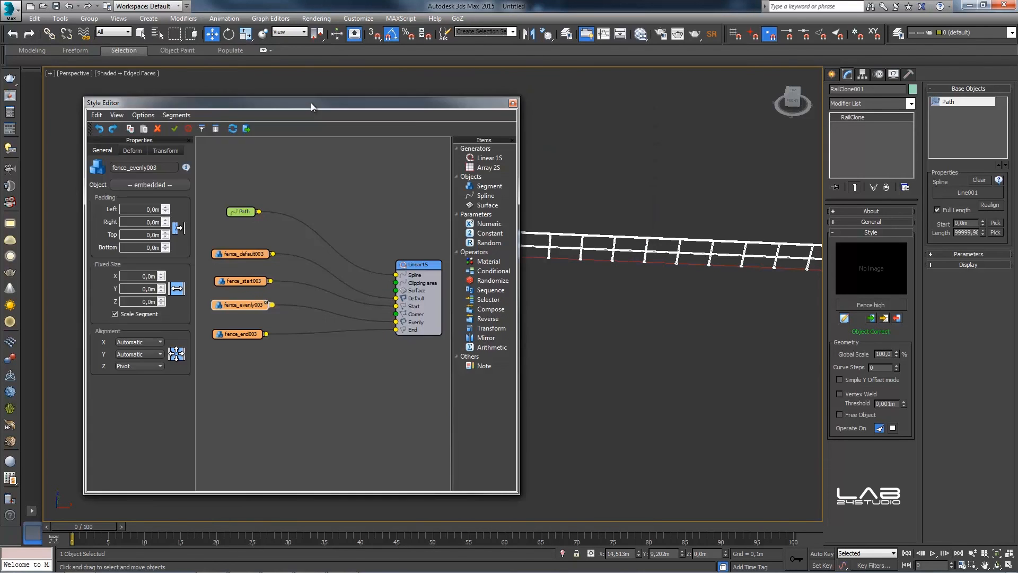